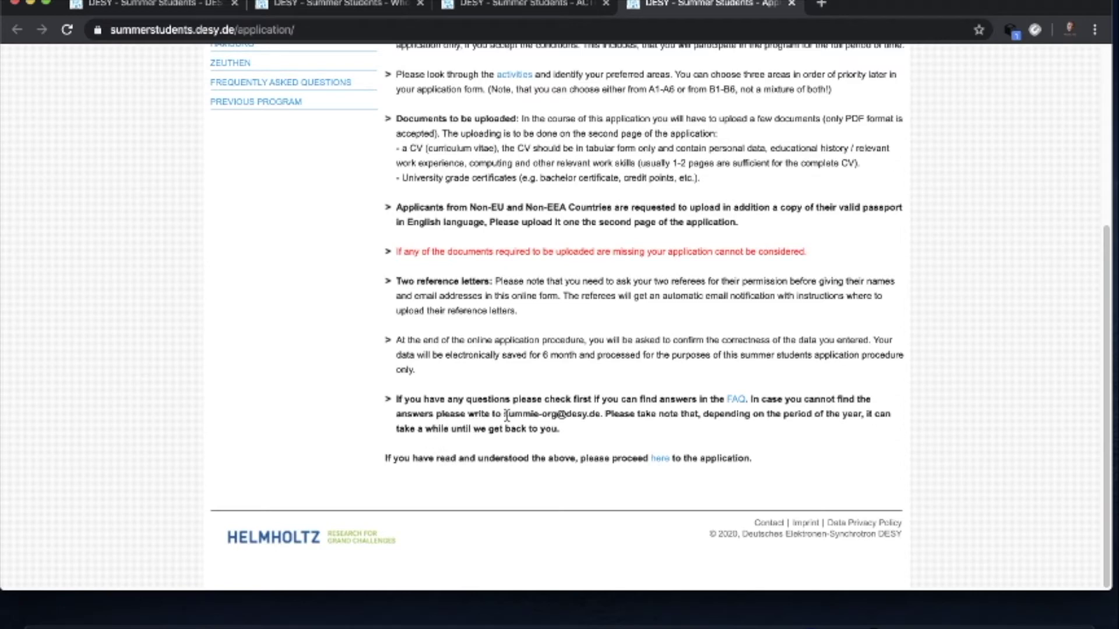
- Highlight and deselect the organisers' contact e-mail, then head back up toward the application-form link
{"action": "left_click_drag", "start_coordinate": [503, 414], "coordinate": [601, 419]}
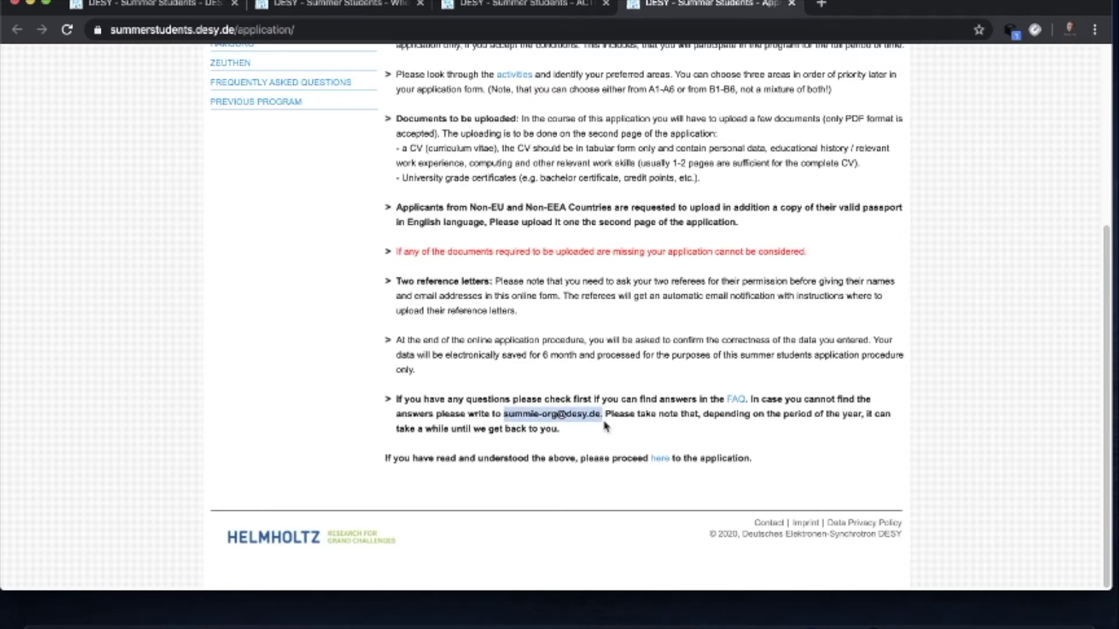
{"action": "left_click", "coordinate": [607, 434]}
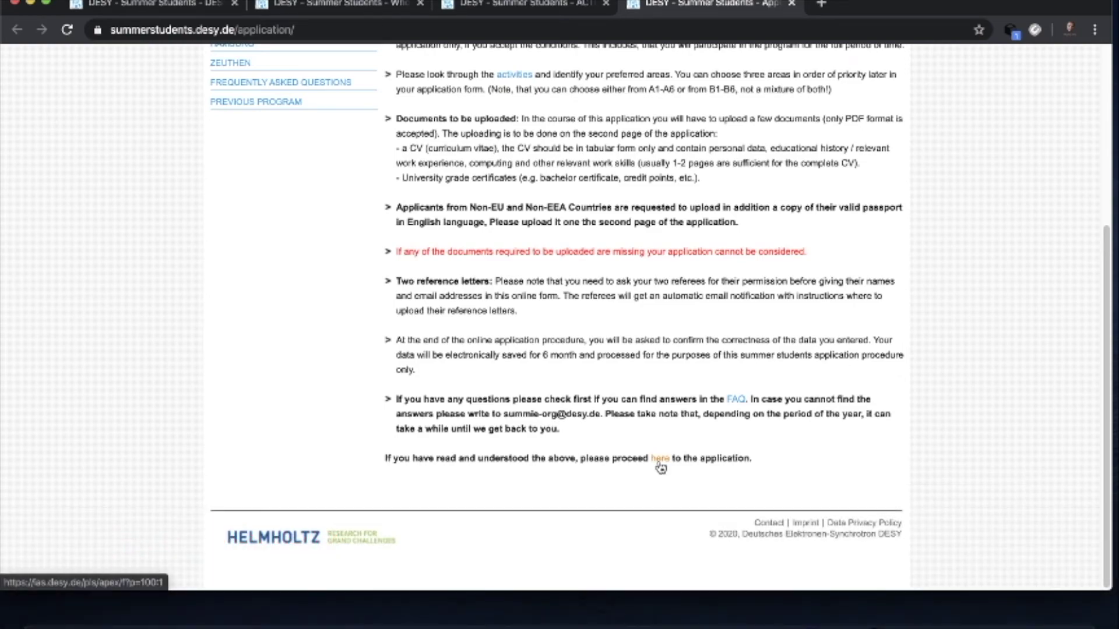
{"action": "scroll", "coordinate": [627, 308], "scroll_direction": "up", "scroll_amount": 5}
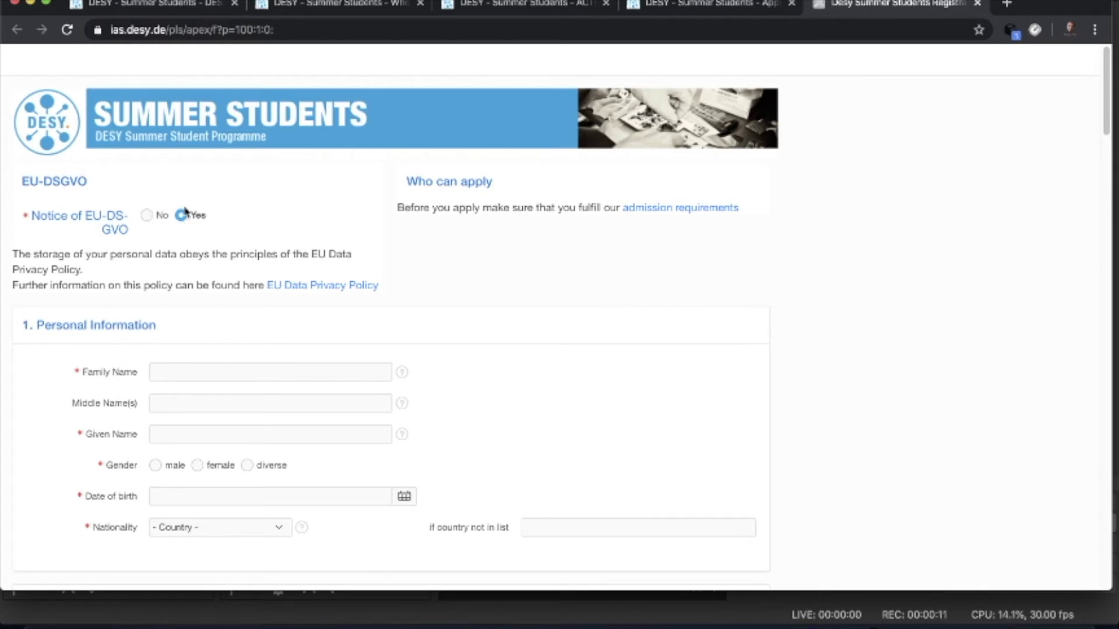
- Enter the applicant's family, middle and given names and set gender to male
{"action": "scroll", "coordinate": [258, 350], "scroll_direction": "down", "scroll_amount": 4}
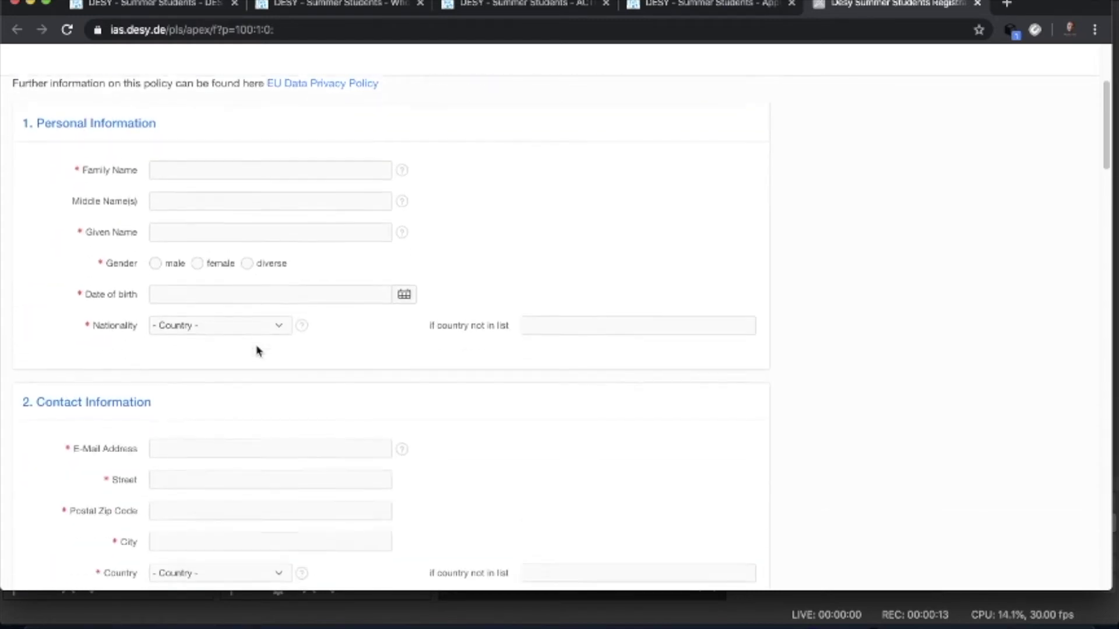
{"action": "scroll", "coordinate": [236, 214], "scroll_direction": "up", "scroll_amount": 1}
{"action": "left_click", "coordinate": [194, 221]}
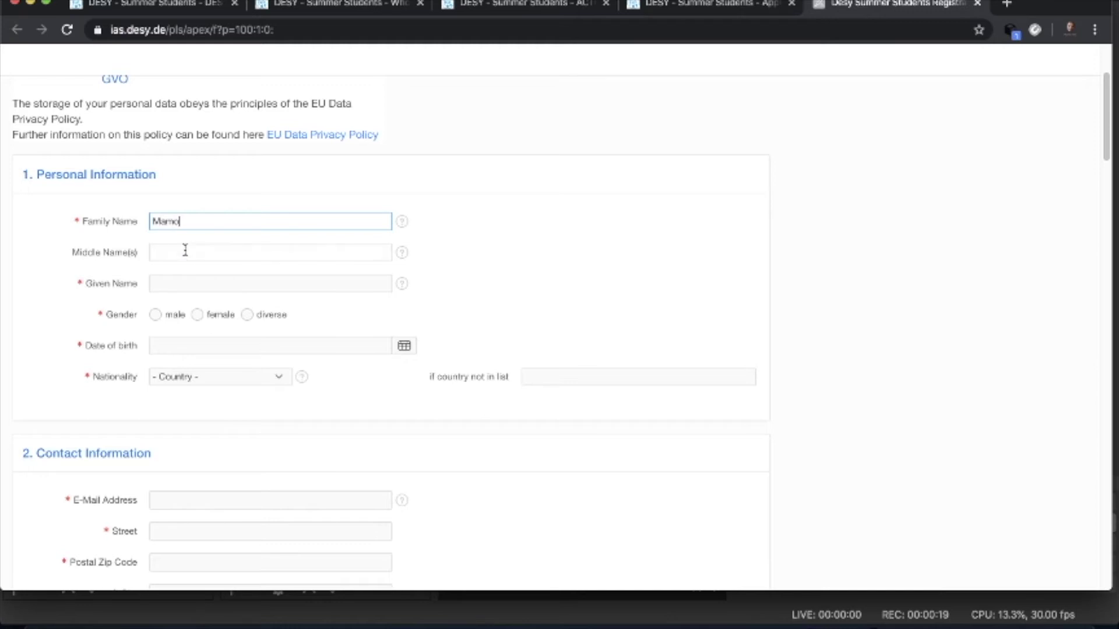
{"action": "left_click", "coordinate": [186, 250]}
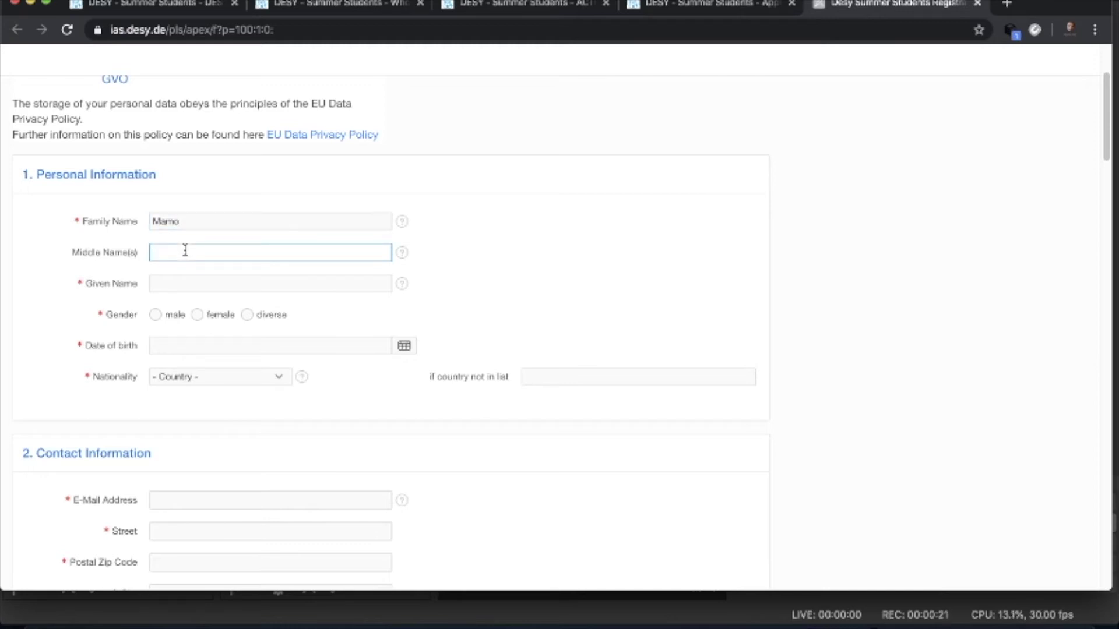
{"action": "left_click", "coordinate": [178, 282]}
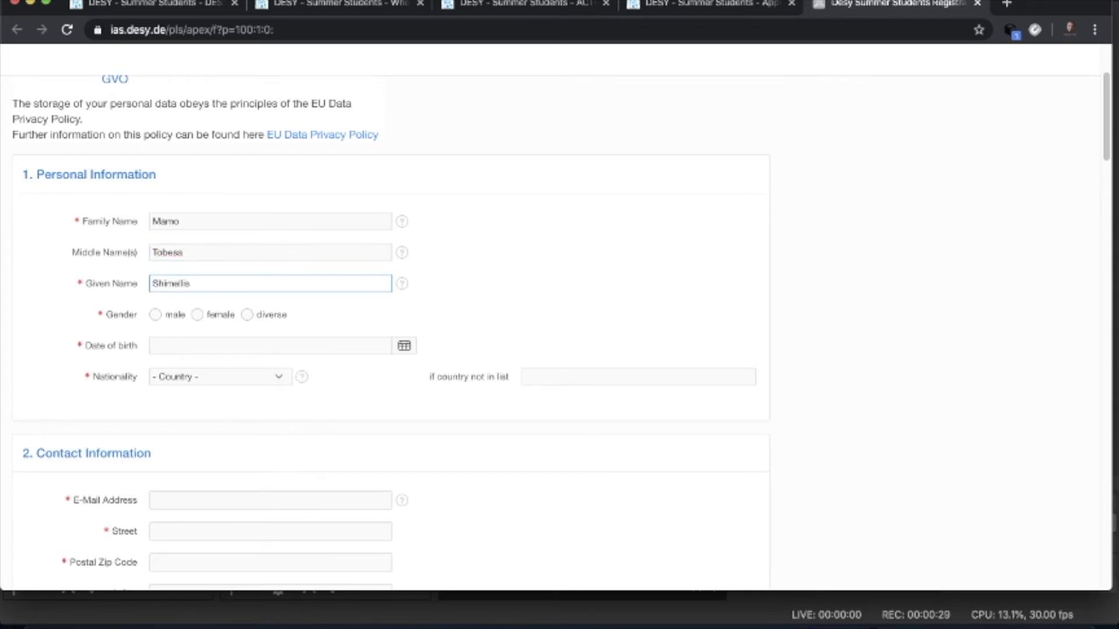
{"action": "left_click", "coordinate": [155, 315]}
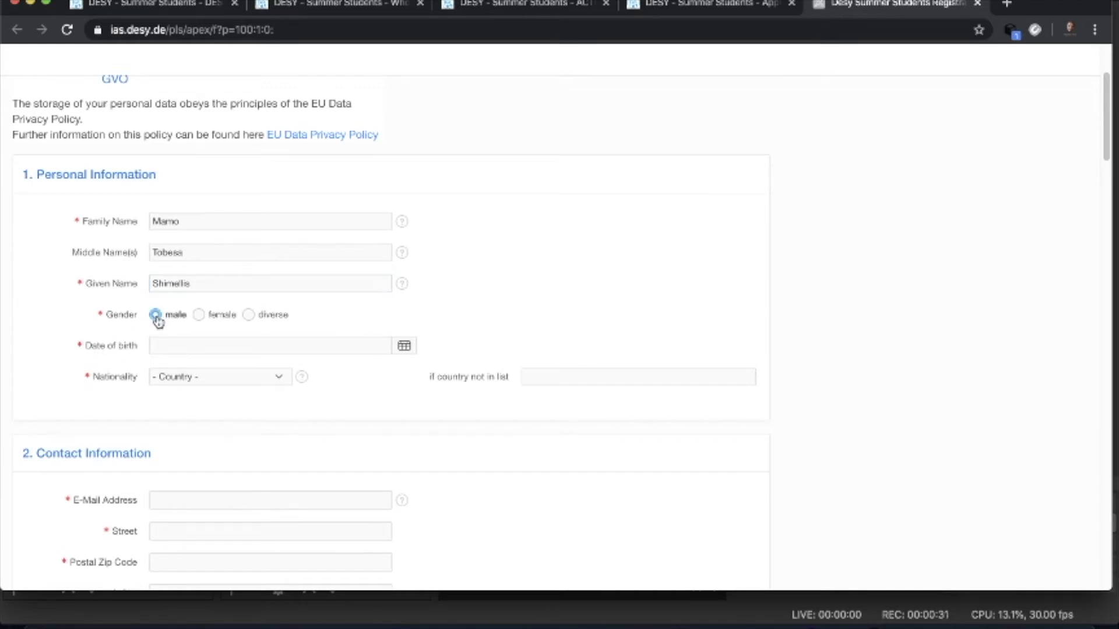
- Set the date of birth to 13.09.1988 in the calendar picker
{"action": "left_click", "coordinate": [404, 347]}
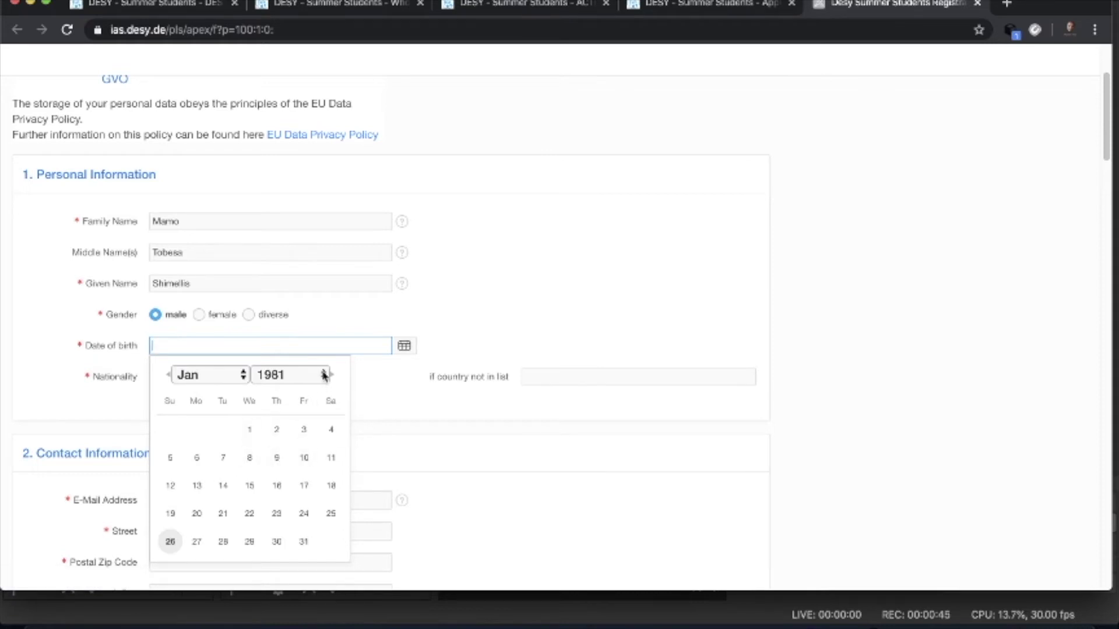
{"action": "left_click", "coordinate": [324, 376]}
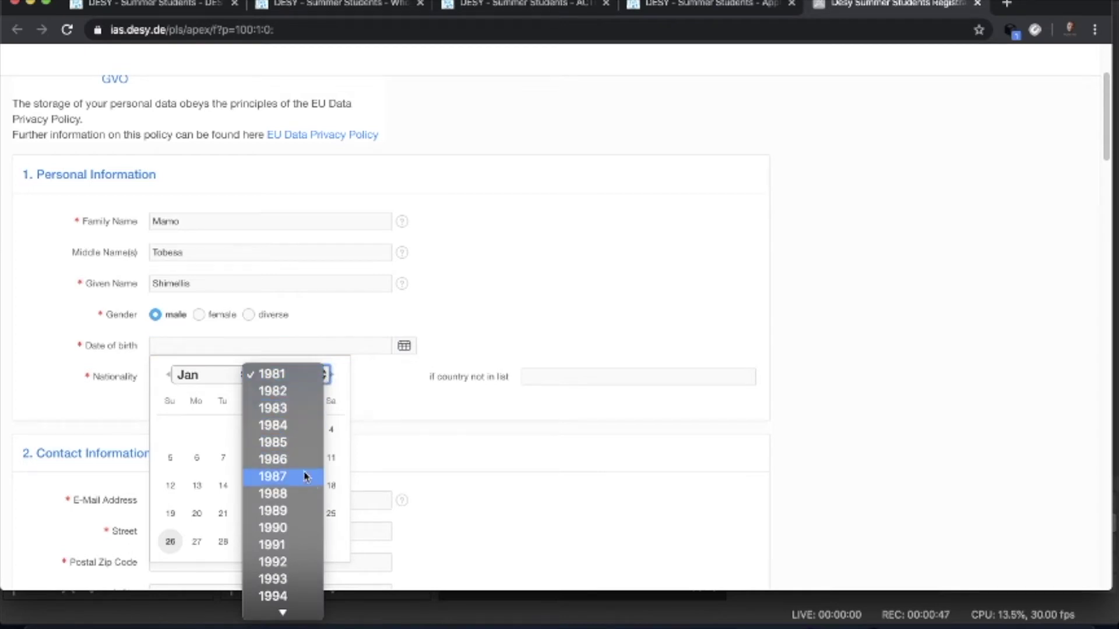
{"action": "left_click", "coordinate": [292, 502]}
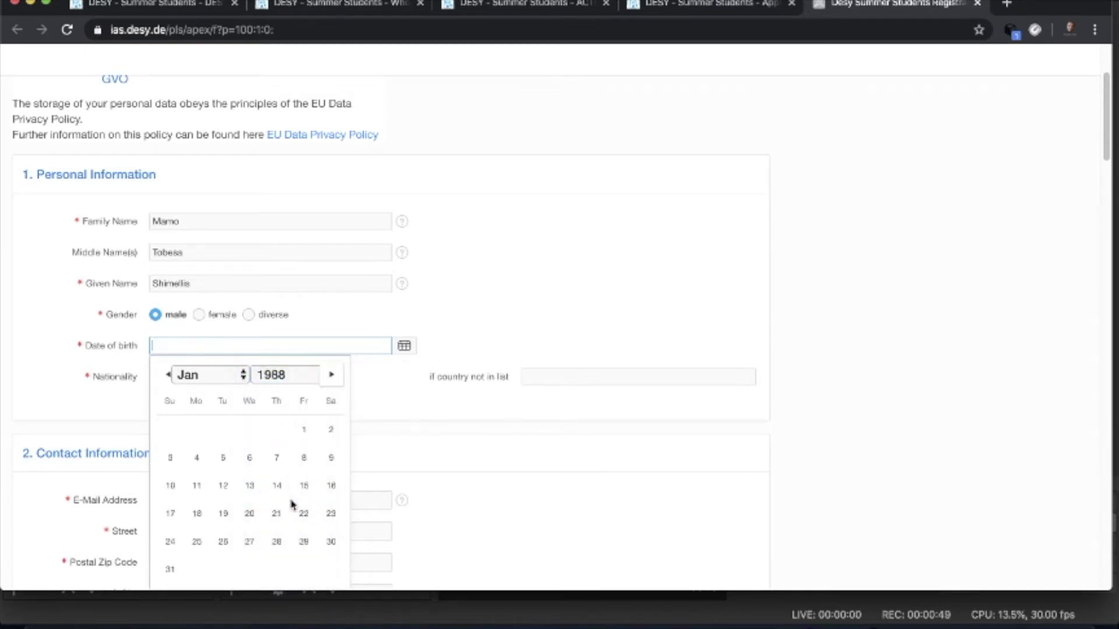
{"action": "left_click", "coordinate": [244, 376]}
{"action": "left_click", "coordinate": [218, 520]}
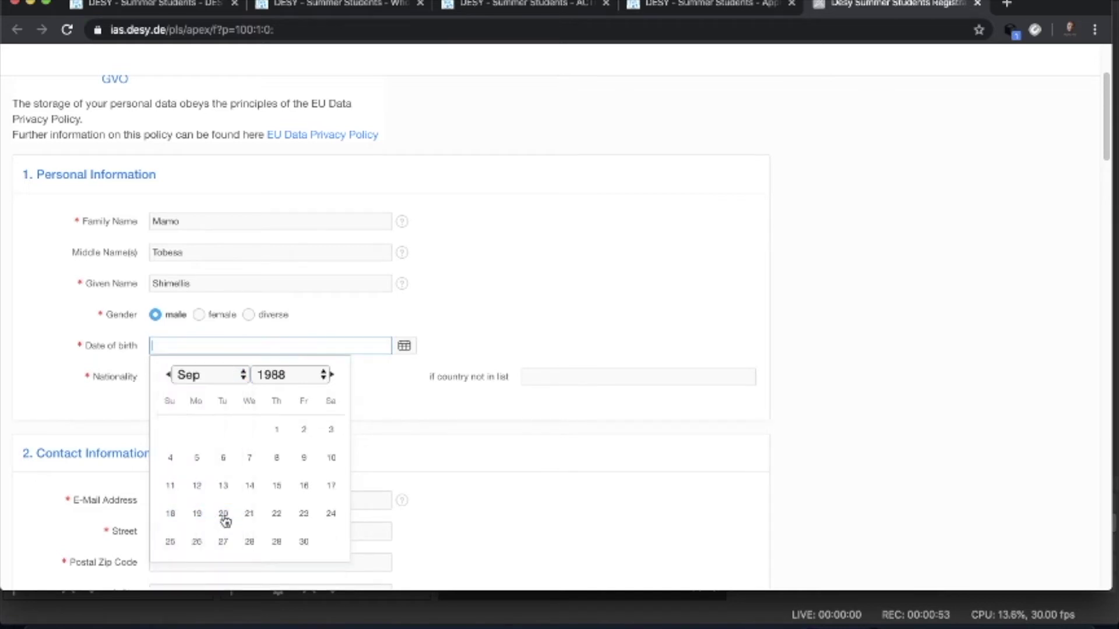
{"action": "left_click", "coordinate": [228, 490]}
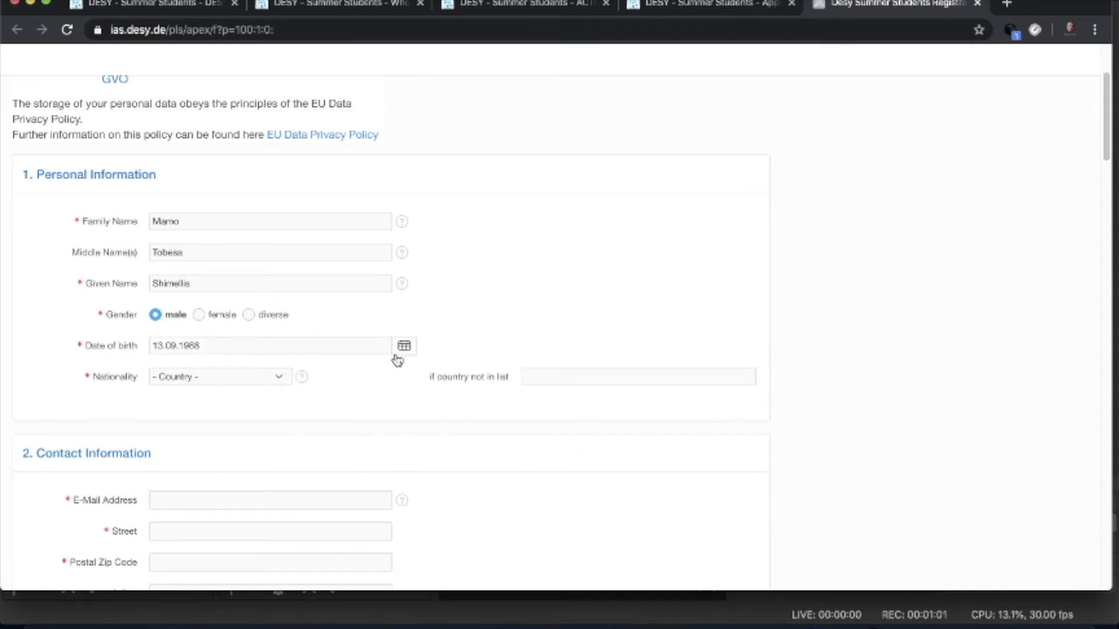
- Choose Ethiopia as the nationality
{"action": "left_click", "coordinate": [282, 380]}
{"action": "scroll", "coordinate": [262, 453], "scroll_direction": "down", "scroll_amount": 10}
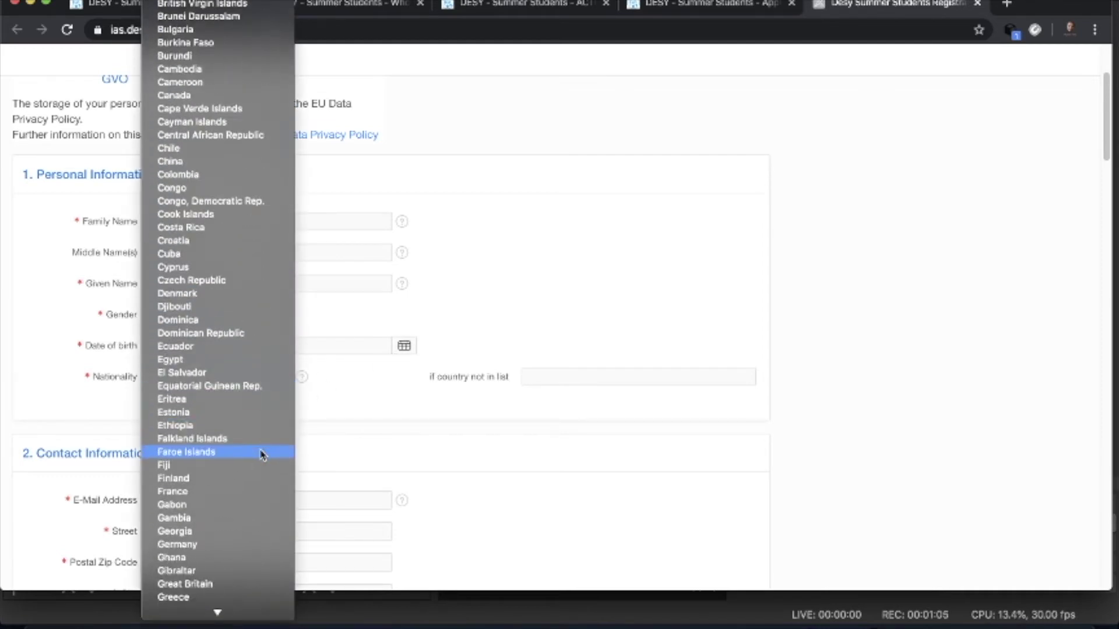
{"action": "scroll", "coordinate": [262, 455], "scroll_direction": "down", "scroll_amount": 5}
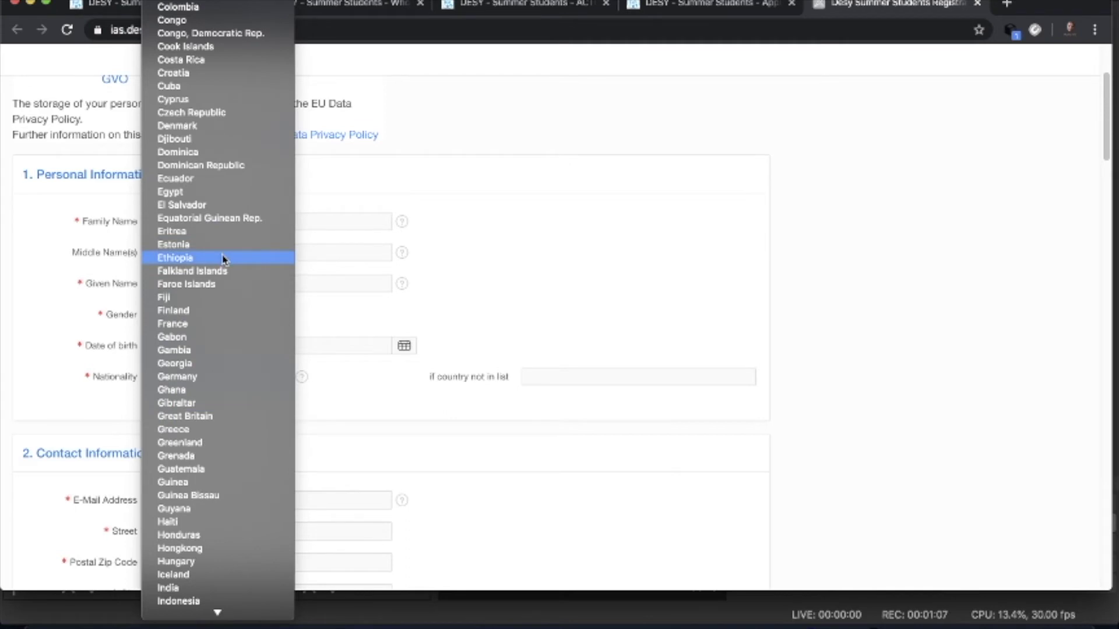
{"action": "left_click", "coordinate": [224, 260]}
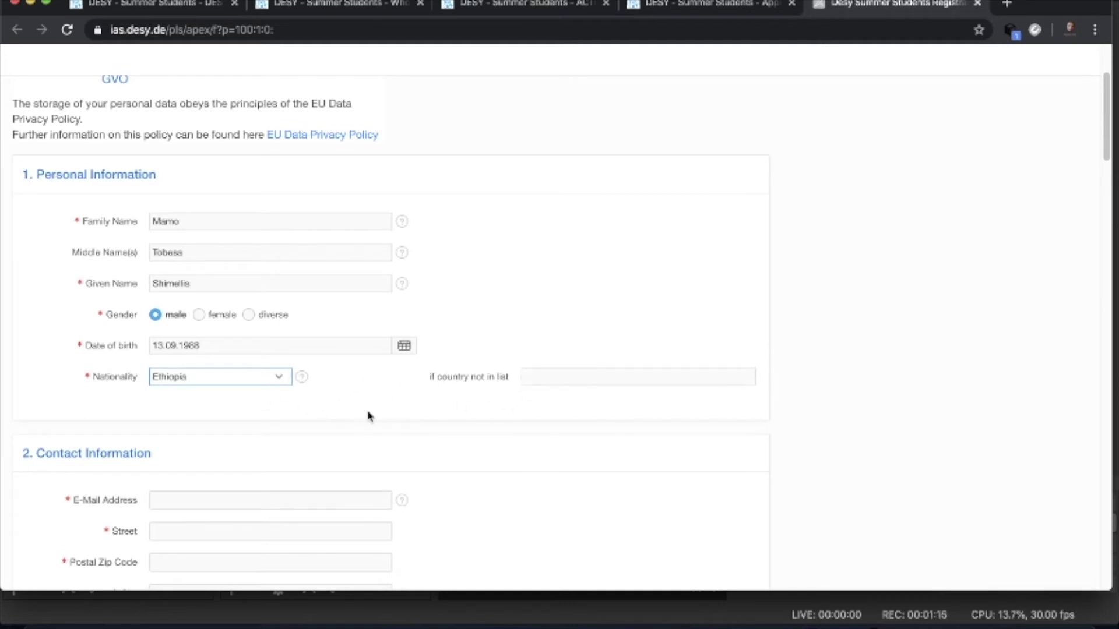
{"action": "scroll", "coordinate": [368, 416], "scroll_direction": "down", "scroll_amount": 5}
{"action": "left_click", "coordinate": [226, 250]}
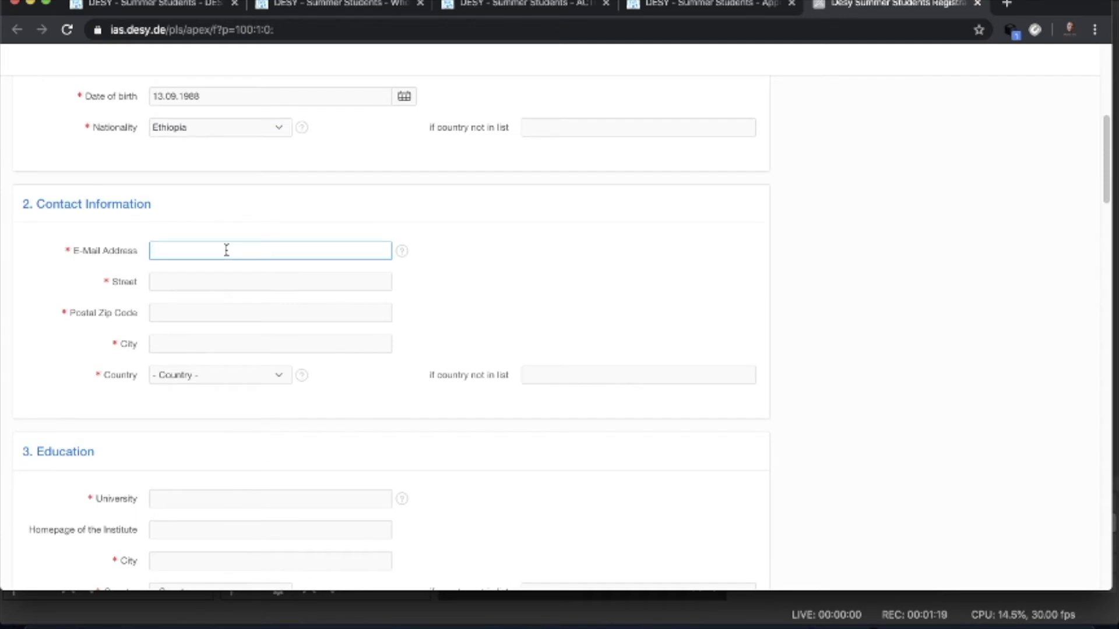
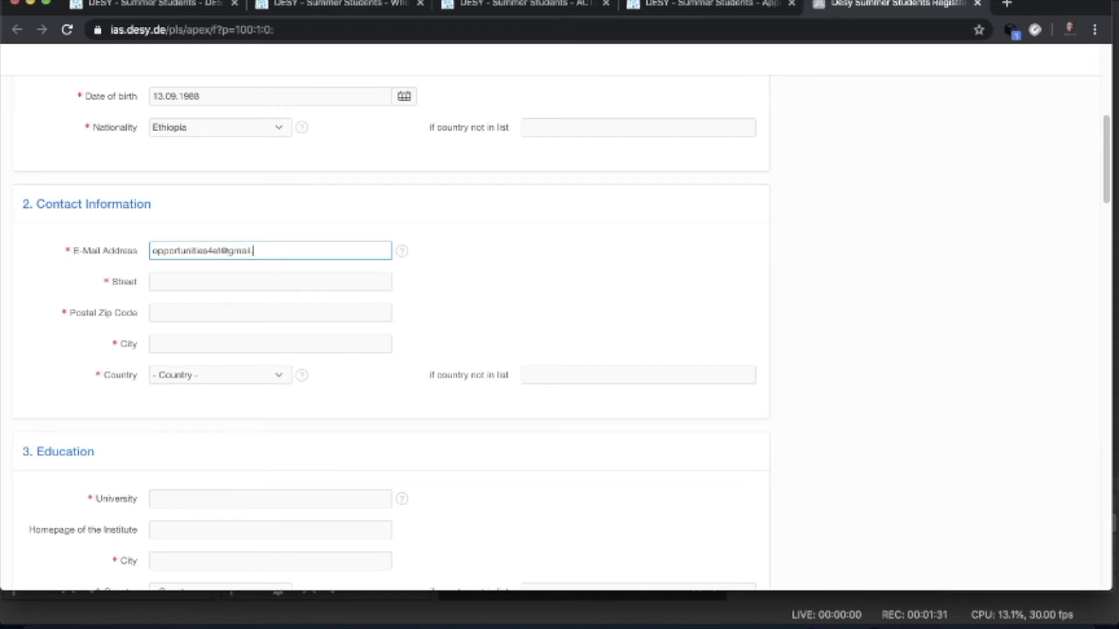
- Fill in the applicant's e-mail address, street, postal code and city
{"action": "left_click", "coordinate": [203, 271]}
{"action": "left_click", "coordinate": [193, 281]}
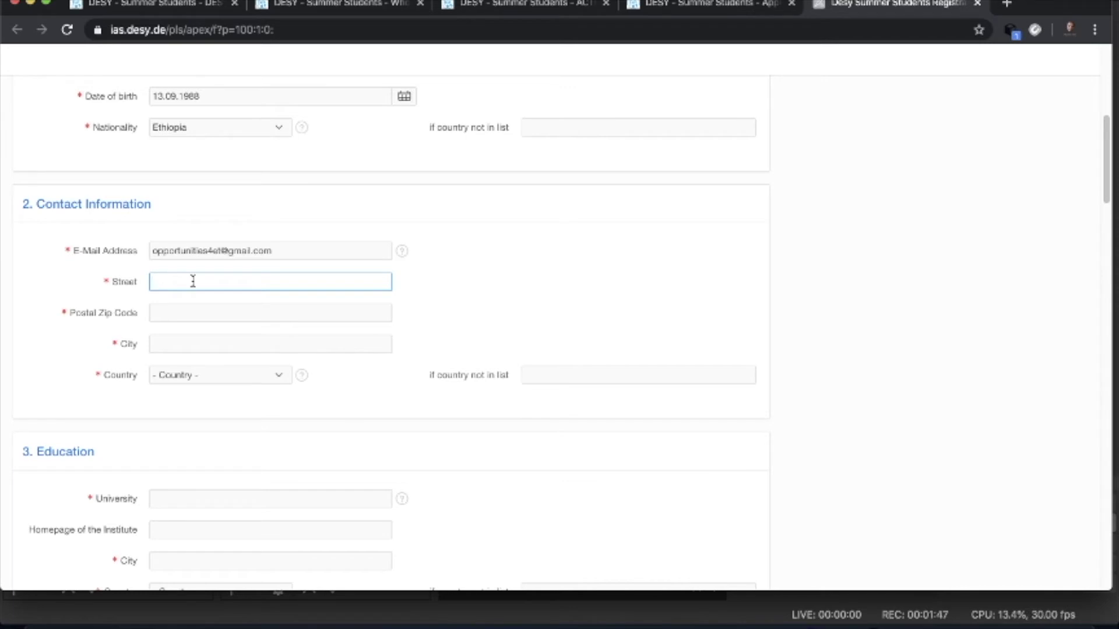
{"action": "type", "text": "Gulele"}
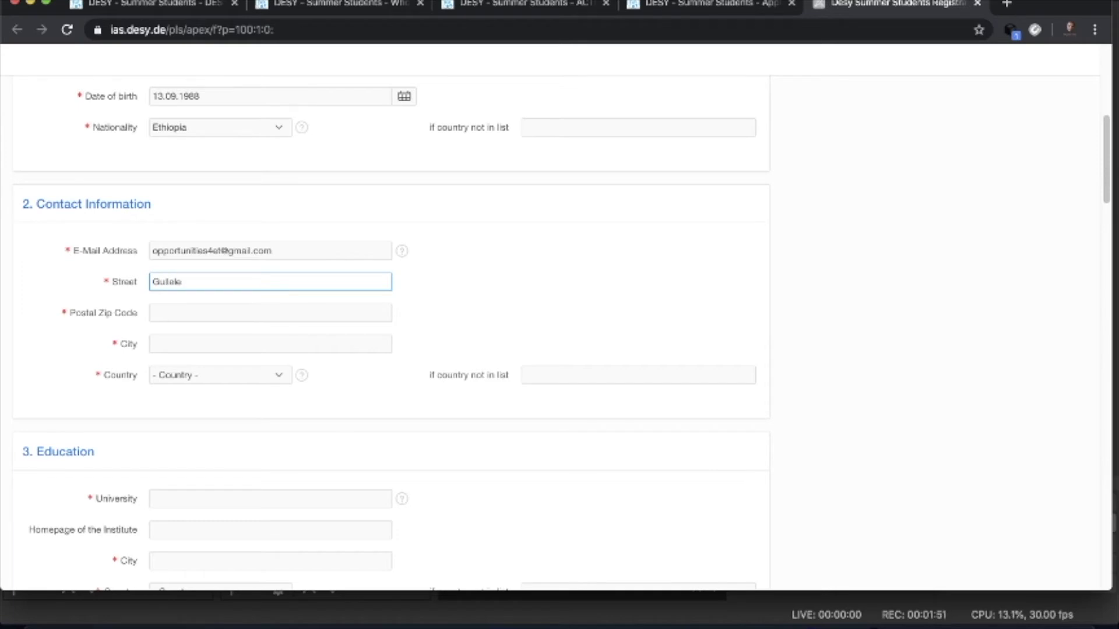
{"action": "left_click", "coordinate": [174, 313]}
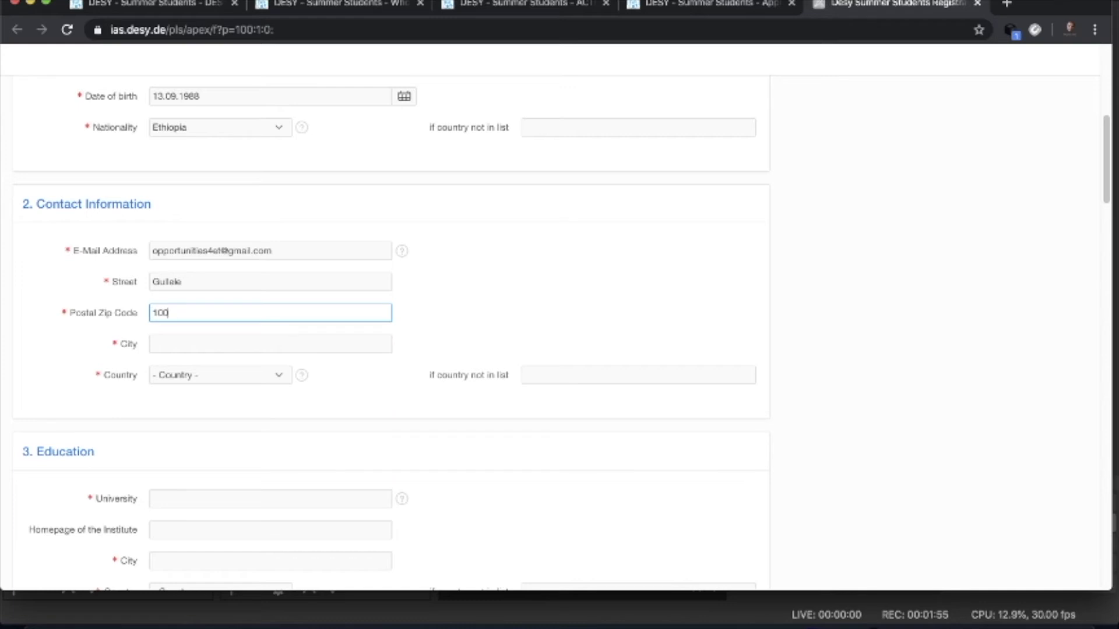
{"action": "left_click", "coordinate": [169, 348]}
{"action": "type", "text": "Addis Ababa"}
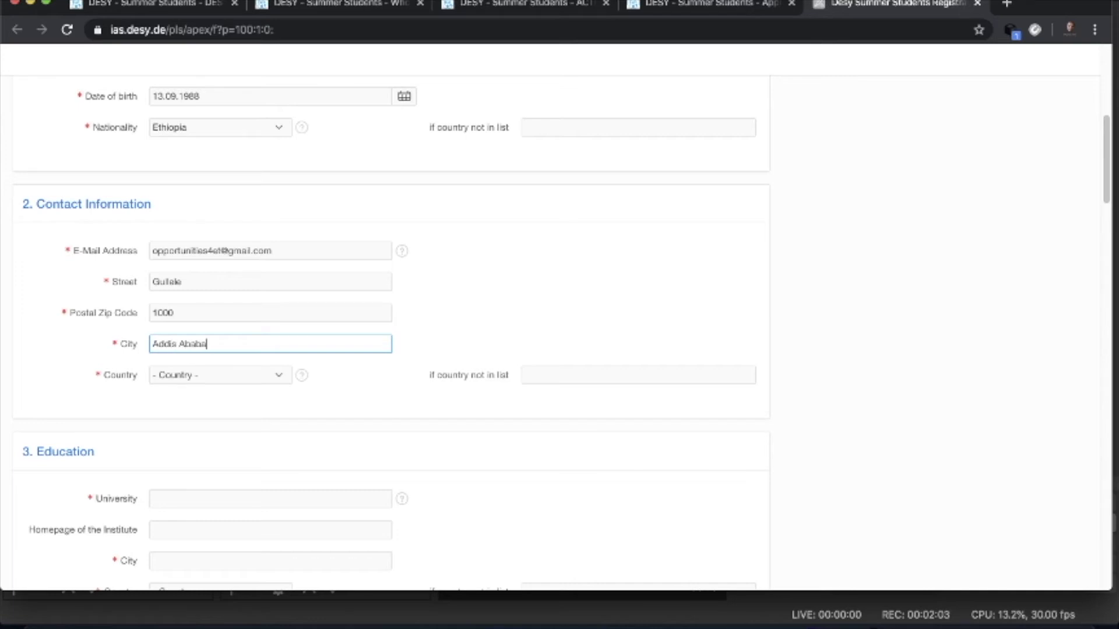
- Select Ethiopia as the contact address country
{"action": "left_click", "coordinate": [275, 377]}
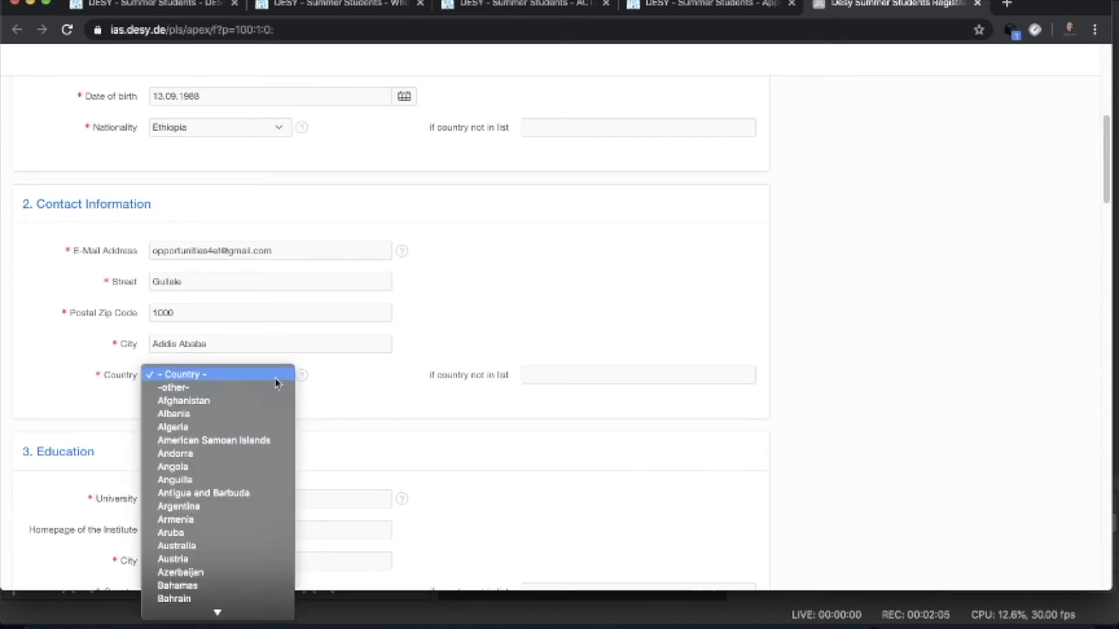
{"action": "scroll", "coordinate": [245, 466], "scroll_direction": "down", "scroll_amount": 10}
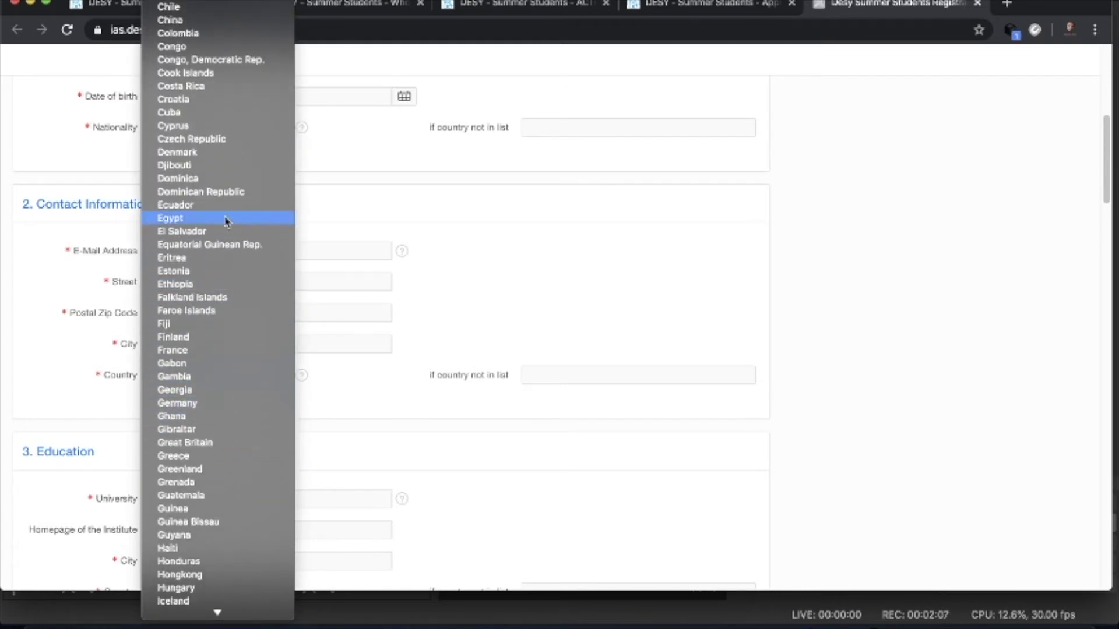
{"action": "left_click", "coordinate": [217, 284]}
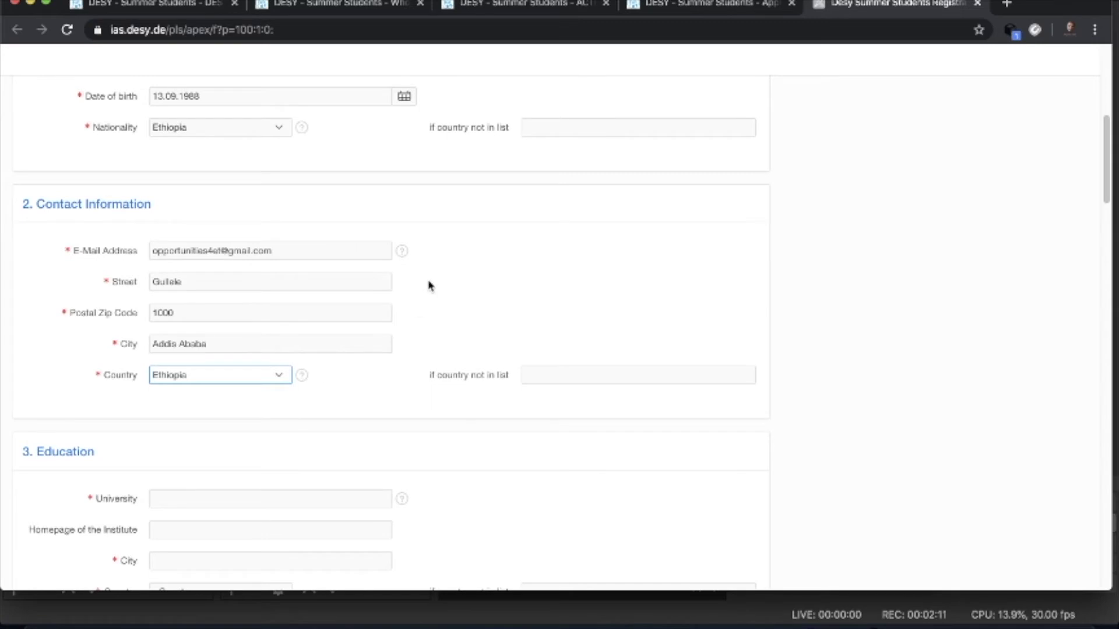
{"action": "scroll", "coordinate": [456, 339], "scroll_direction": "down", "scroll_amount": 3}
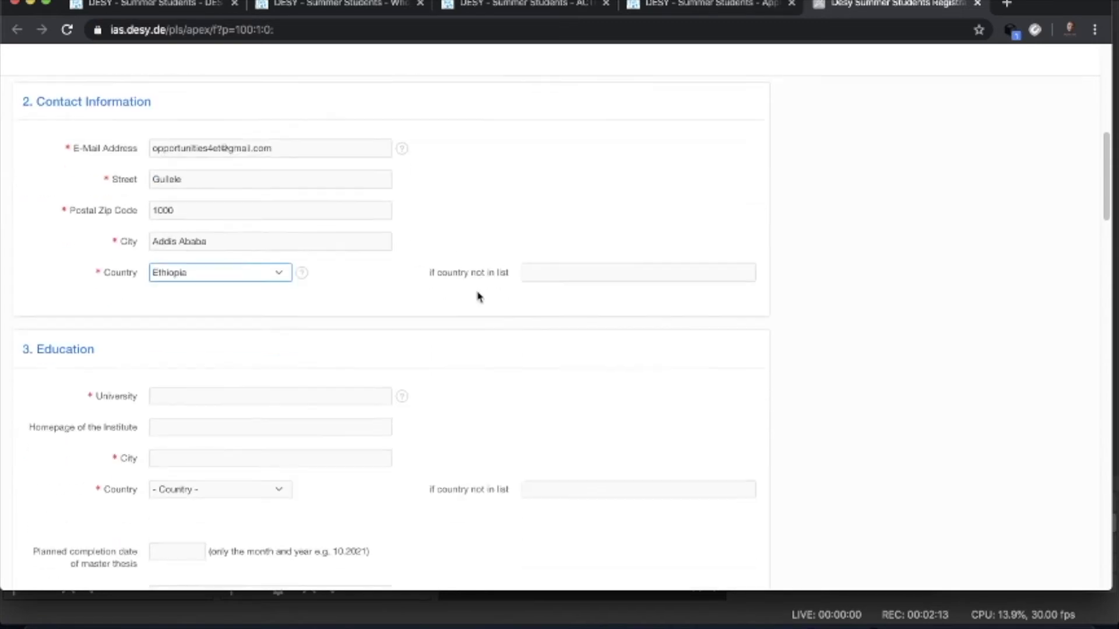
- Enter Addis Ababa University as the home university
{"action": "scroll", "coordinate": [355, 262], "scroll_direction": "down", "scroll_amount": 2}
{"action": "scroll", "coordinate": [355, 263], "scroll_direction": "down", "scroll_amount": 1}
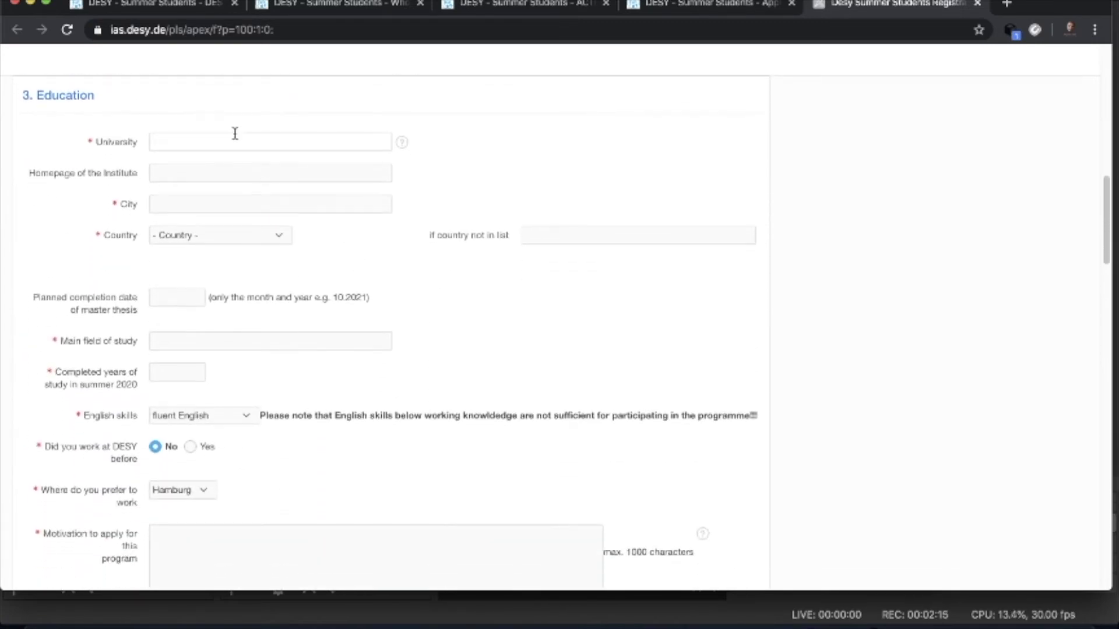
{"action": "left_click", "coordinate": [229, 143]}
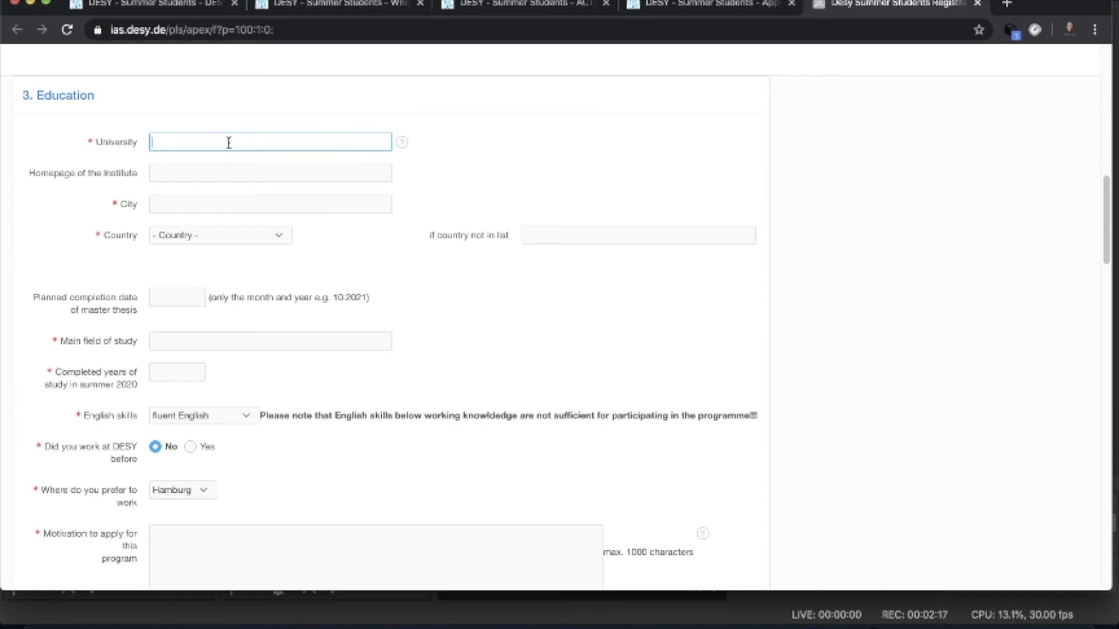
{"action": "type", "text": "Addis Ababa Unive"}
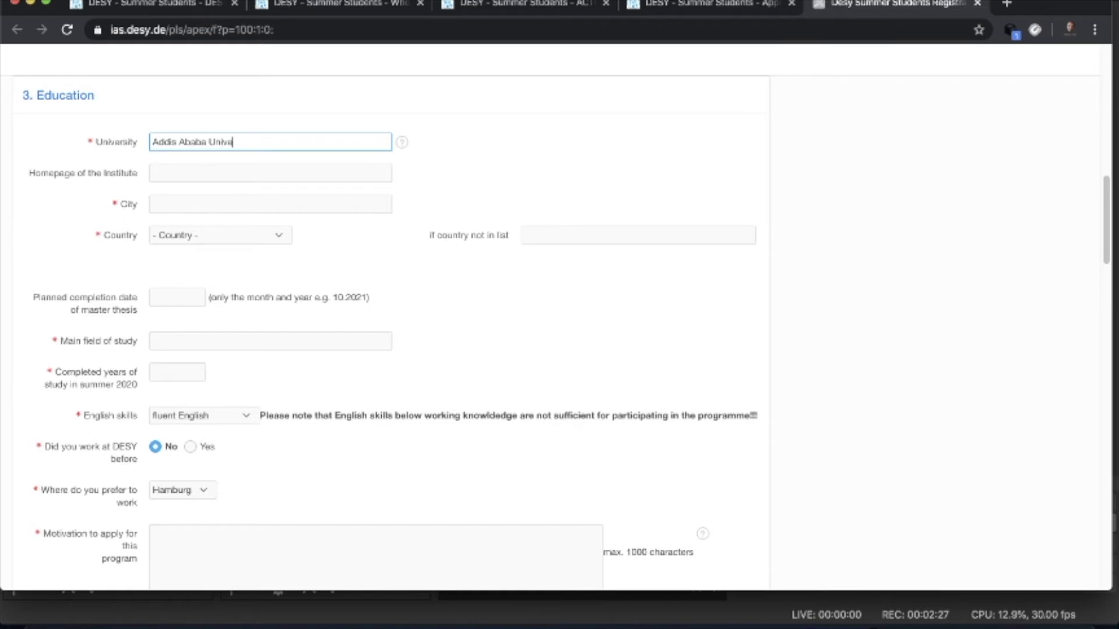
{"action": "type", "text": "sity"}
{"action": "left_click", "coordinate": [183, 168]}
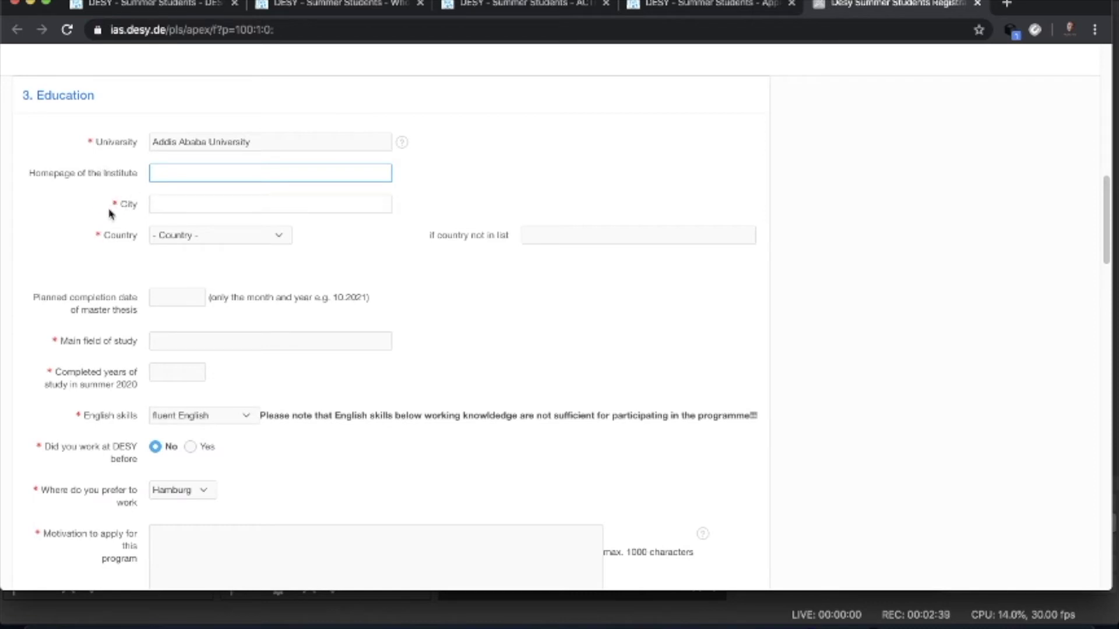
- Set the home institute's city to Addis Ababa and country to Ethiopia
{"action": "left_click", "coordinate": [169, 200]}
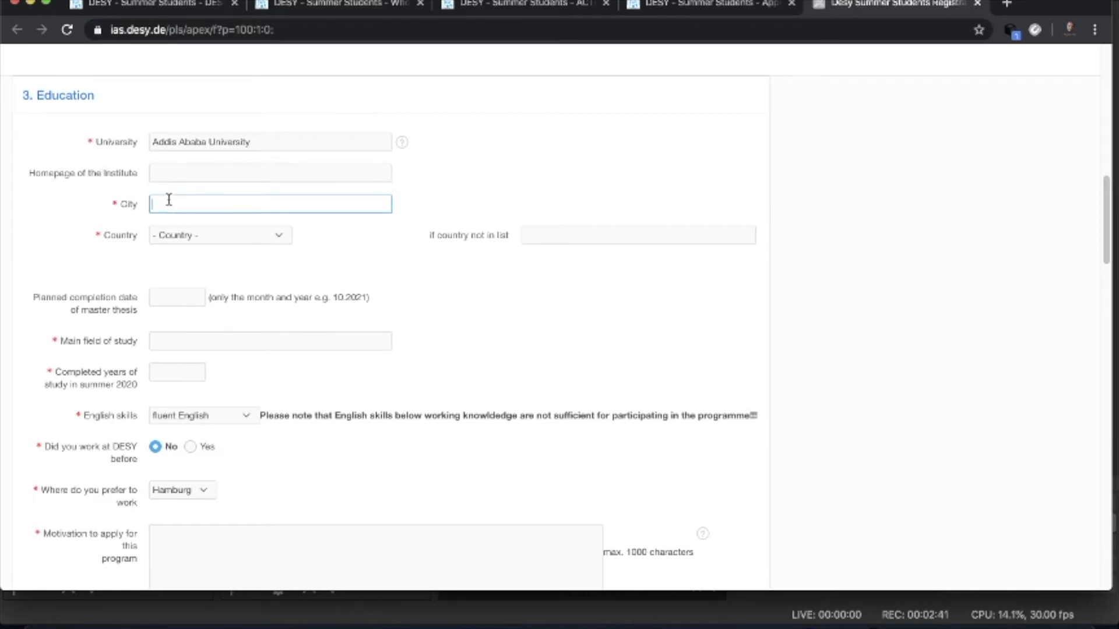
{"action": "type", "text": "Addis Ababa"}
{"action": "left_click", "coordinate": [274, 239]}
{"action": "scroll", "coordinate": [227, 268], "scroll_direction": "down", "scroll_amount": 10}
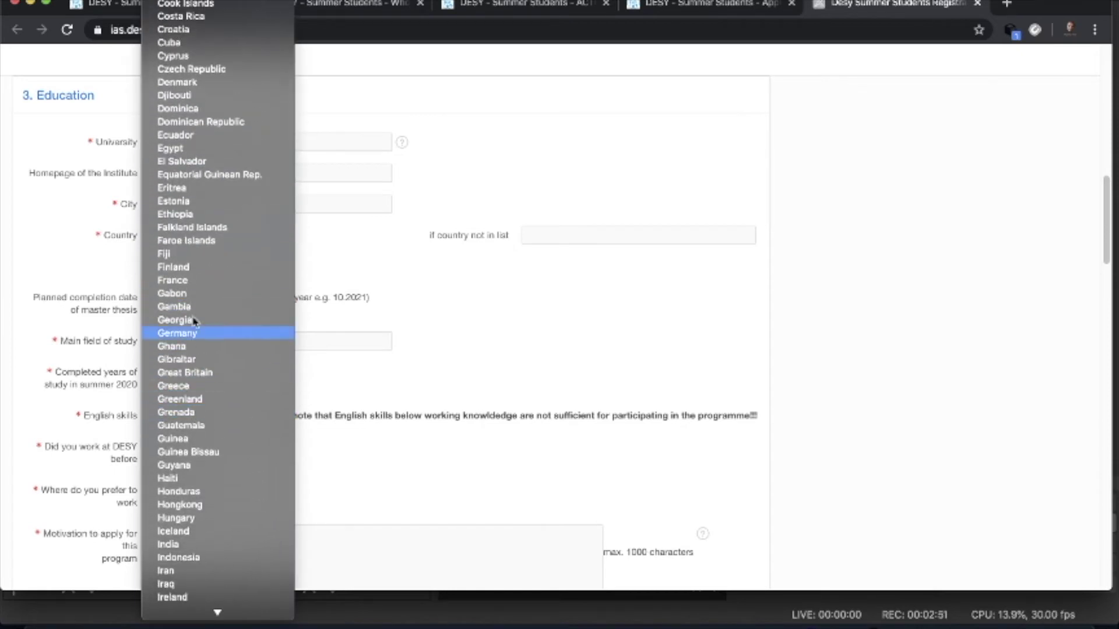
{"action": "left_click", "coordinate": [201, 215]}
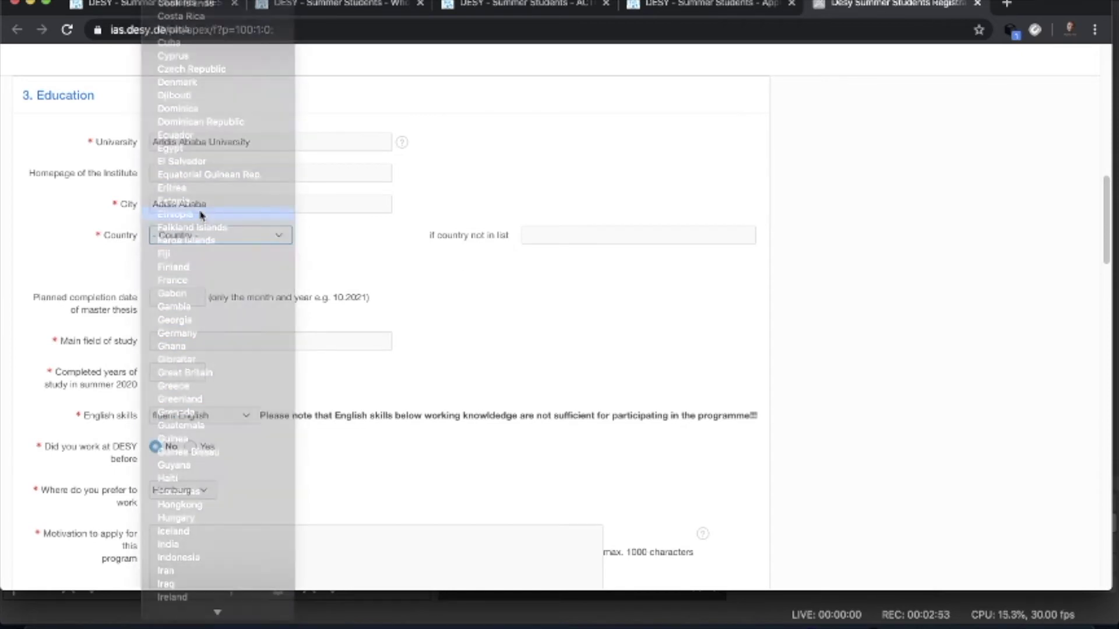
{"action": "scroll", "coordinate": [332, 292], "scroll_direction": "down", "scroll_amount": 3}
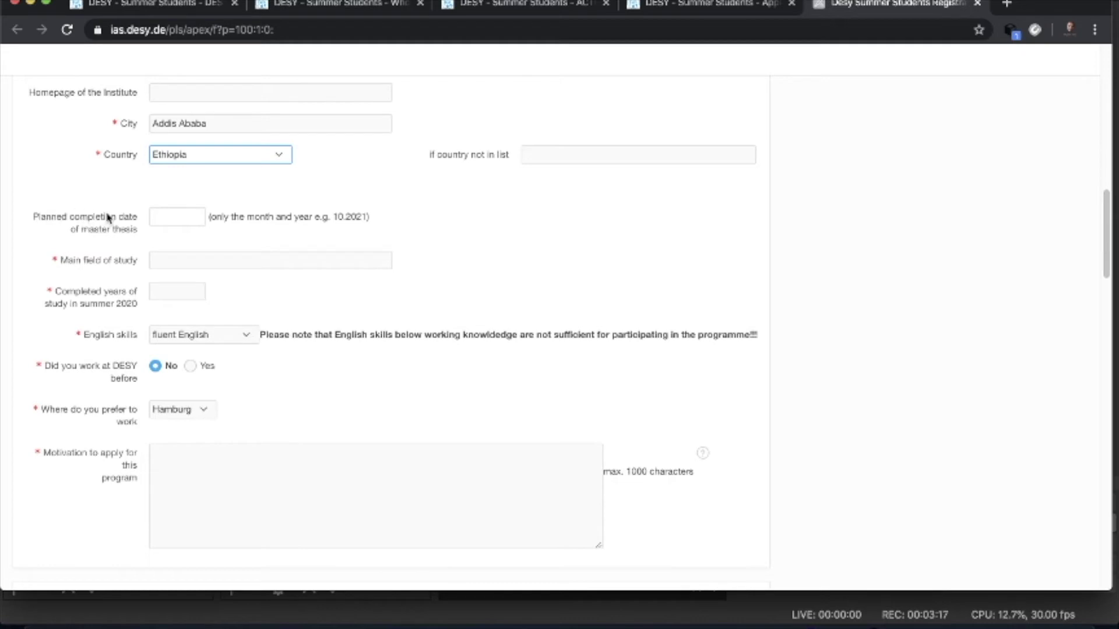
- Enter Physics as main field of study and 3 completed years of study
{"action": "left_click", "coordinate": [170, 256]}
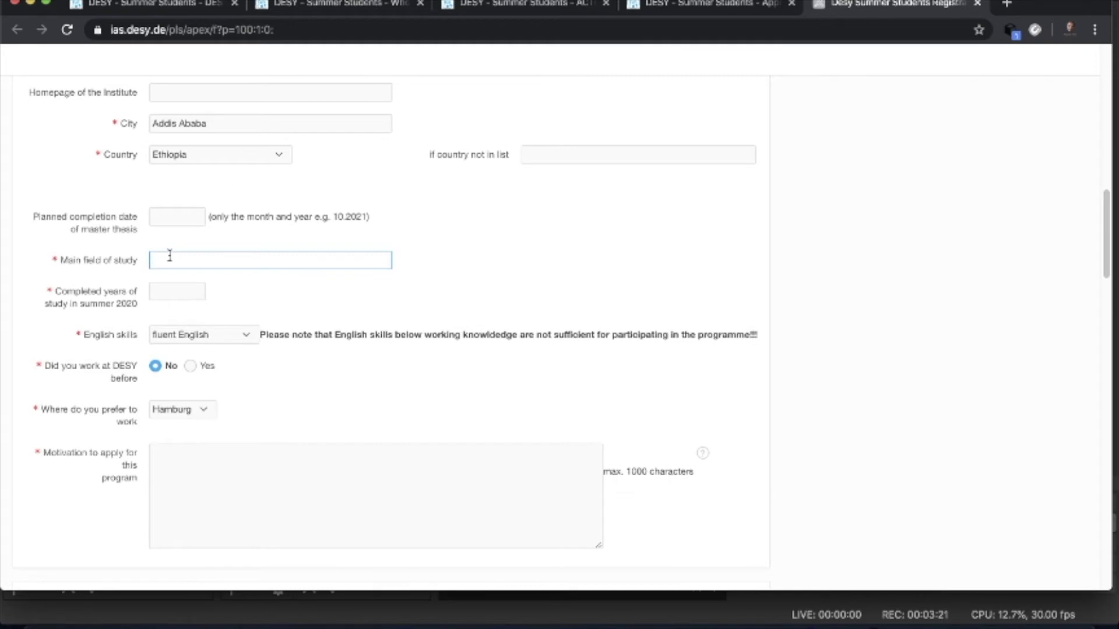
{"action": "type", "text": "Physics"}
{"action": "left_click", "coordinate": [165, 291]}
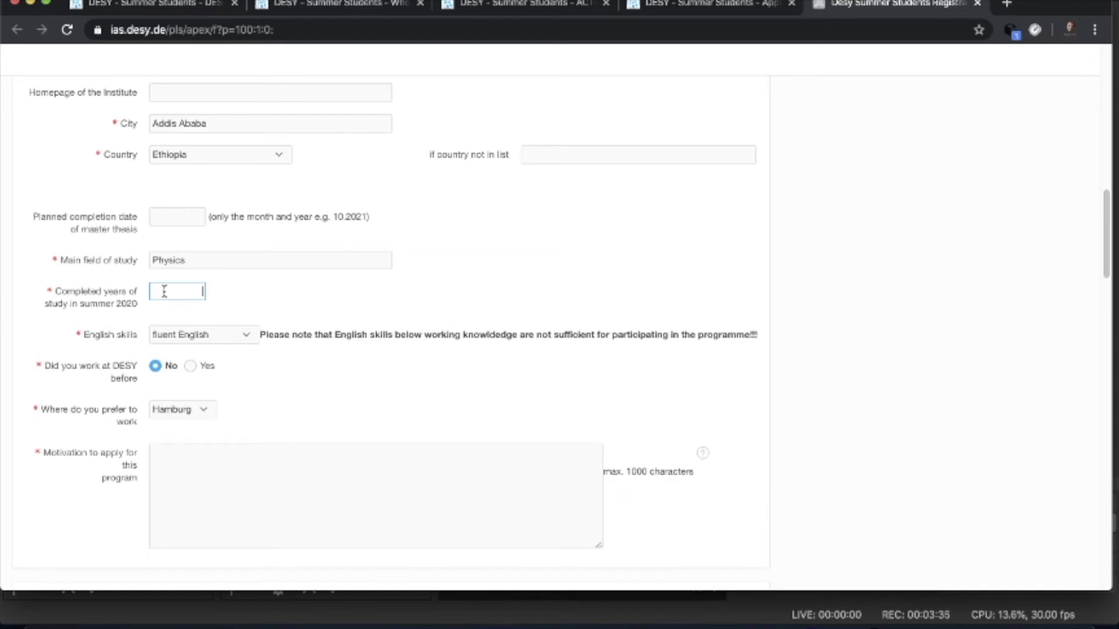
{"action": "type", "text": "4"}
{"action": "left_click", "coordinate": [343, 288]}
- Keep English skills at fluent and Hamburg as the preferred work location
{"action": "left_click", "coordinate": [252, 336]}
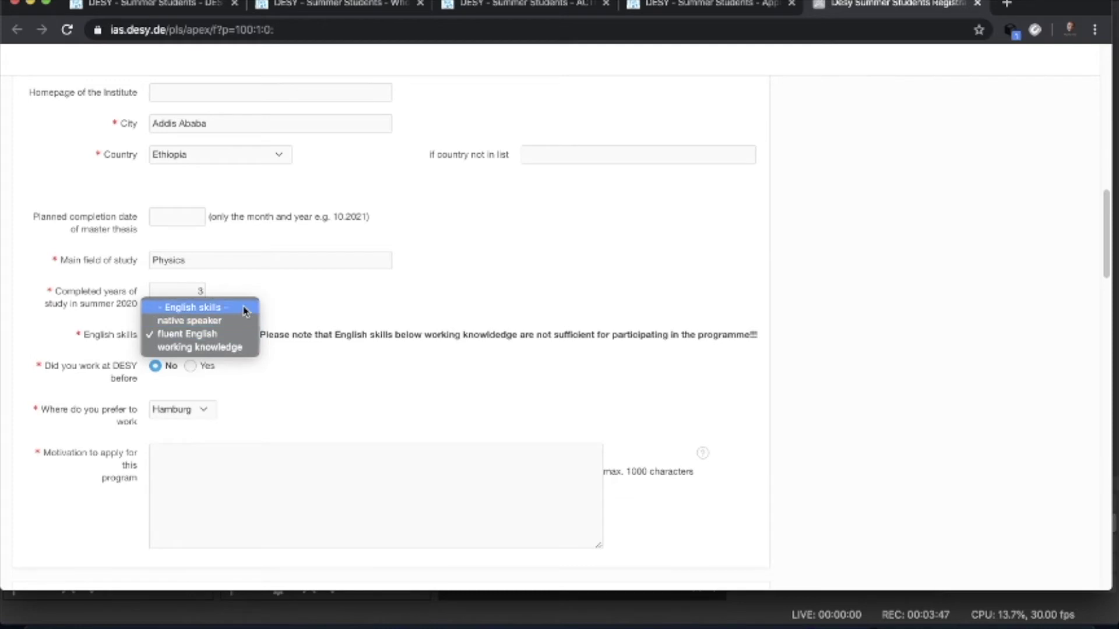
{"action": "left_click", "coordinate": [233, 335]}
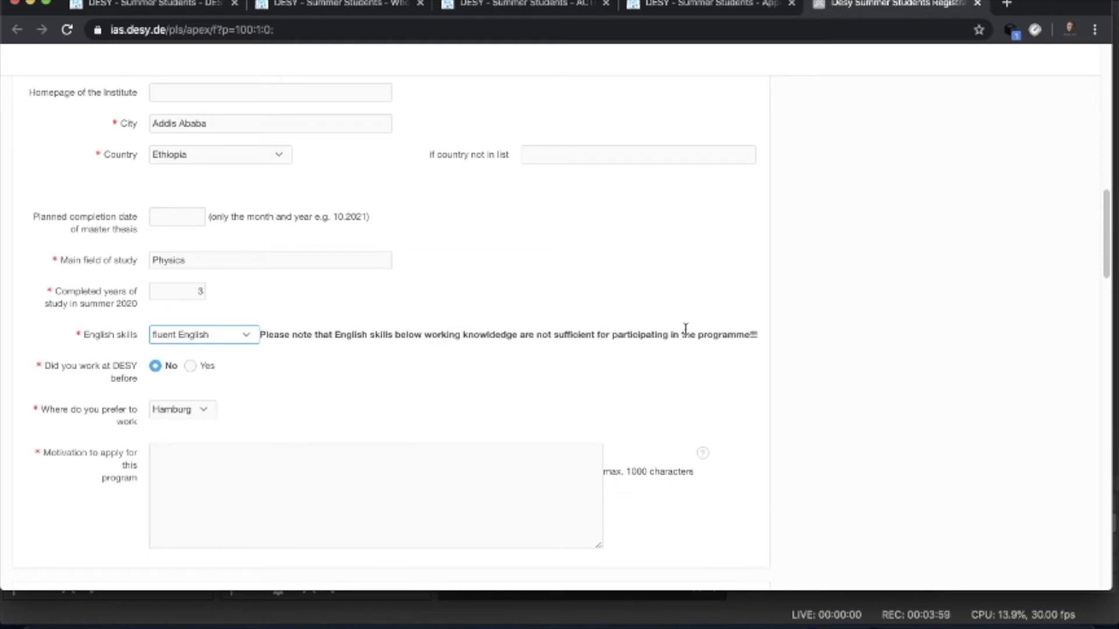
{"action": "left_click", "coordinate": [250, 339]}
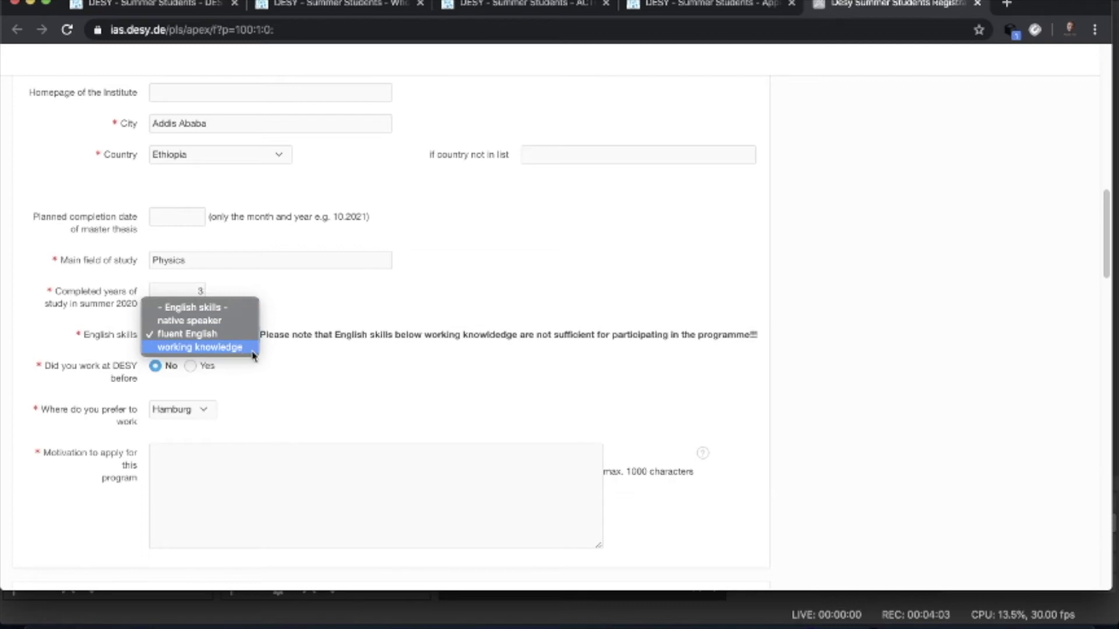
{"action": "left_click", "coordinate": [307, 368]}
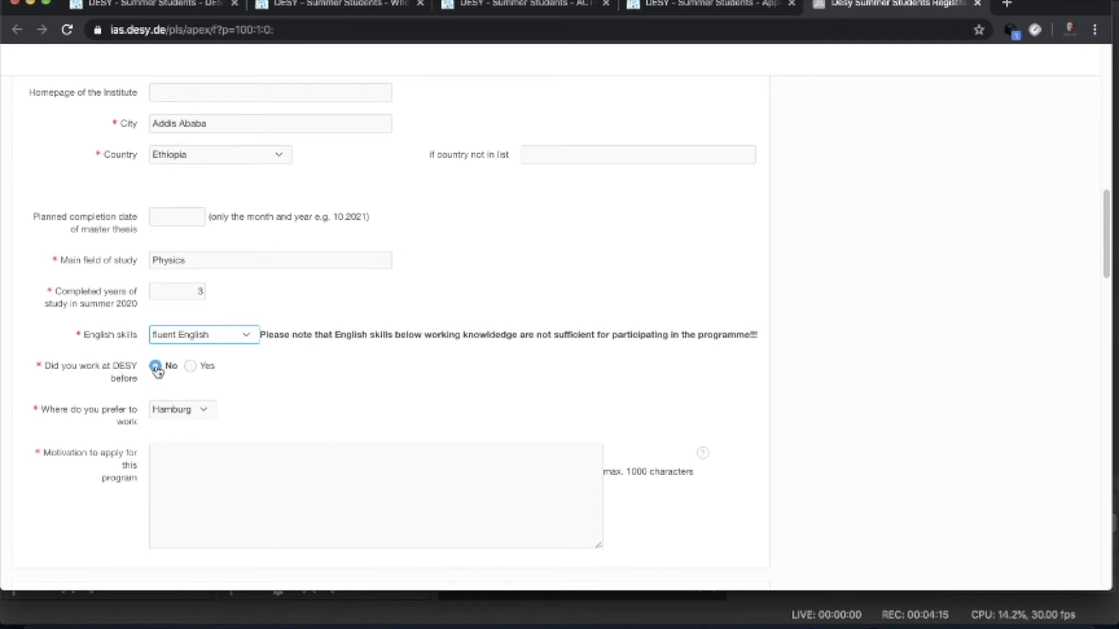
{"action": "scroll", "coordinate": [250, 387], "scroll_direction": "down", "scroll_amount": 1}
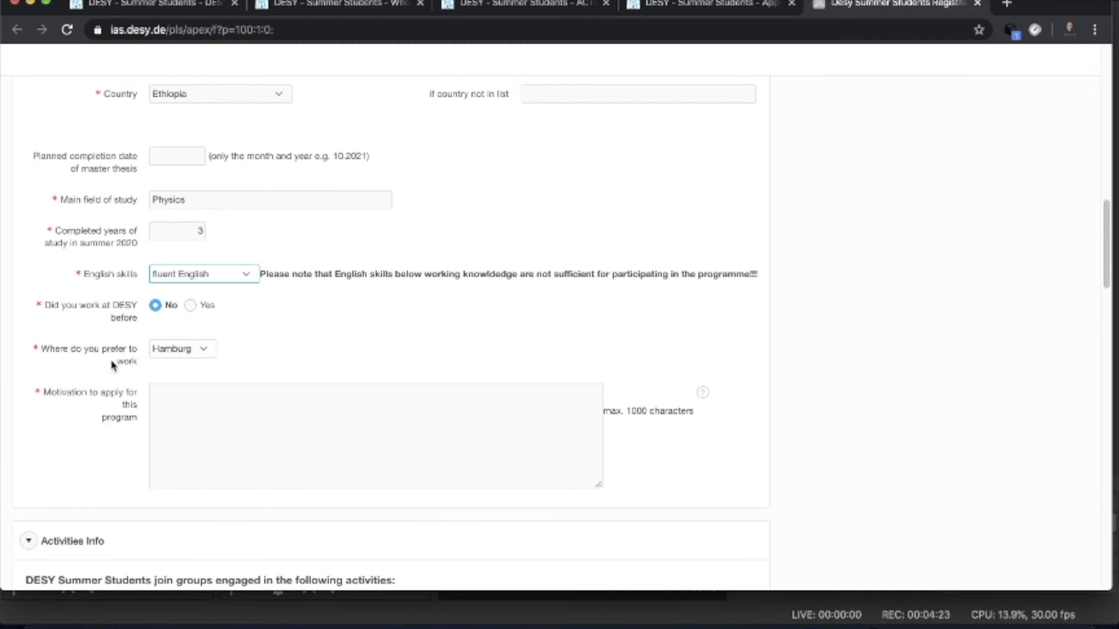
{"action": "left_click", "coordinate": [203, 349]}
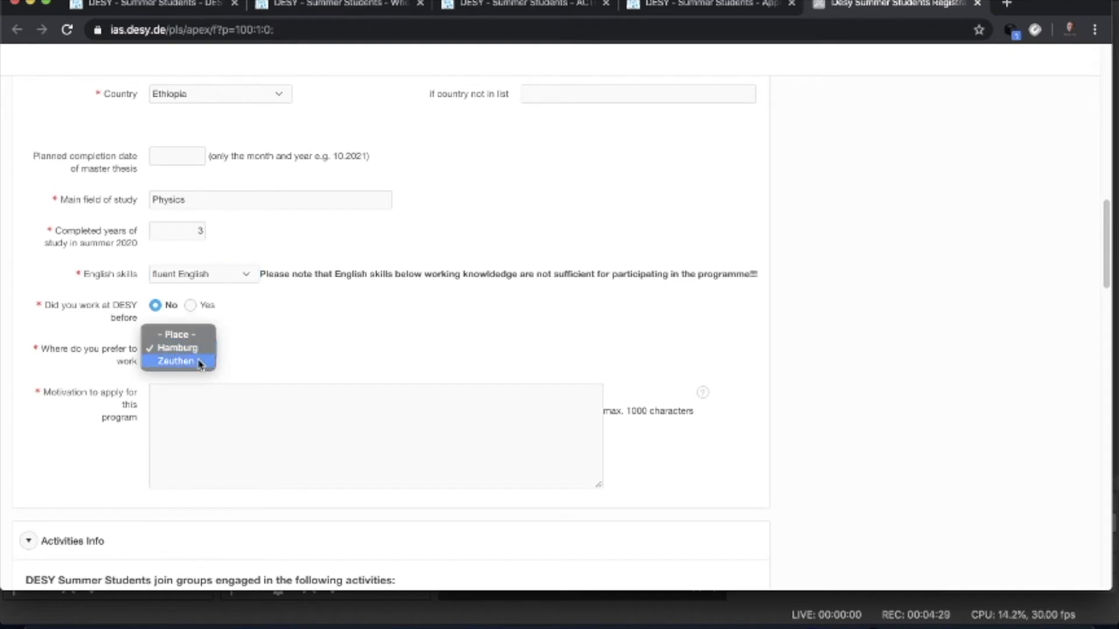
{"action": "left_click", "coordinate": [270, 339]}
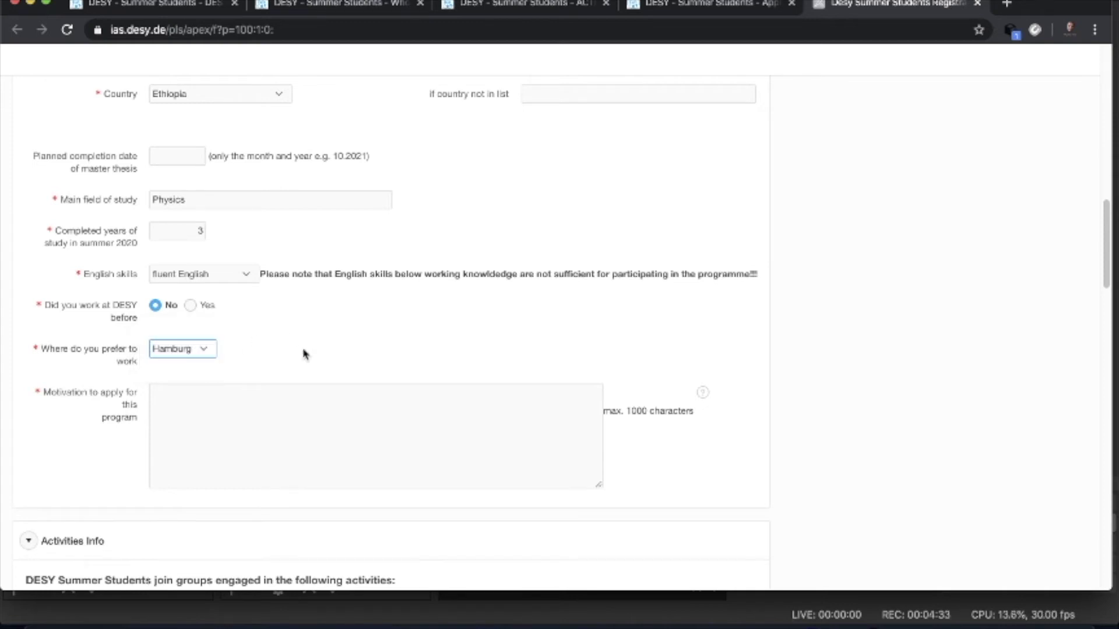
{"action": "scroll", "coordinate": [304, 354], "scroll_direction": "down", "scroll_amount": 3}
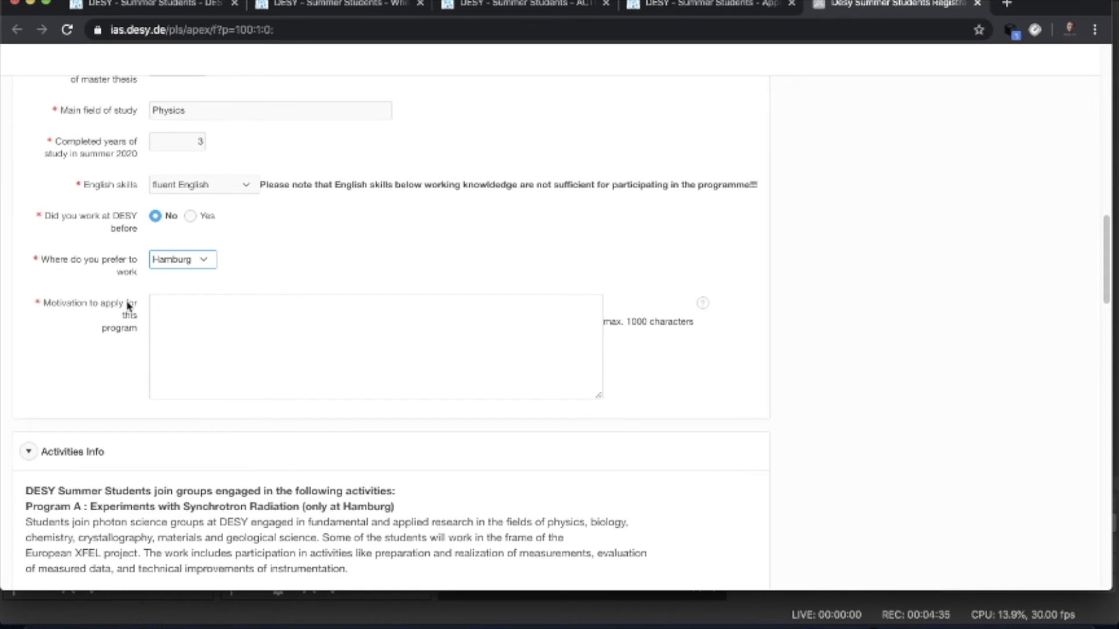
- Type placeholder motivation text and collapse the Activities Info description
{"action": "left_click", "coordinate": [170, 304]}
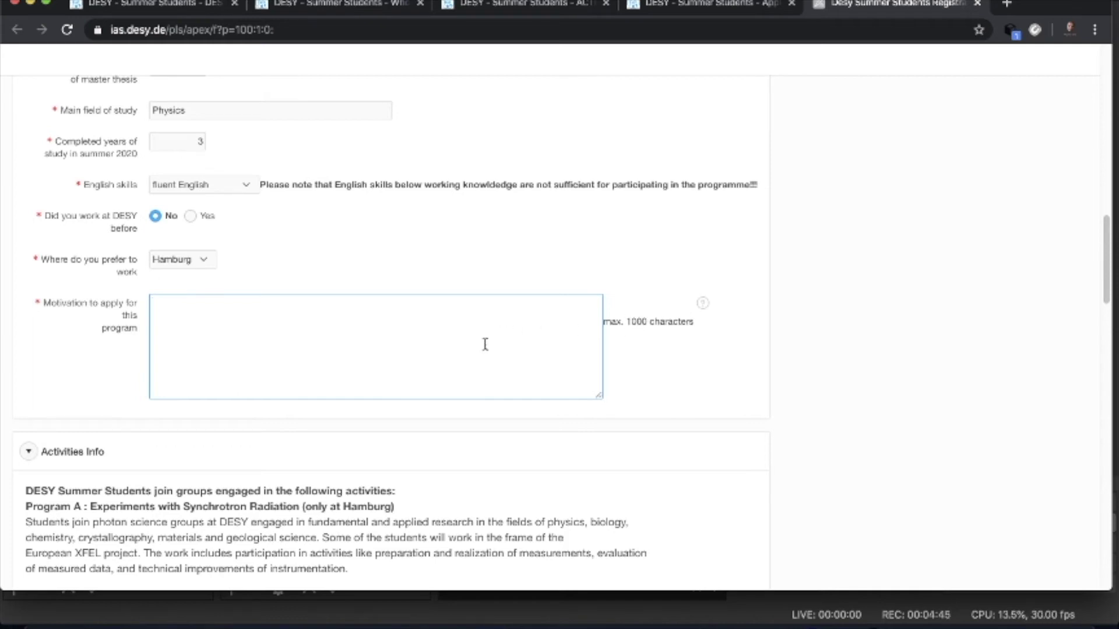
{"action": "type", "text": "mmmmmmn"}
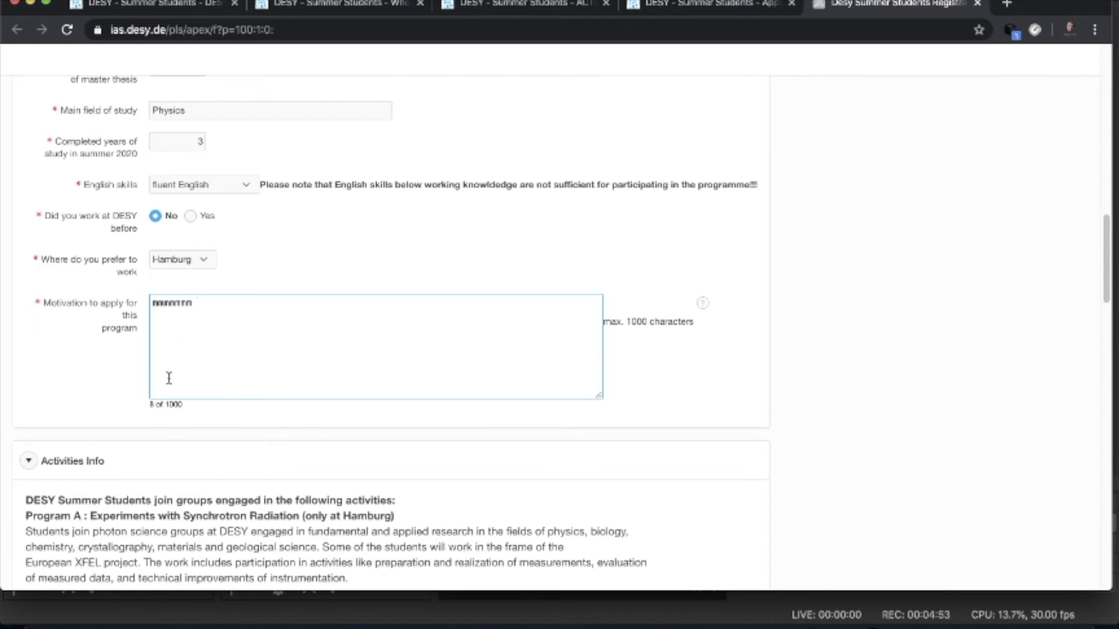
{"action": "type", "text": " hghgjgj bjhjhj "}
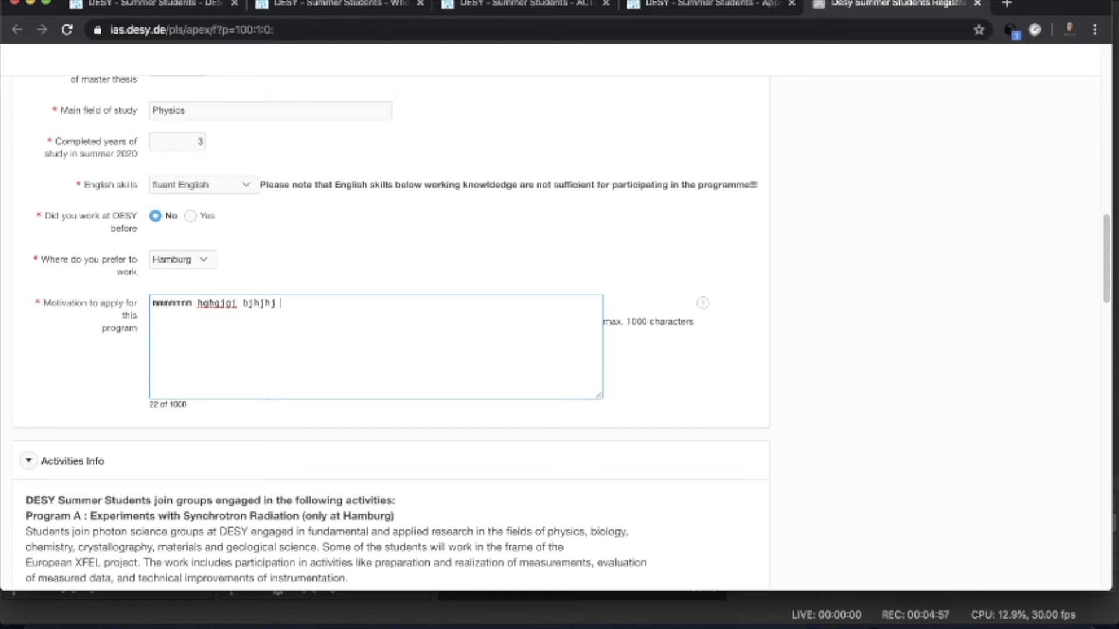
{"action": "type", "text": "jjhjhjhjj "}
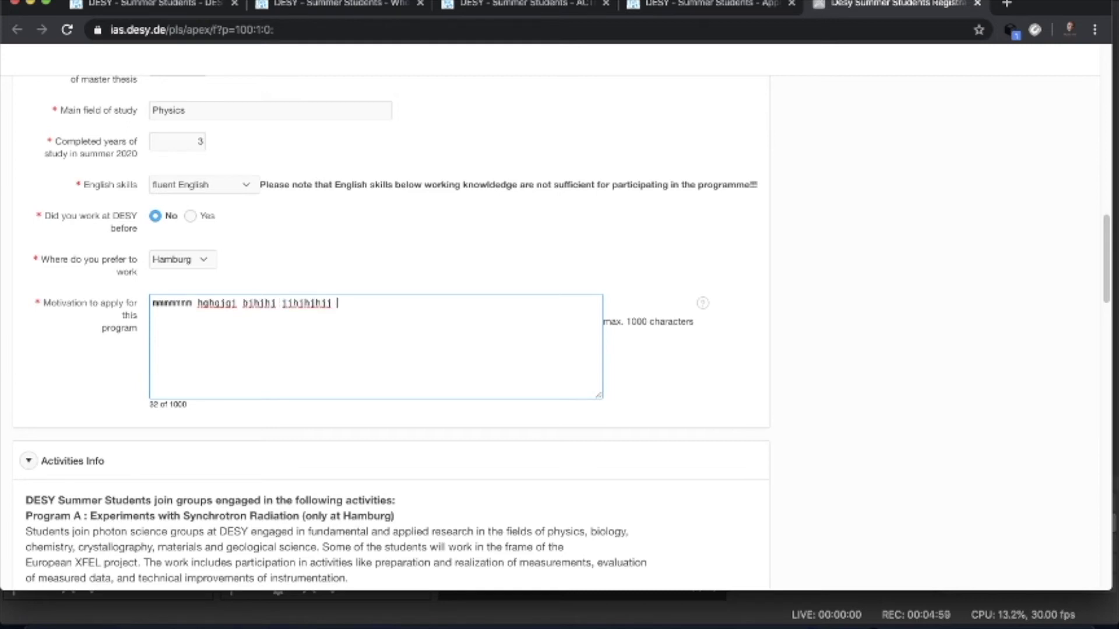
{"action": "type", "text": "hjhkkjkjkj"}
{"action": "scroll", "coordinate": [225, 449], "scroll_direction": "down", "scroll_amount": 2}
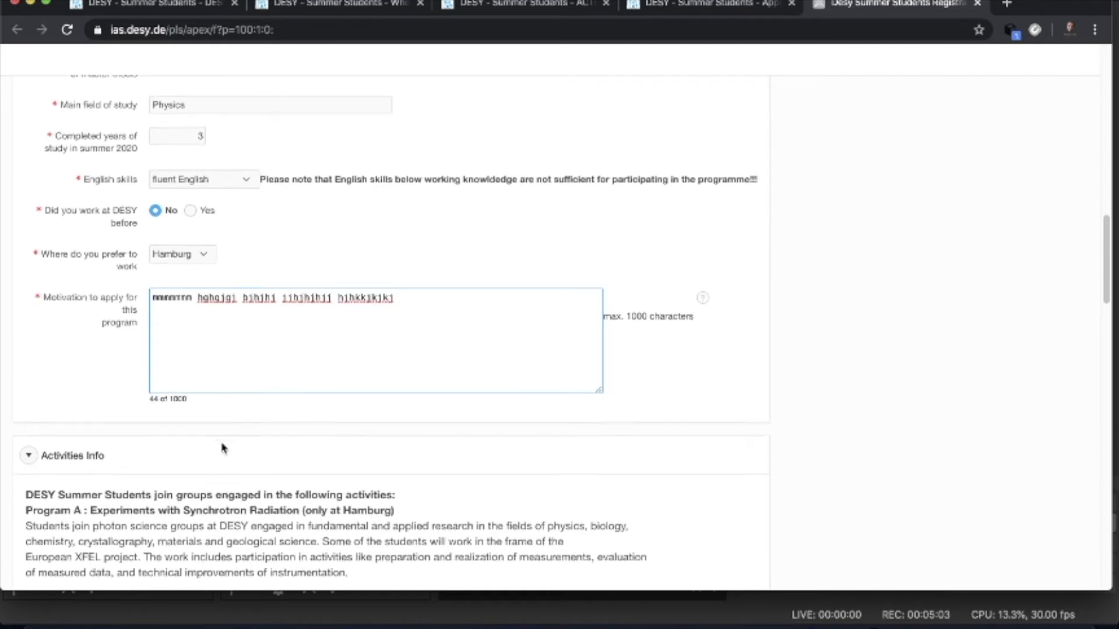
{"action": "left_click", "coordinate": [29, 340]}
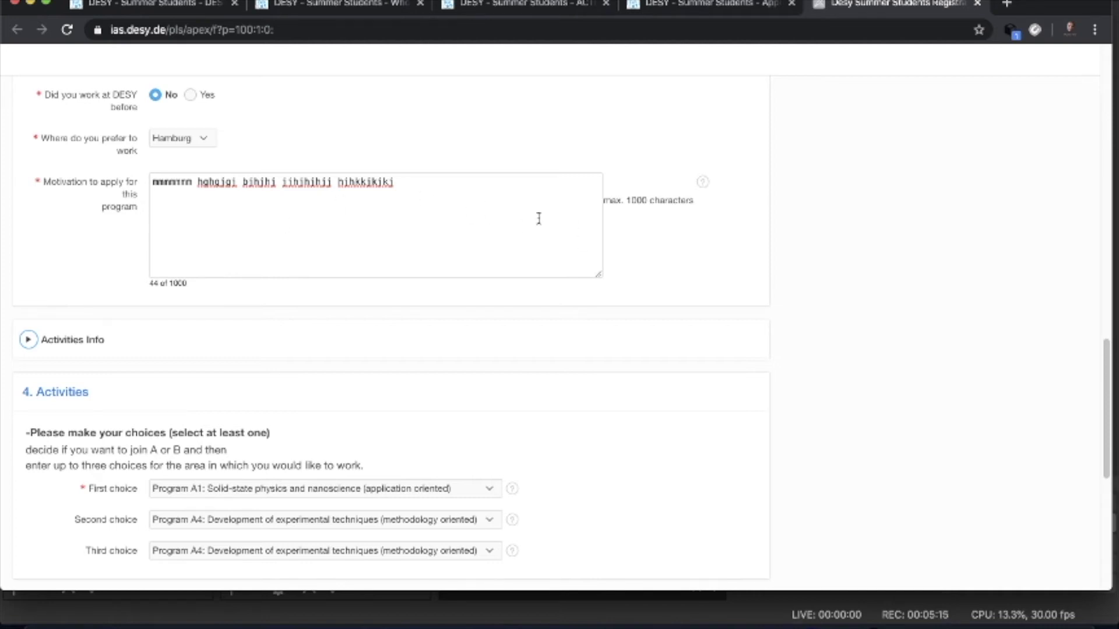
- View and dismiss the motivation field's help text, then scroll down to Activities and References
{"action": "left_click", "coordinate": [703, 186]}
{"action": "left_click", "coordinate": [456, 228]}
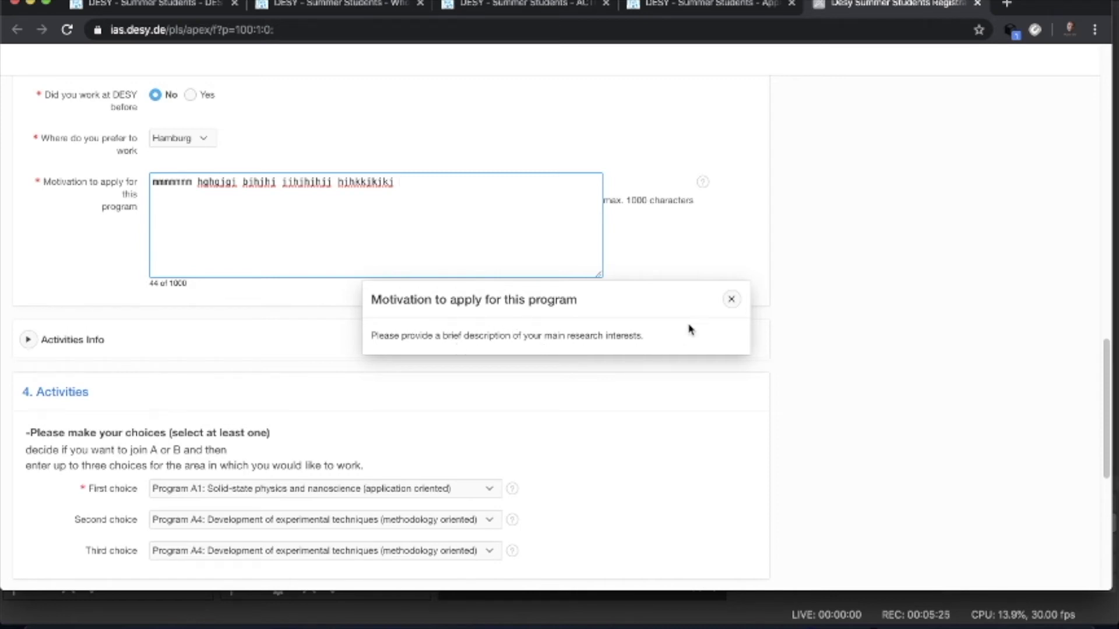
{"action": "left_click", "coordinate": [731, 299]}
{"action": "left_click", "coordinate": [483, 217]}
{"action": "scroll", "coordinate": [445, 310], "scroll_direction": "down", "scroll_amount": 2}
{"action": "scroll", "coordinate": [444, 309], "scroll_direction": "up", "scroll_amount": 4}
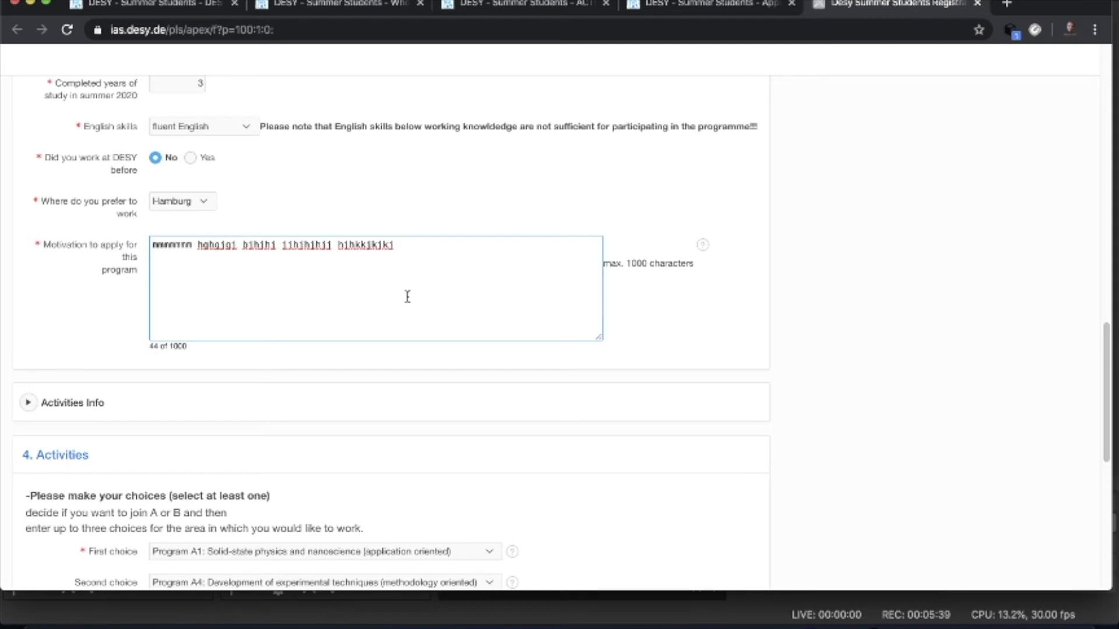
{"action": "scroll", "coordinate": [407, 297], "scroll_direction": "down", "scroll_amount": 1}
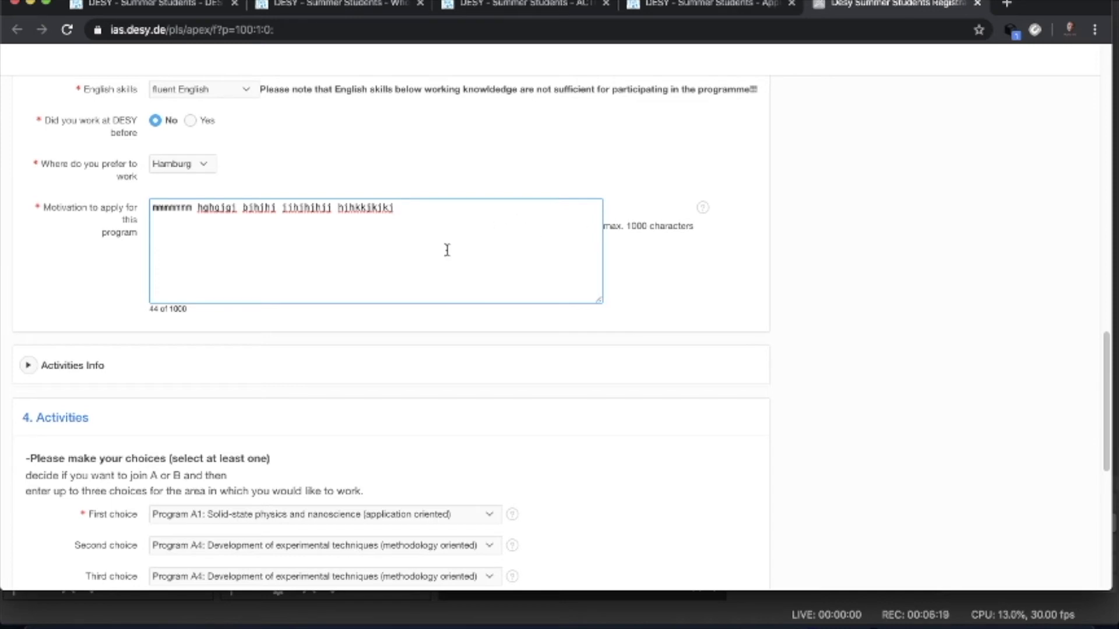
{"action": "scroll", "coordinate": [447, 250], "scroll_direction": "down", "scroll_amount": 1}
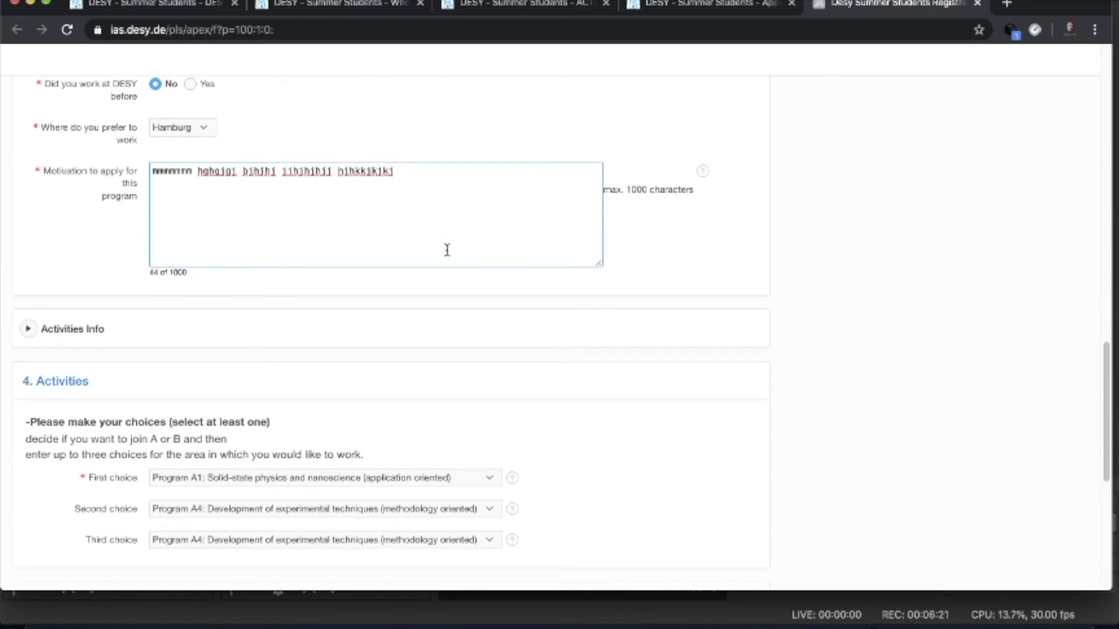
{"action": "scroll", "coordinate": [317, 327], "scroll_direction": "down", "scroll_amount": 5}
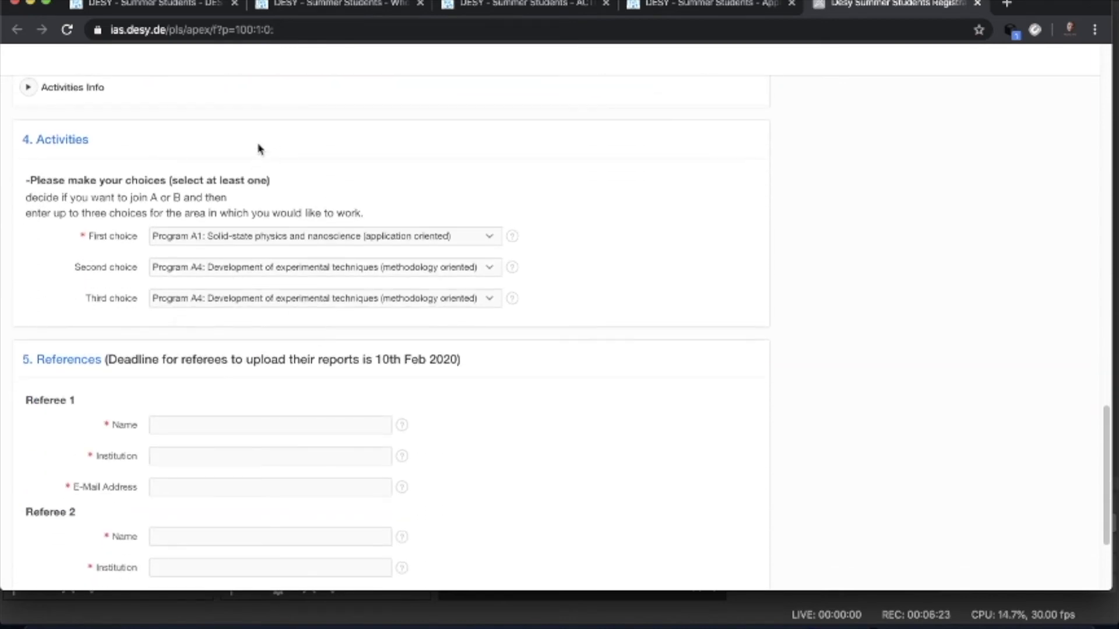
- Expand Activities Info and read through the Program A1–A6 and B1–B6 descriptions
{"action": "left_click", "coordinate": [29, 88]}
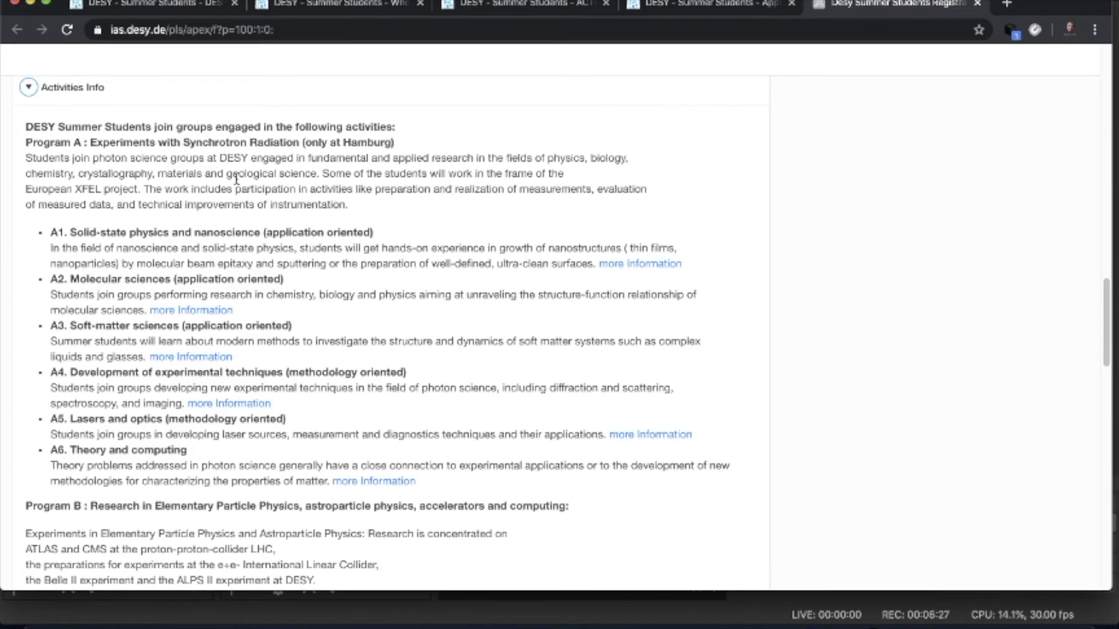
{"action": "scroll", "coordinate": [355, 227], "scroll_direction": "down", "scroll_amount": 5}
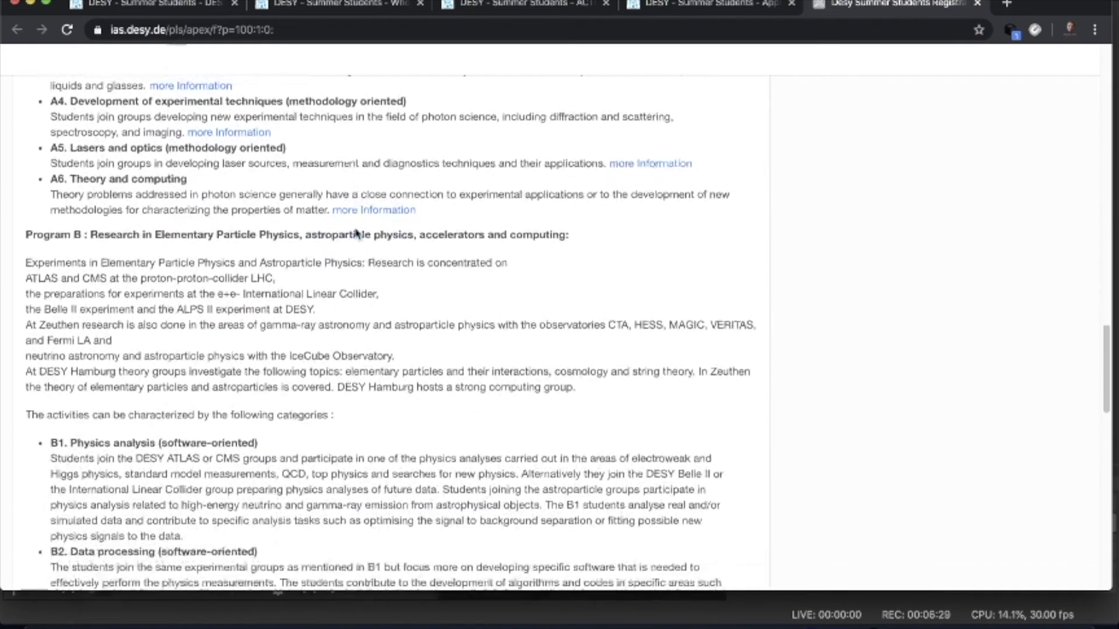
{"action": "scroll", "coordinate": [431, 239], "scroll_direction": "up", "scroll_amount": 5}
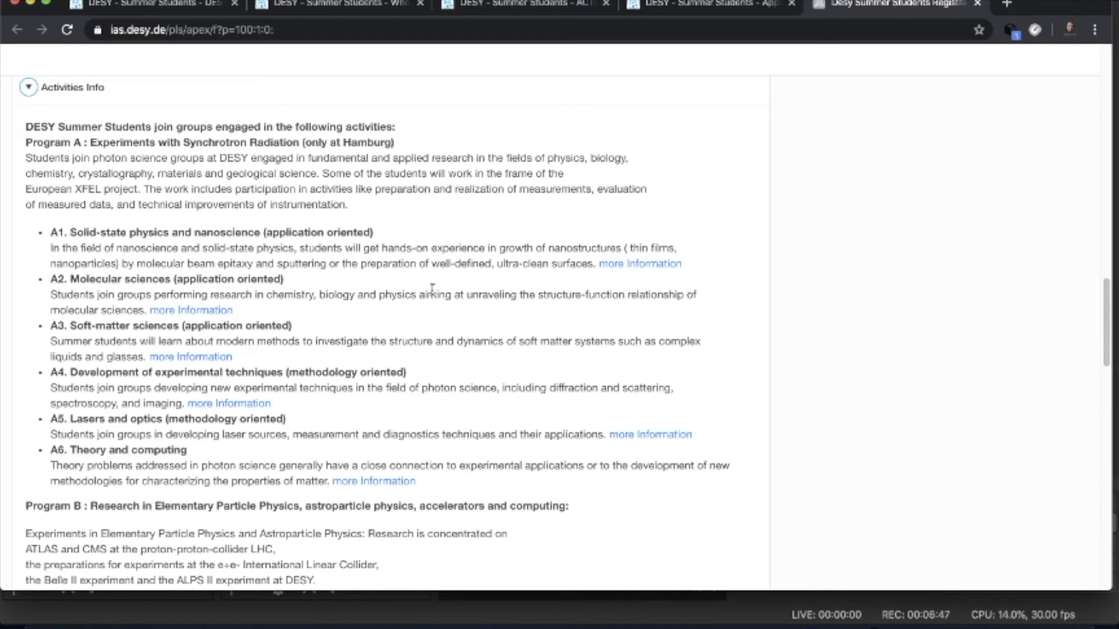
{"action": "scroll", "coordinate": [432, 289], "scroll_direction": "down", "scroll_amount": 3}
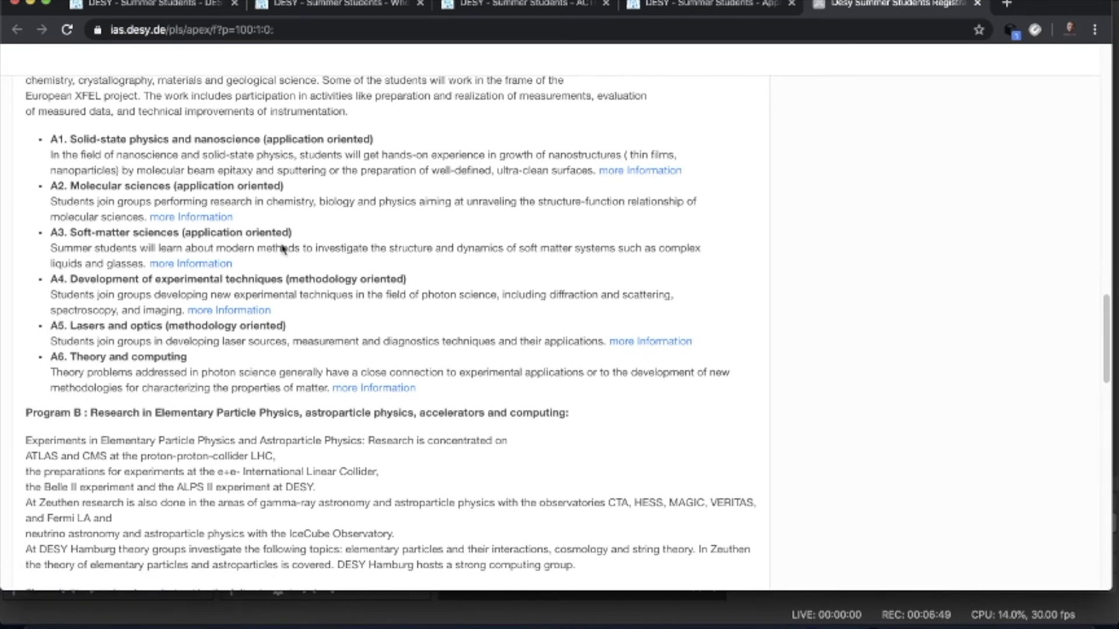
{"action": "scroll", "coordinate": [391, 261], "scroll_direction": "down", "scroll_amount": 3}
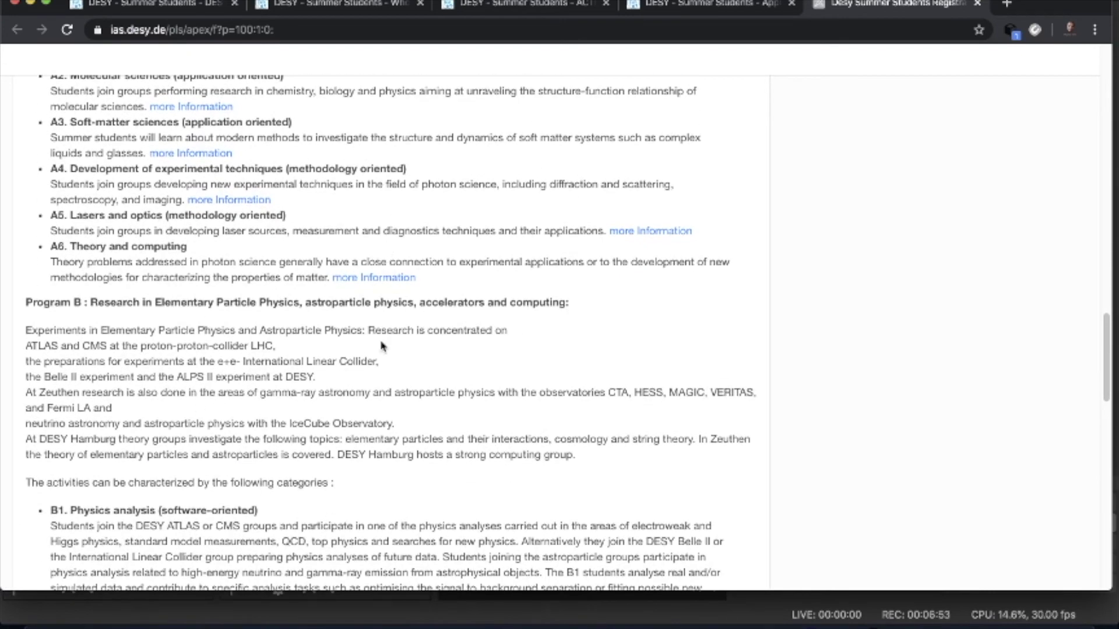
{"action": "scroll", "coordinate": [381, 345], "scroll_direction": "up", "scroll_amount": 4}
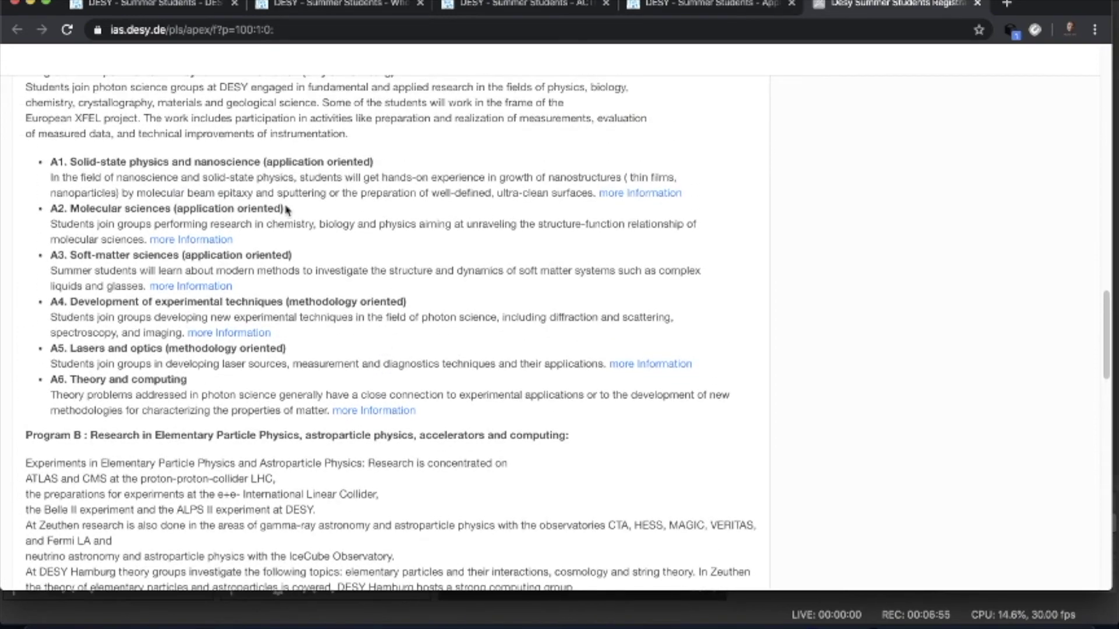
{"action": "scroll", "coordinate": [233, 289], "scroll_direction": "down", "scroll_amount": 10}
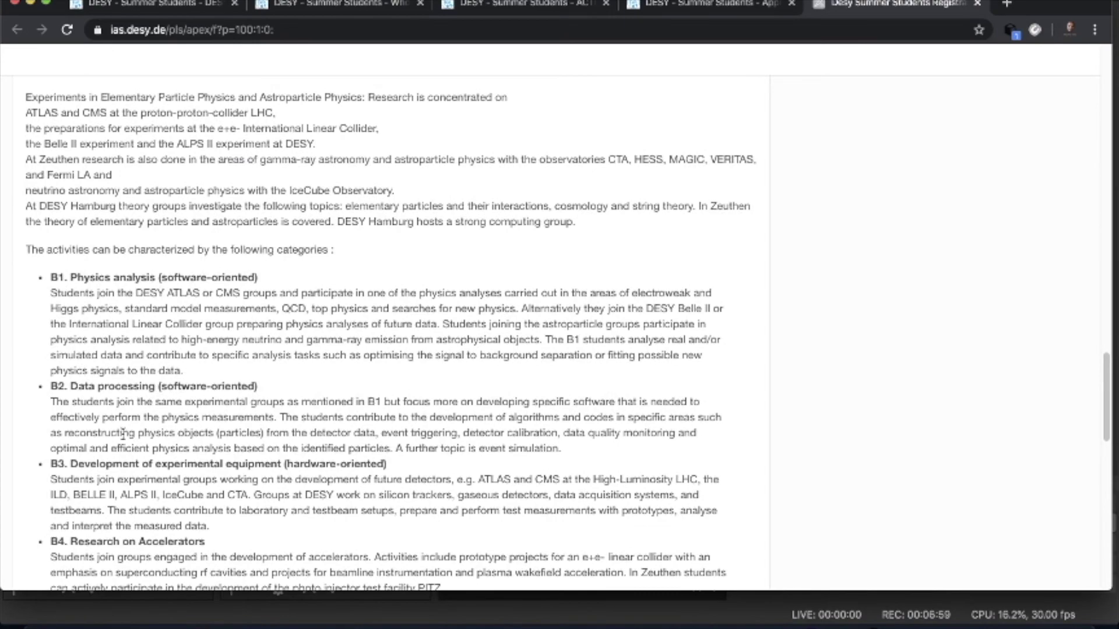
{"action": "scroll", "coordinate": [254, 376], "scroll_direction": "up", "scroll_amount": 9}
{"action": "scroll", "coordinate": [255, 375], "scroll_direction": "up", "scroll_amount": 1}
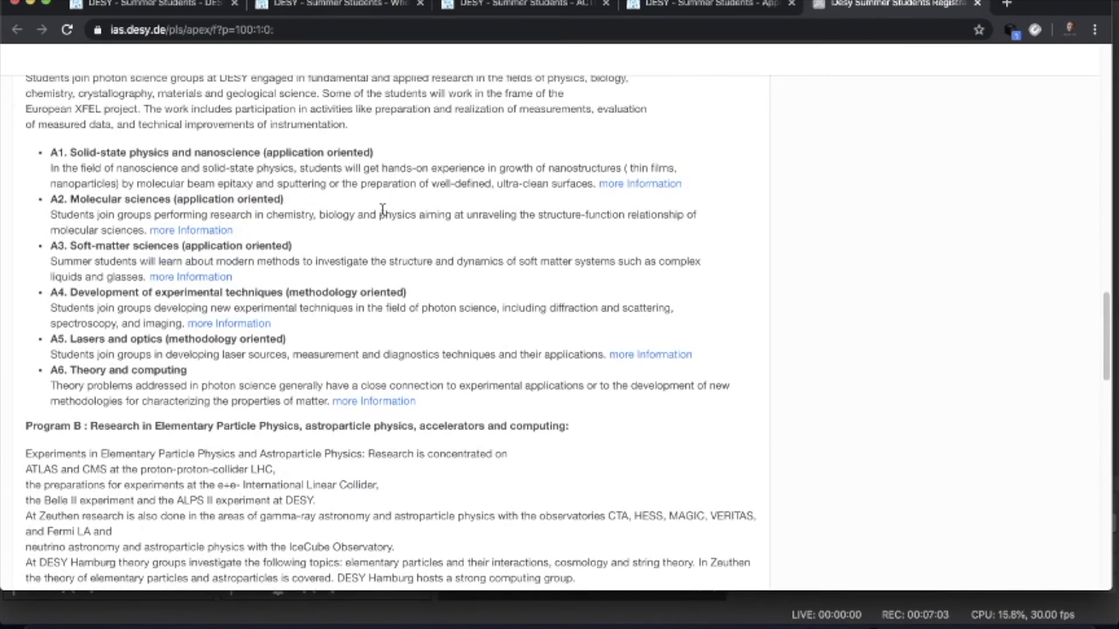
{"action": "scroll", "coordinate": [367, 256], "scroll_direction": "up", "scroll_amount": 1}
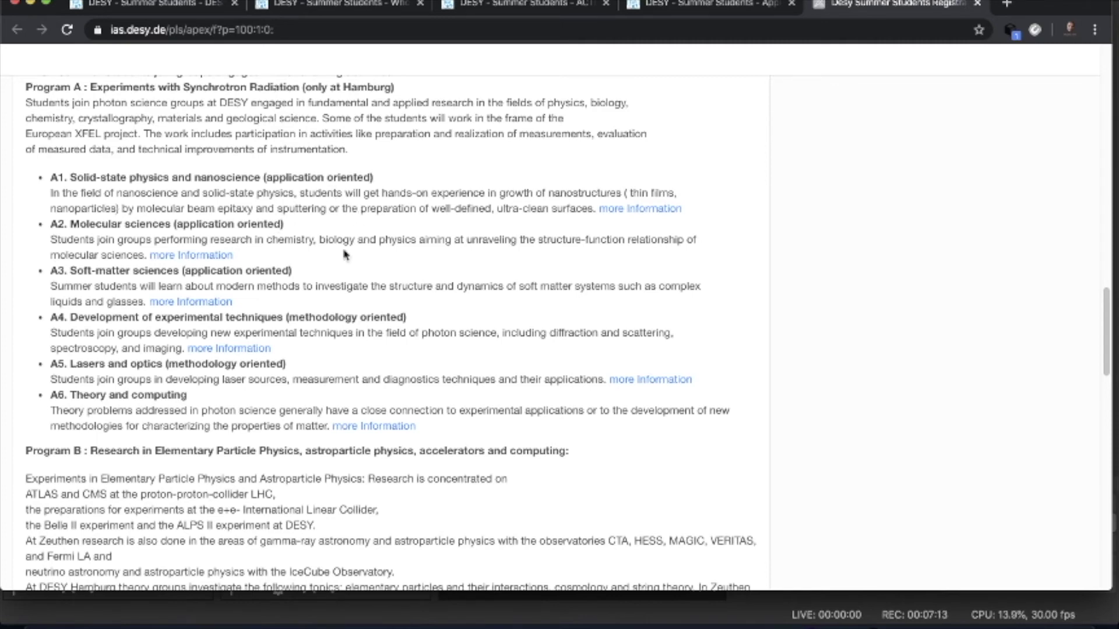
{"action": "scroll", "coordinate": [344, 254], "scroll_direction": "down", "scroll_amount": 2}
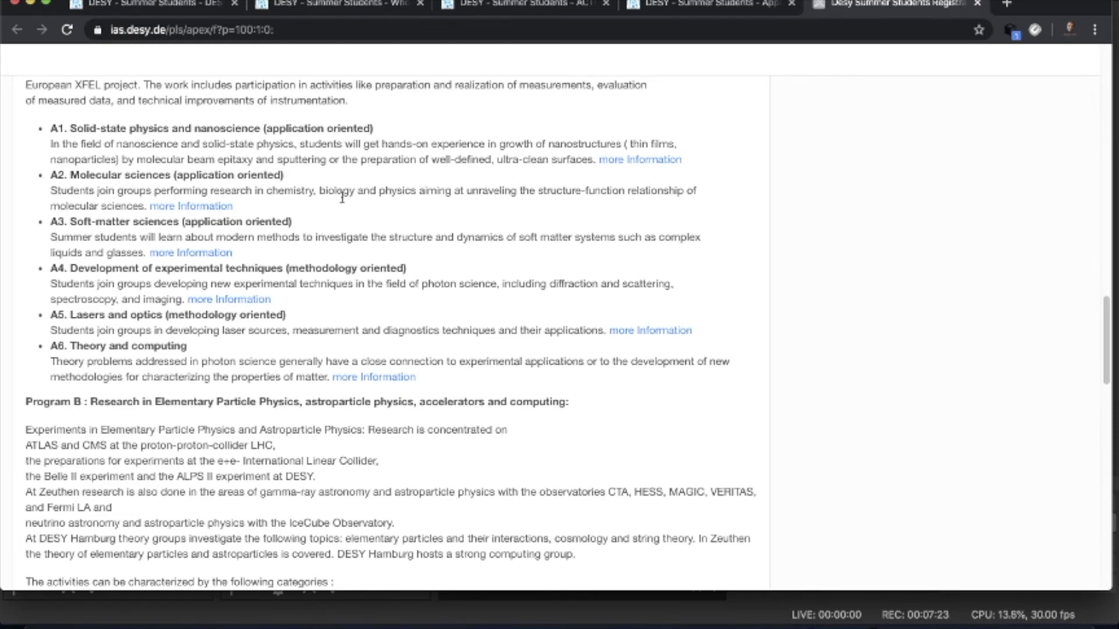
{"action": "scroll", "coordinate": [364, 266], "scroll_direction": "down", "scroll_amount": 5}
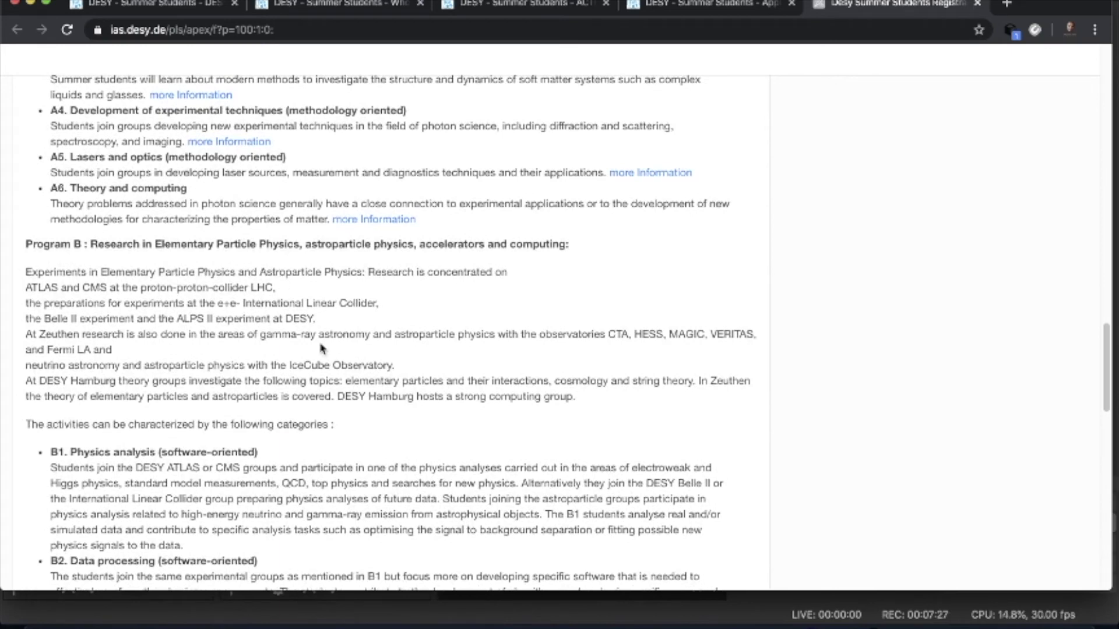
{"action": "scroll", "coordinate": [320, 349], "scroll_direction": "down", "scroll_amount": 2}
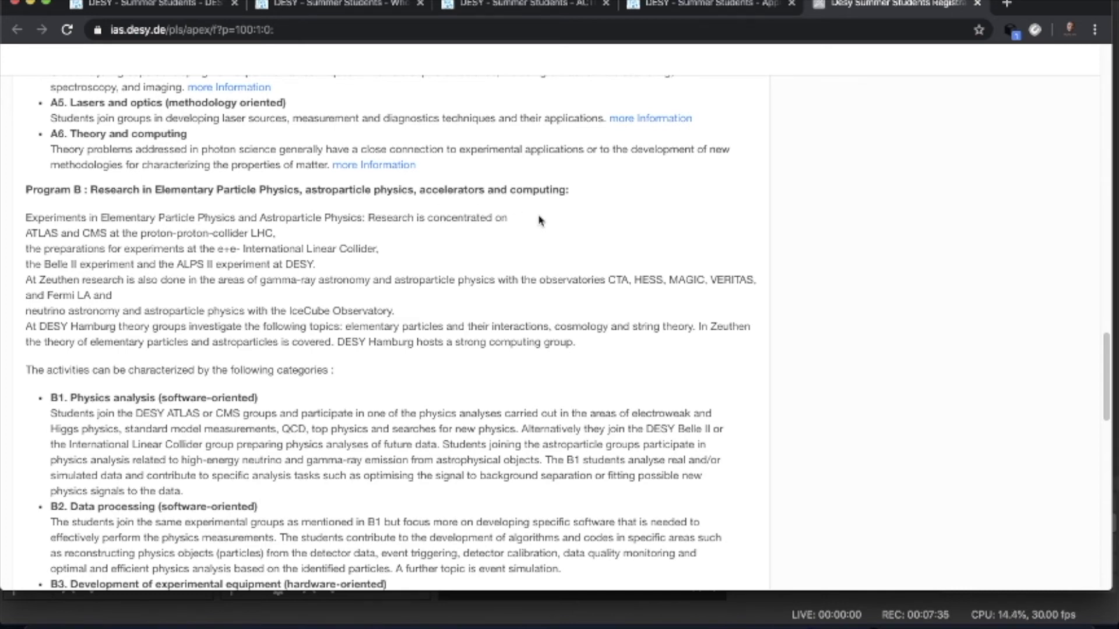
{"action": "scroll", "coordinate": [500, 295], "scroll_direction": "down", "scroll_amount": 4}
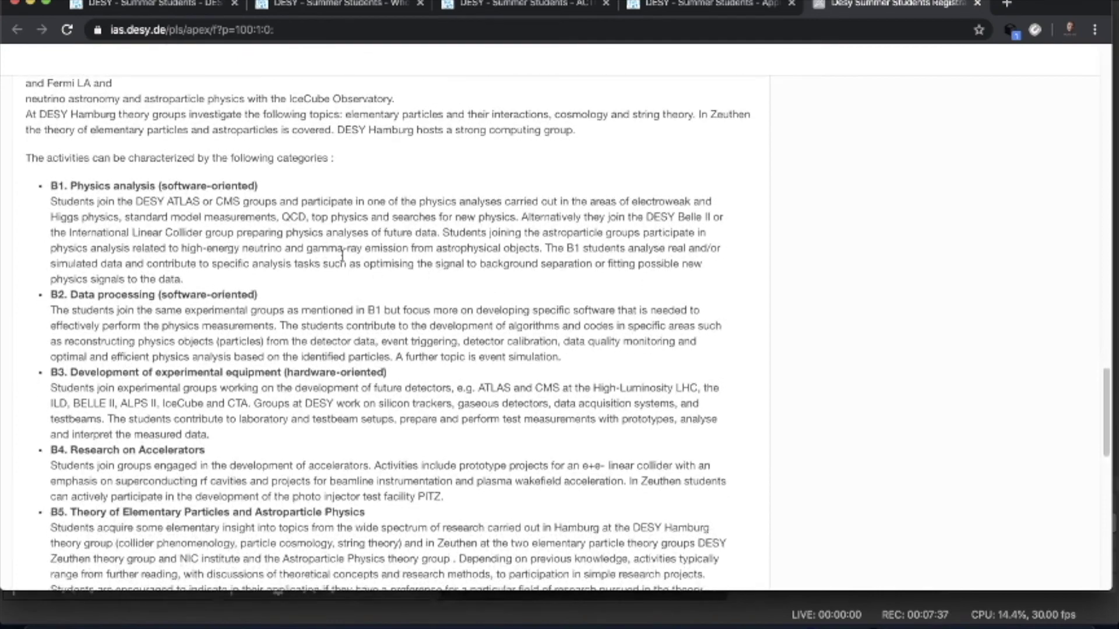
{"action": "scroll", "coordinate": [295, 299], "scroll_direction": "down", "scroll_amount": 5}
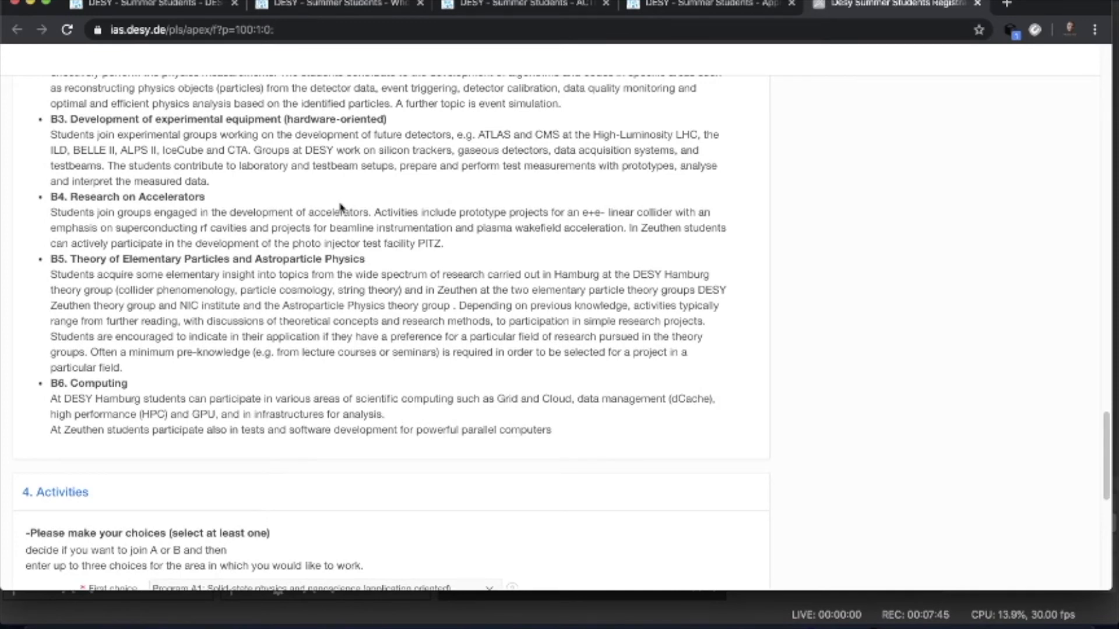
{"action": "scroll", "coordinate": [334, 303], "scroll_direction": "down", "scroll_amount": 4}
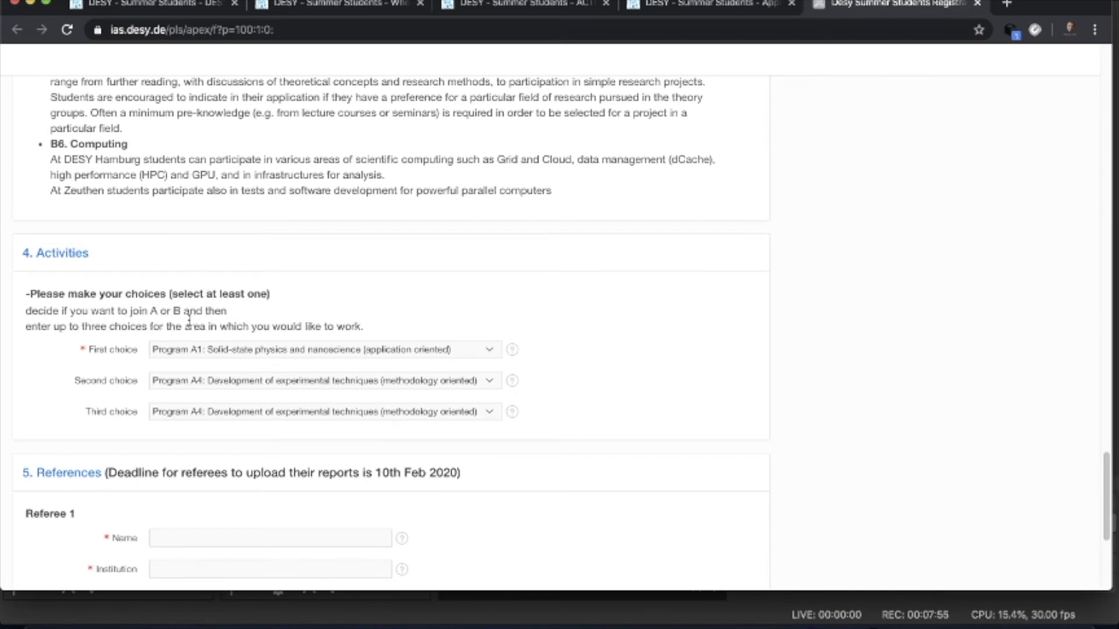
- Make Program B2: Data processing the first activity choice
{"action": "left_click", "coordinate": [489, 350]}
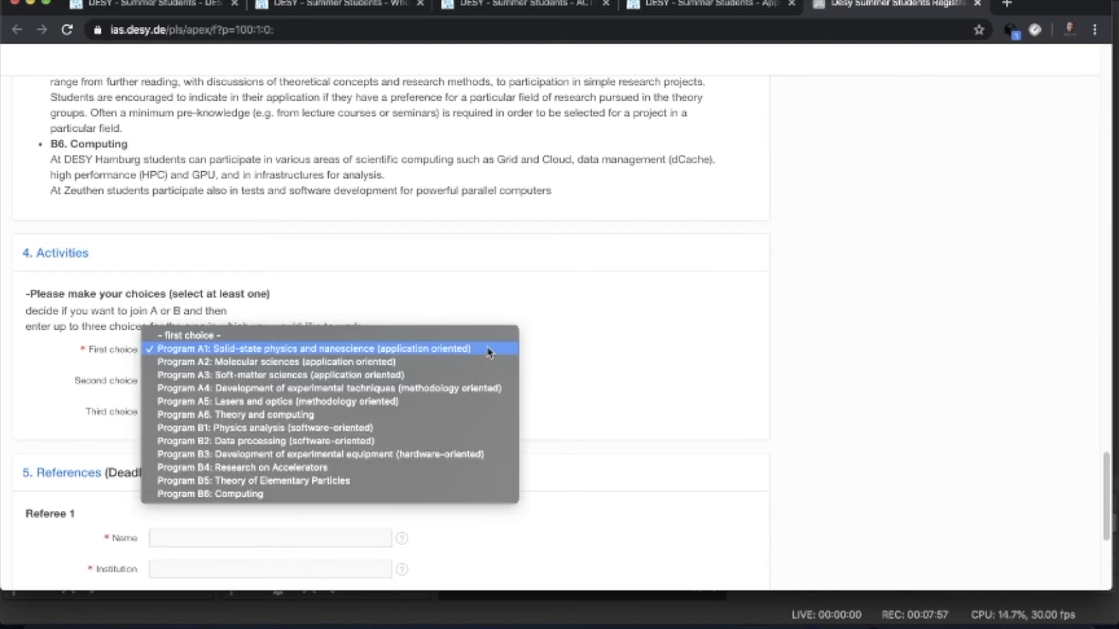
{"action": "left_click", "coordinate": [227, 337]}
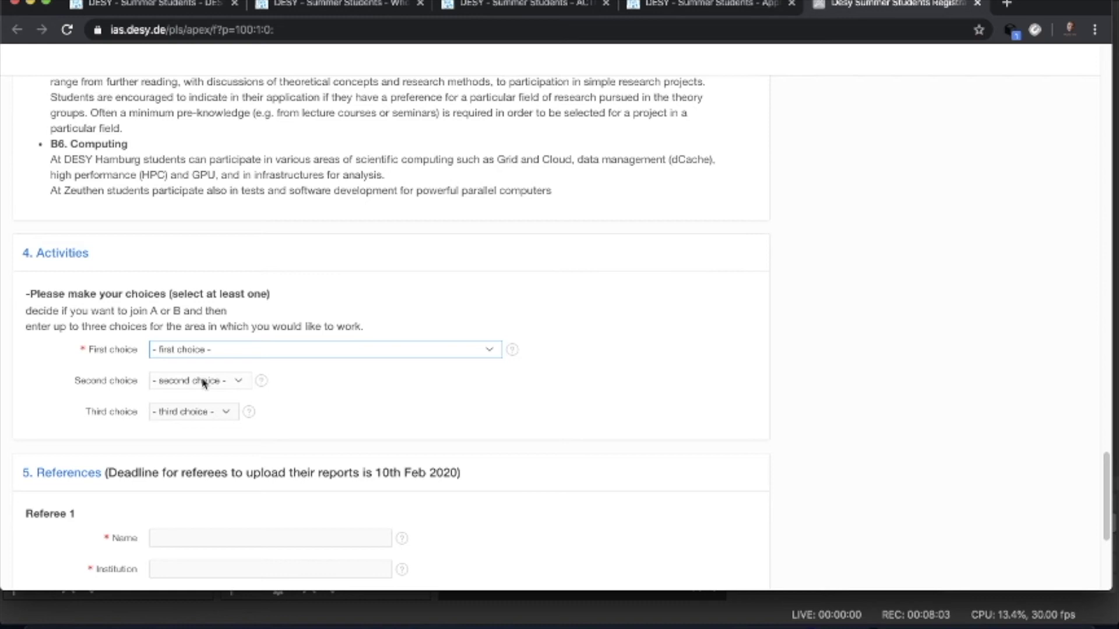
{"action": "left_click", "coordinate": [493, 351]}
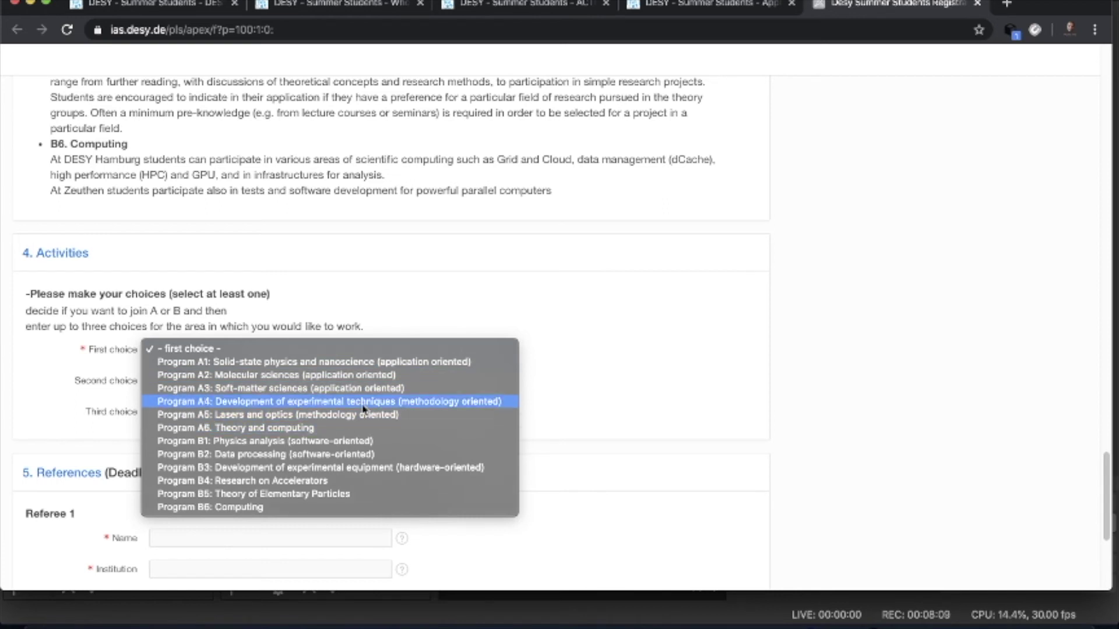
{"action": "left_click", "coordinate": [380, 377]}
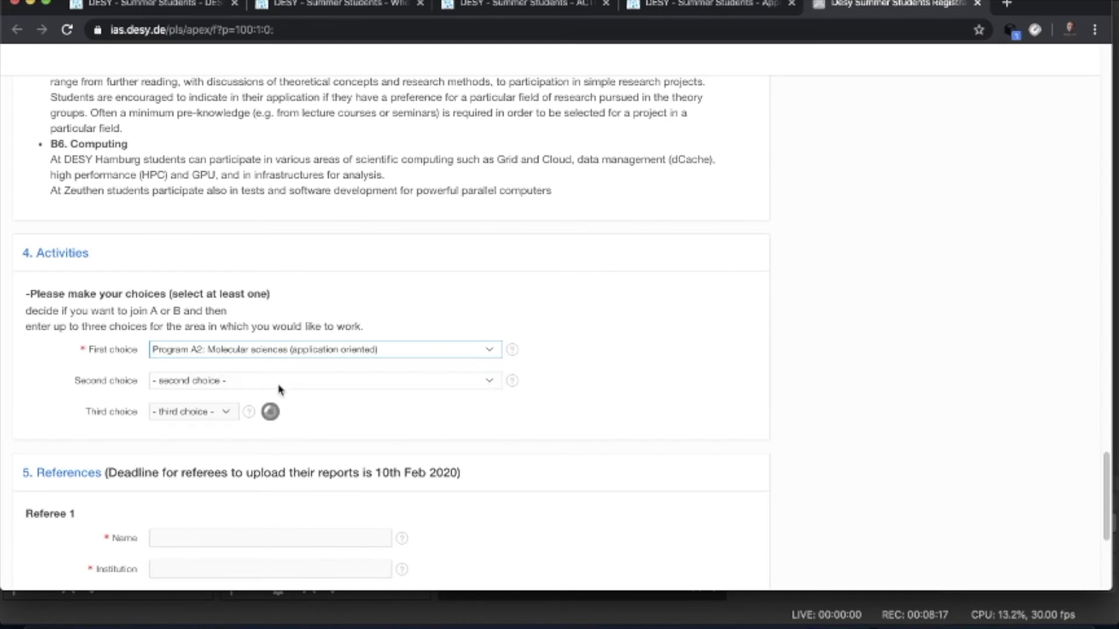
{"action": "left_click", "coordinate": [482, 381]}
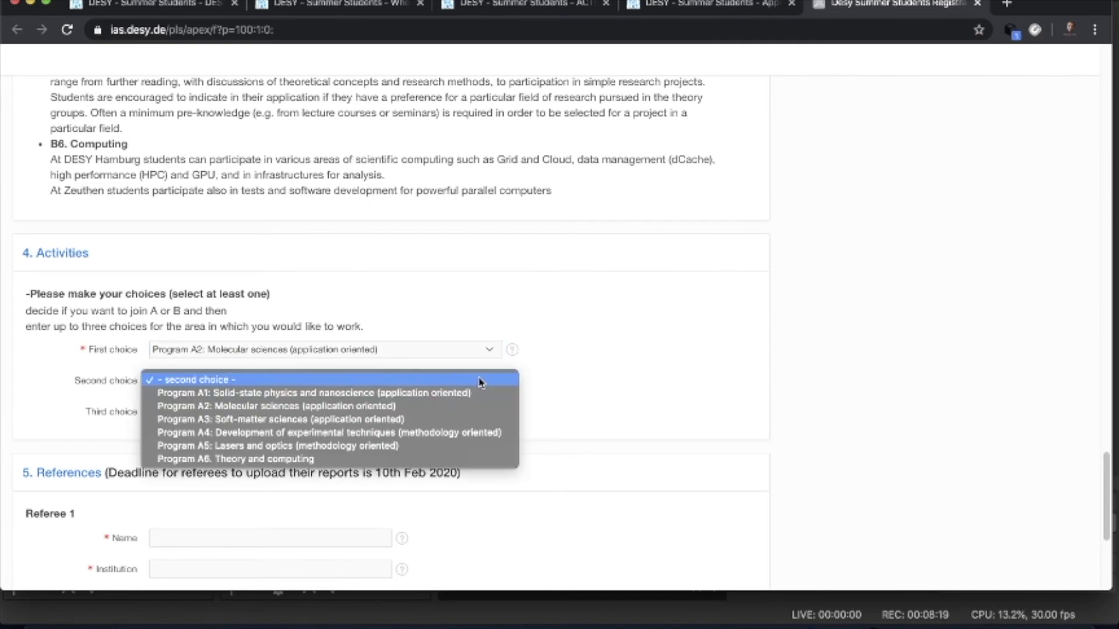
{"action": "left_click", "coordinate": [589, 388]}
{"action": "left_click", "coordinate": [491, 413]}
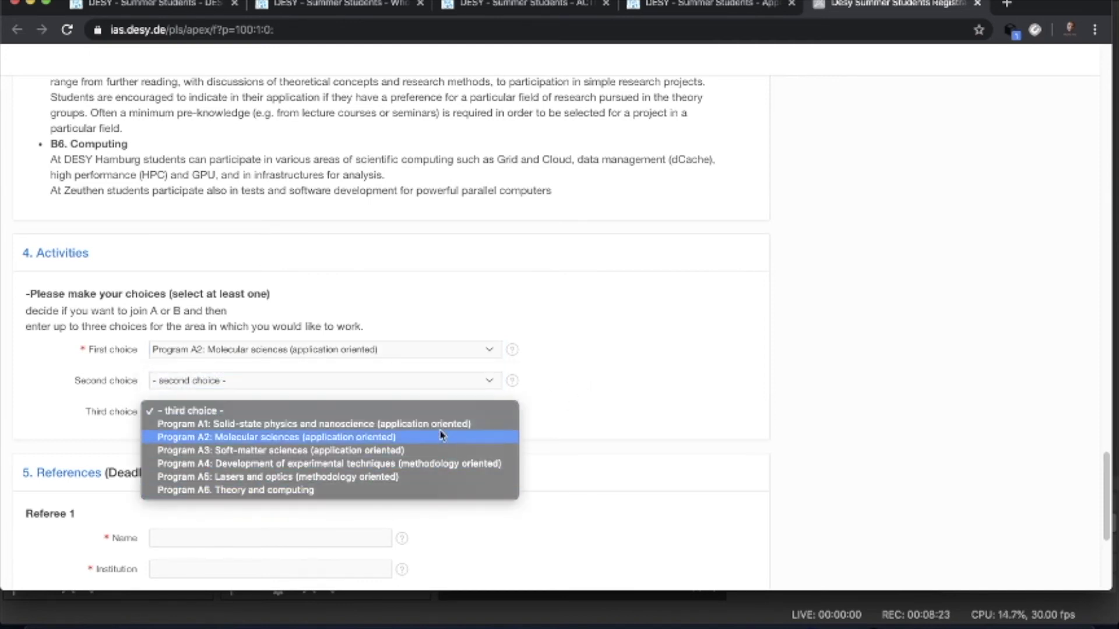
{"action": "left_click", "coordinate": [584, 382]}
{"action": "left_click", "coordinate": [491, 351]}
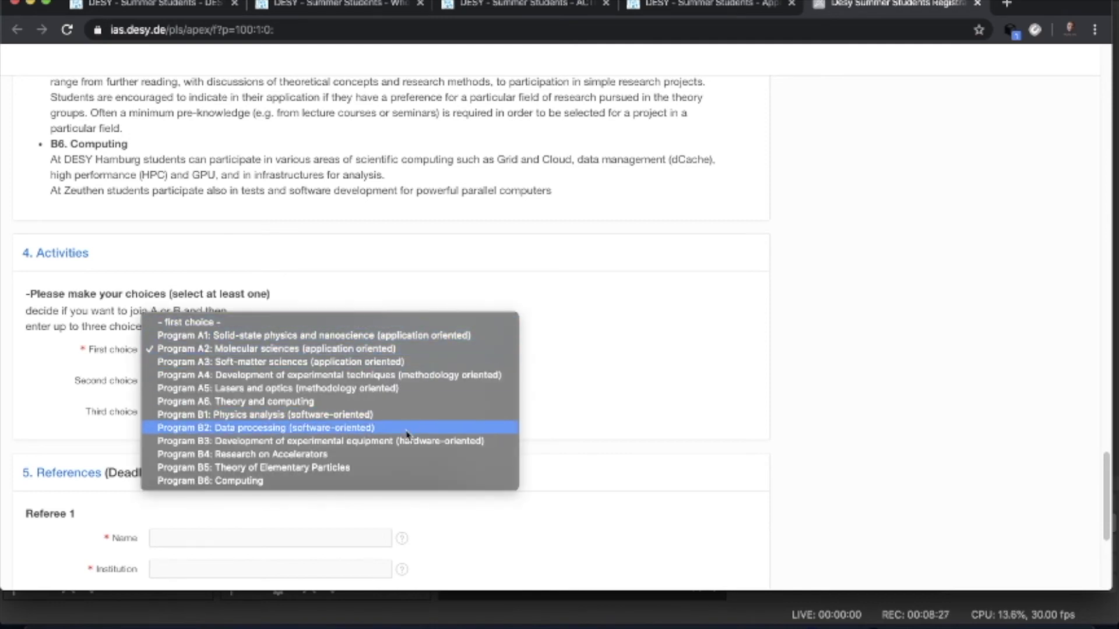
{"action": "left_click", "coordinate": [407, 434]}
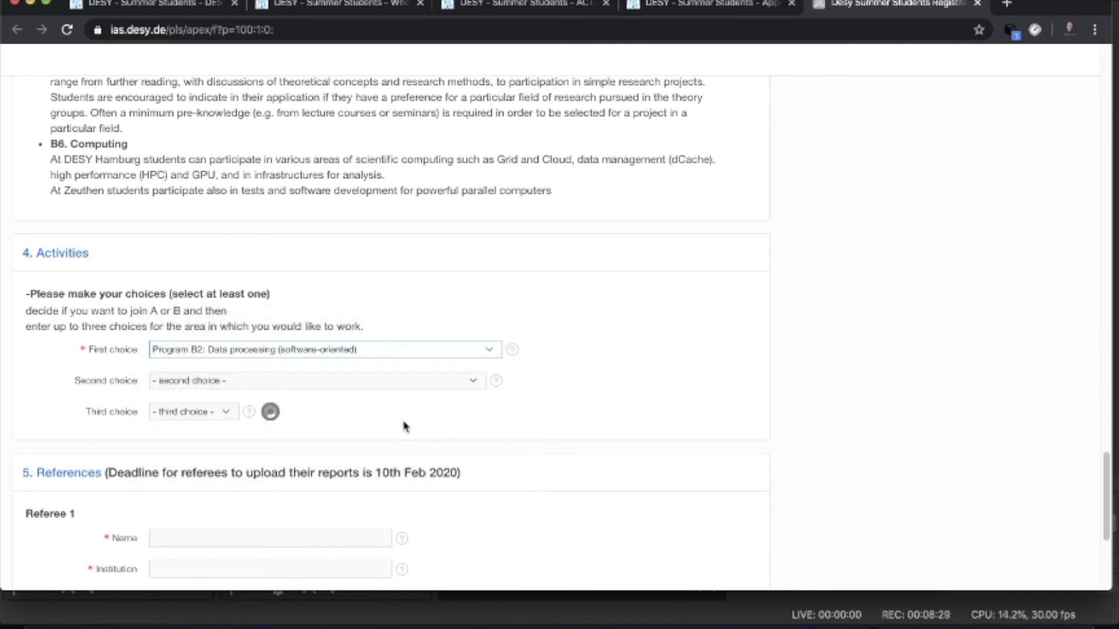
- Pick Program B3 as second choice and Program B5 as third choice
{"action": "left_click", "coordinate": [479, 384]}
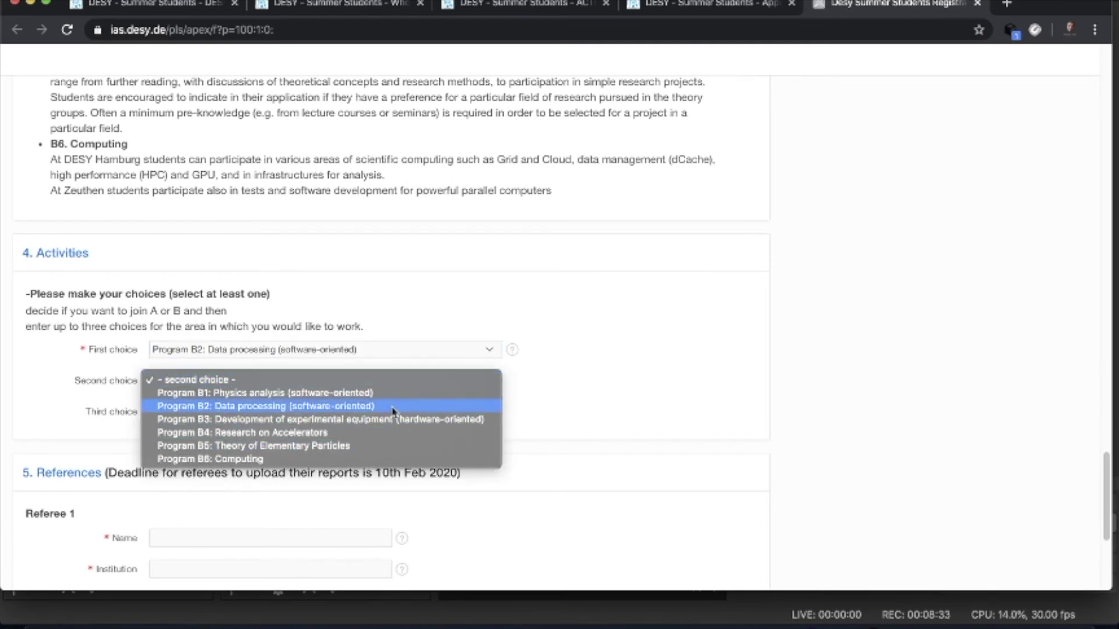
{"action": "left_click", "coordinate": [593, 408]}
{"action": "left_click", "coordinate": [474, 414]}
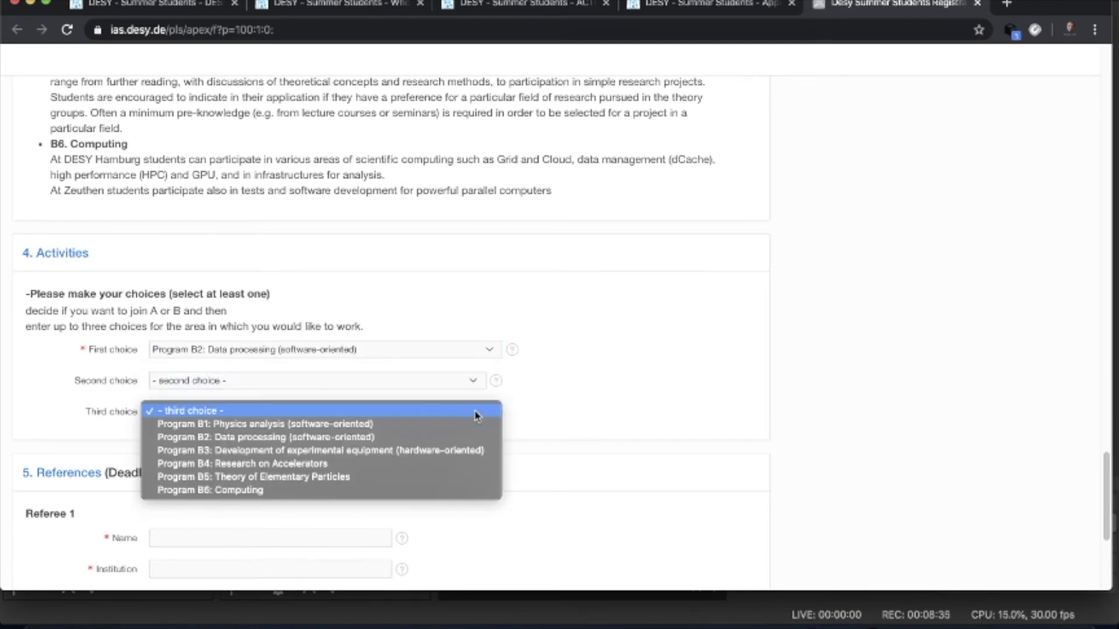
{"action": "left_click", "coordinate": [580, 388]}
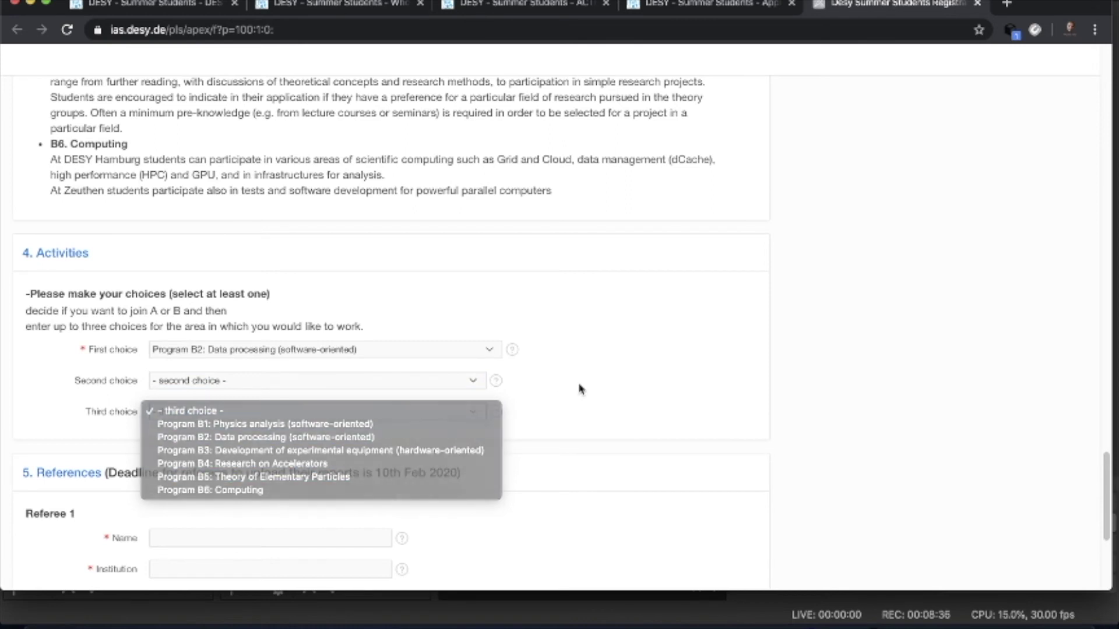
{"action": "left_click", "coordinate": [471, 379]}
{"action": "left_click", "coordinate": [423, 419]}
{"action": "left_click", "coordinate": [476, 415]}
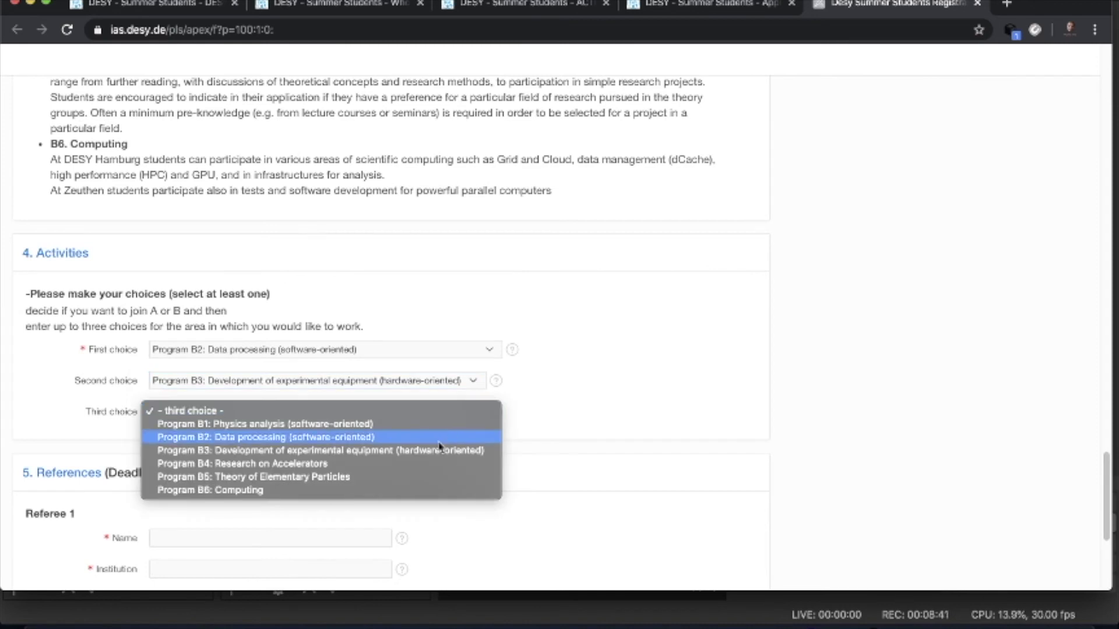
{"action": "left_click", "coordinate": [417, 476]}
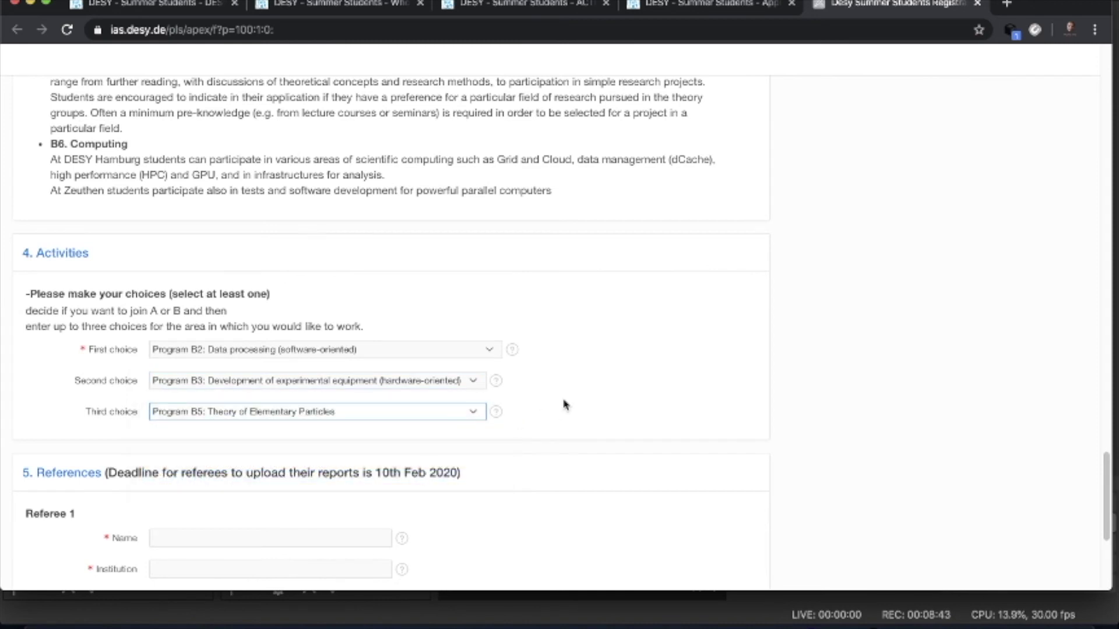
{"action": "scroll", "coordinate": [564, 403], "scroll_direction": "down", "scroll_amount": 4}
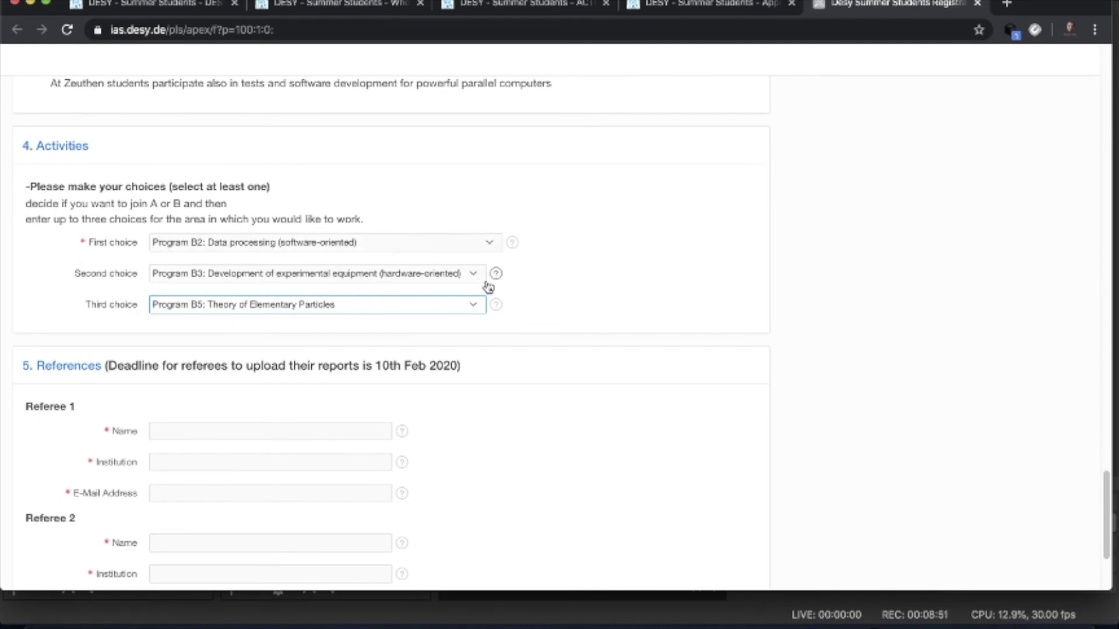
{"action": "scroll", "coordinate": [488, 286], "scroll_direction": "down", "scroll_amount": 3}
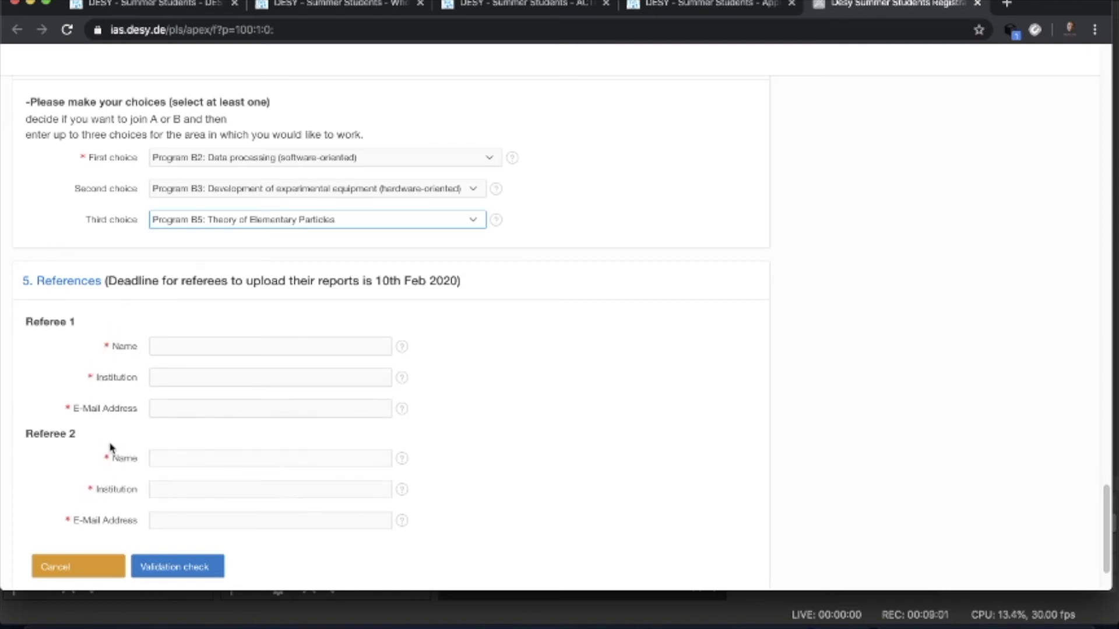
- Enter Referee 1's name, Addis Ababa University as institution, and the referee's e-mail address
{"action": "left_click", "coordinate": [169, 349]}
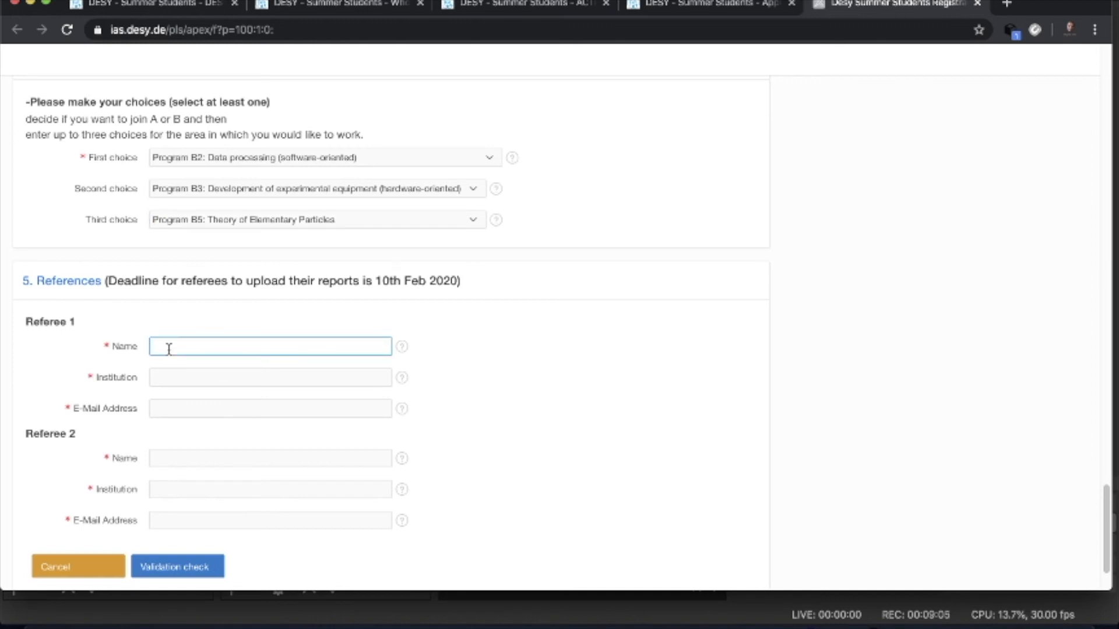
{"action": "type", "text": "Marno"}
{"action": "left_click", "coordinate": [178, 376]}
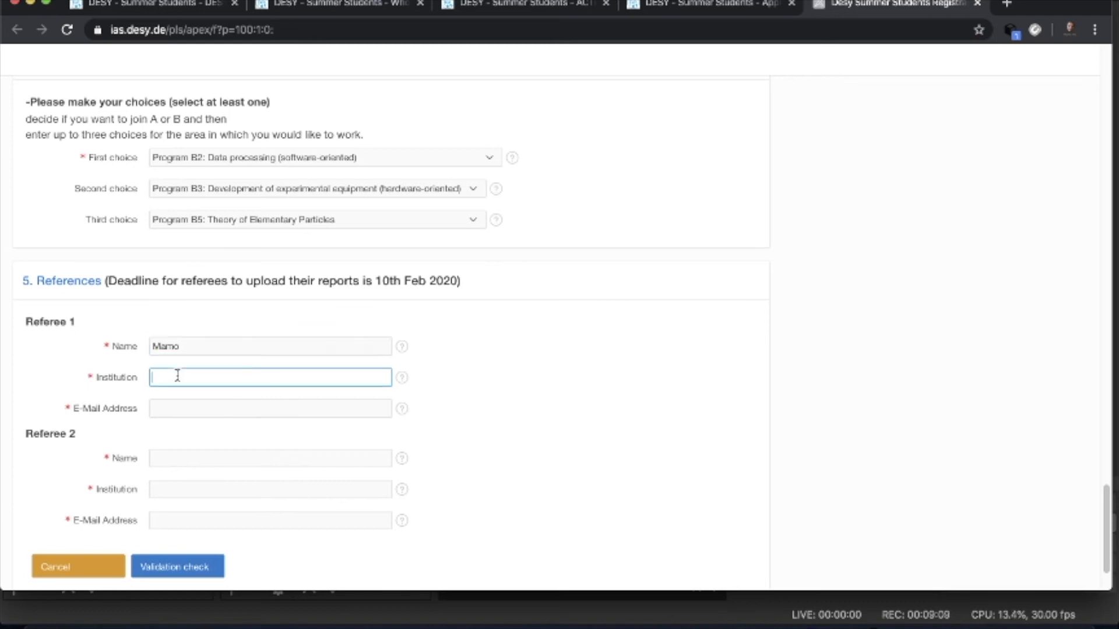
{"action": "type", "text": "Addis Ababa Un"}
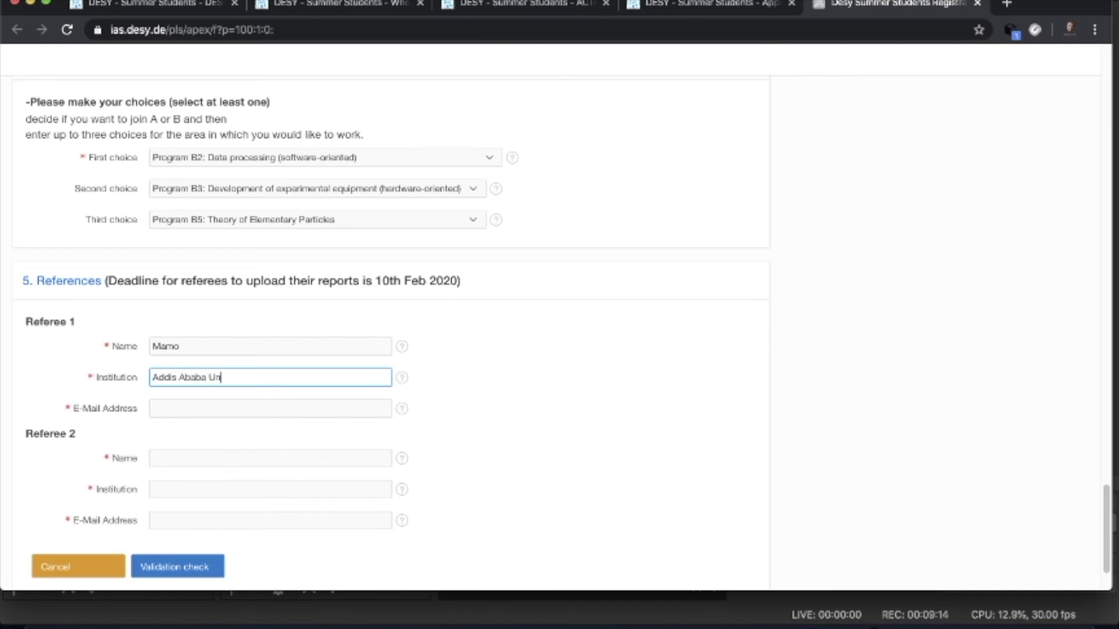
{"action": "type", "text": "versity"}
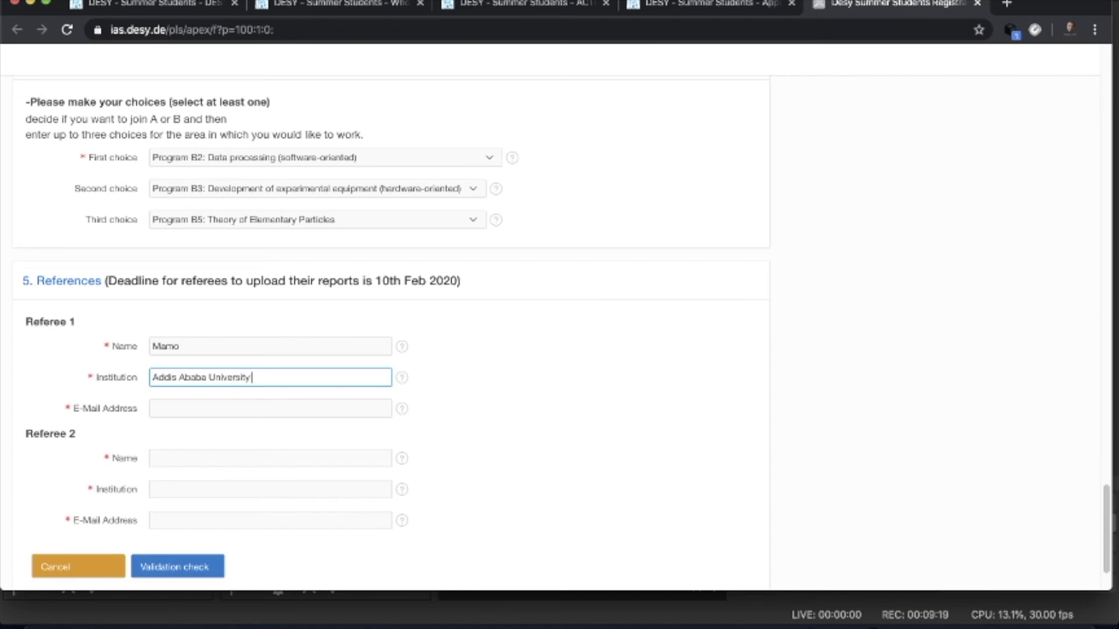
{"action": "left_click", "coordinate": [162, 405]}
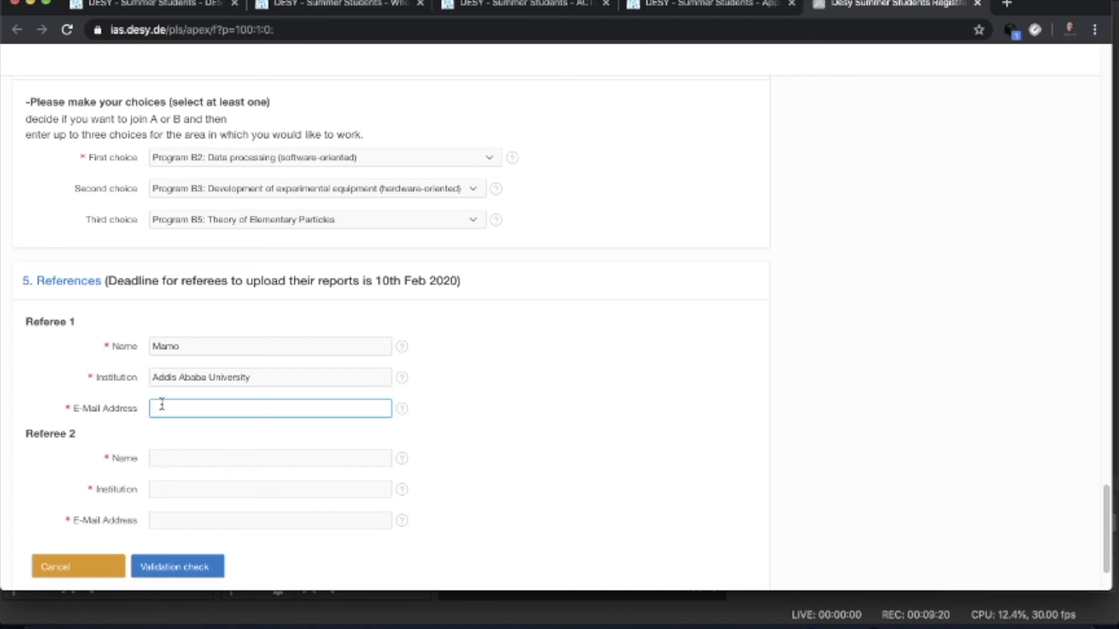
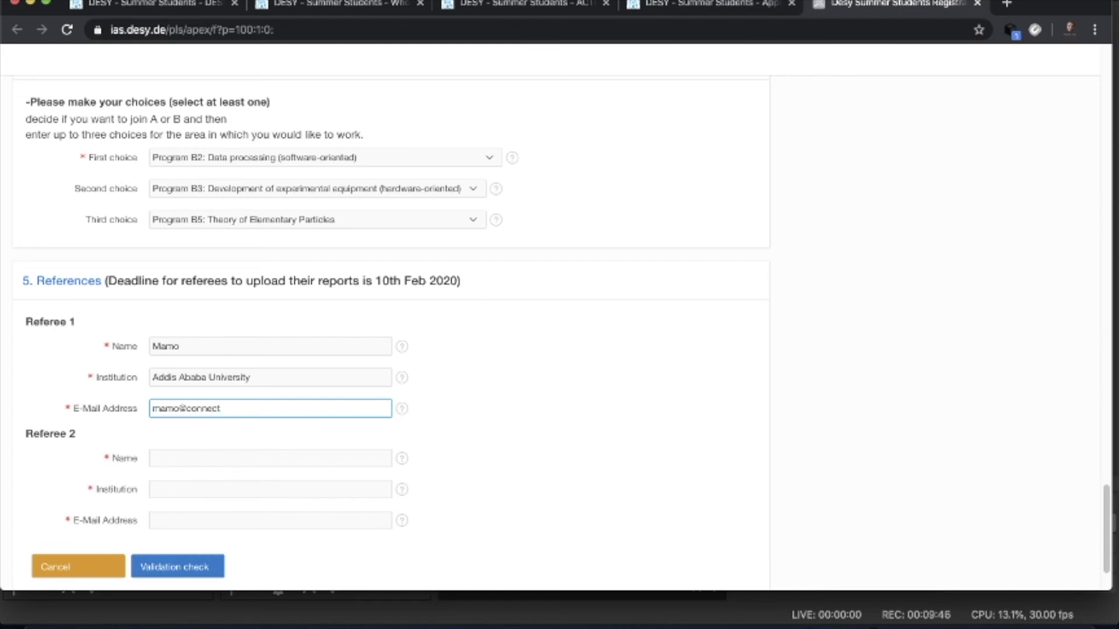
- Enter Referee 2's name, Addis Ababa University as their institution, and their e-mail address
{"action": "left_click", "coordinate": [189, 458]}
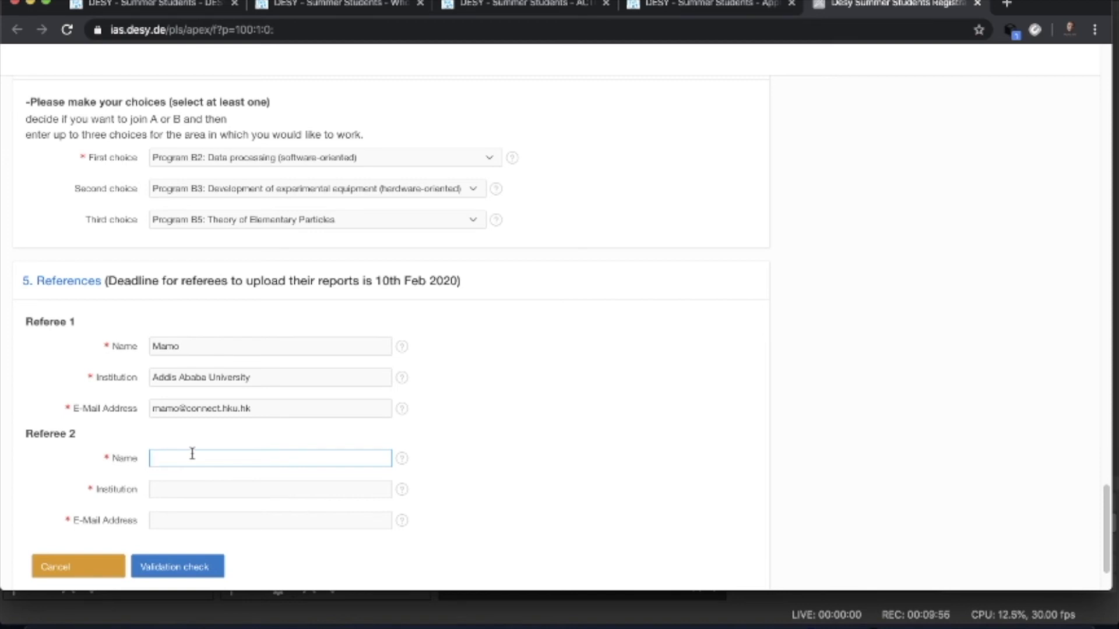
{"action": "type", "text": "K"}
{"action": "key", "text": "BackSpace"}
{"action": "type", "text": "Kebede"}
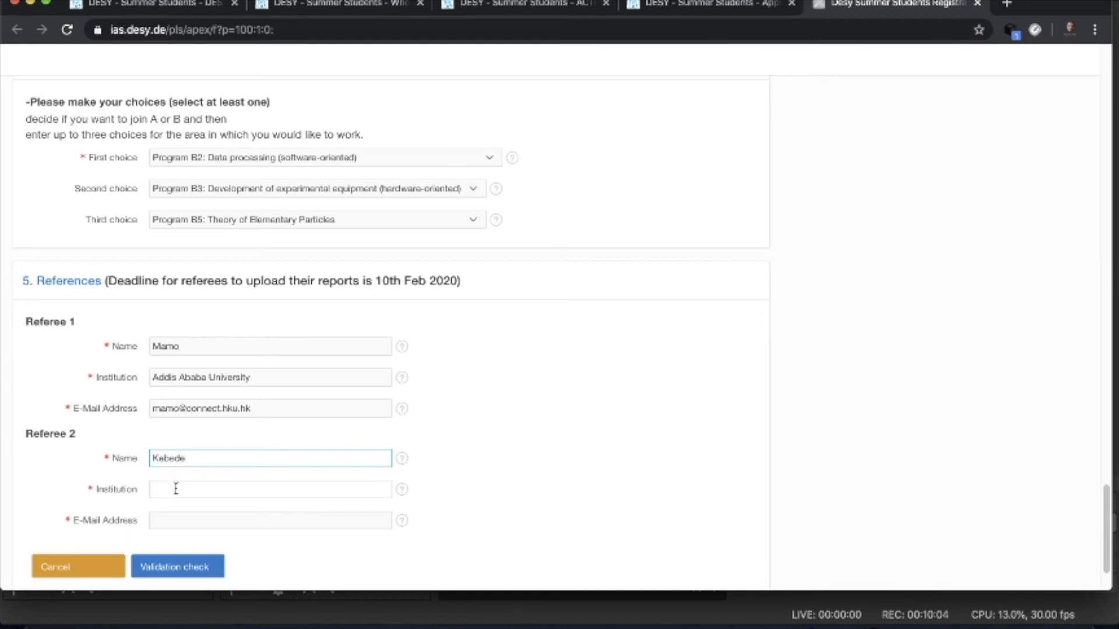
{"action": "left_click", "coordinate": [175, 488]}
{"action": "type", "text": "A"}
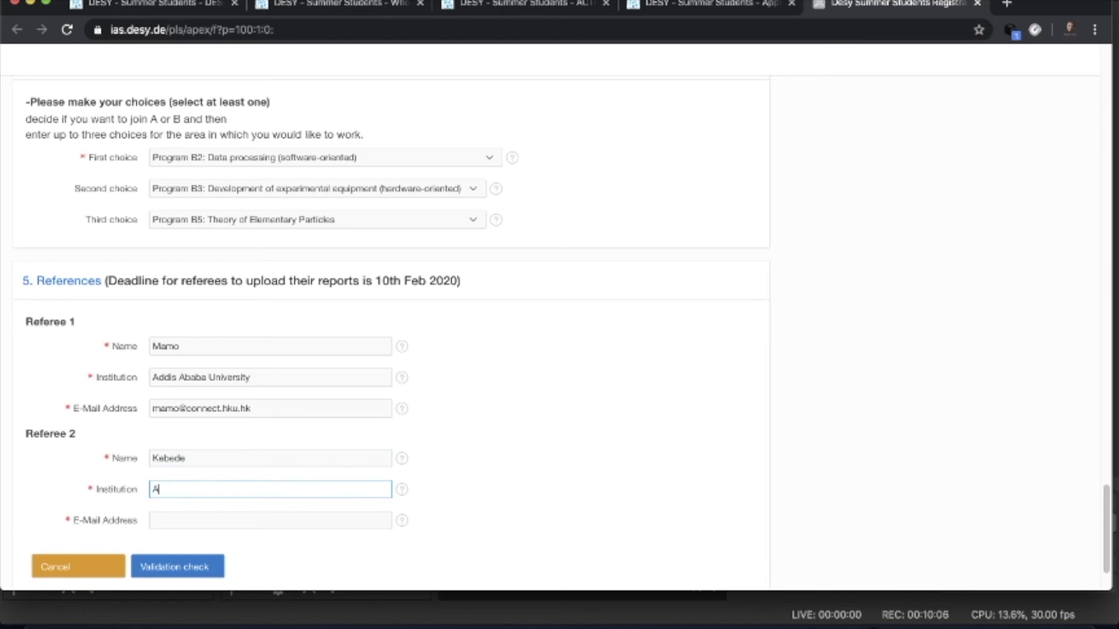
{"action": "type", "text": "ddis Ababa University"}
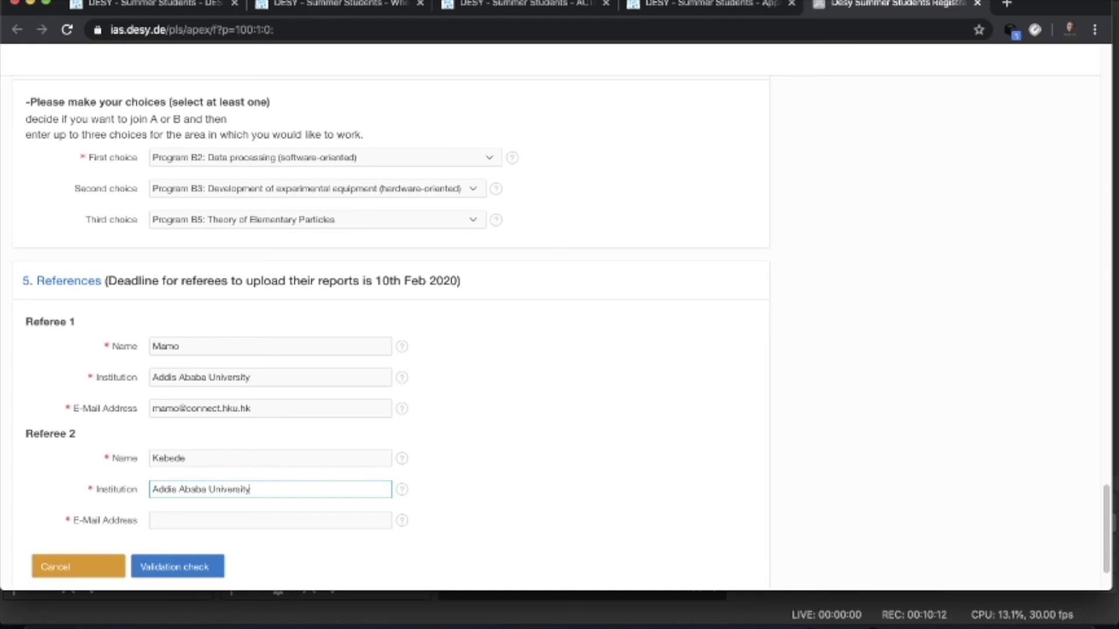
{"action": "left_click", "coordinate": [174, 521]}
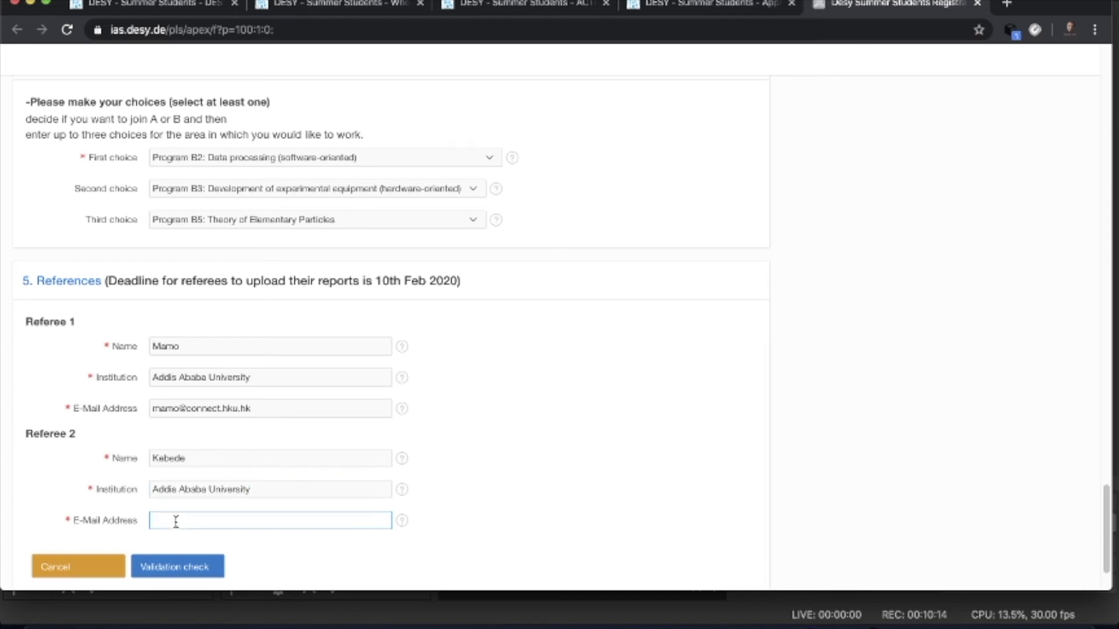
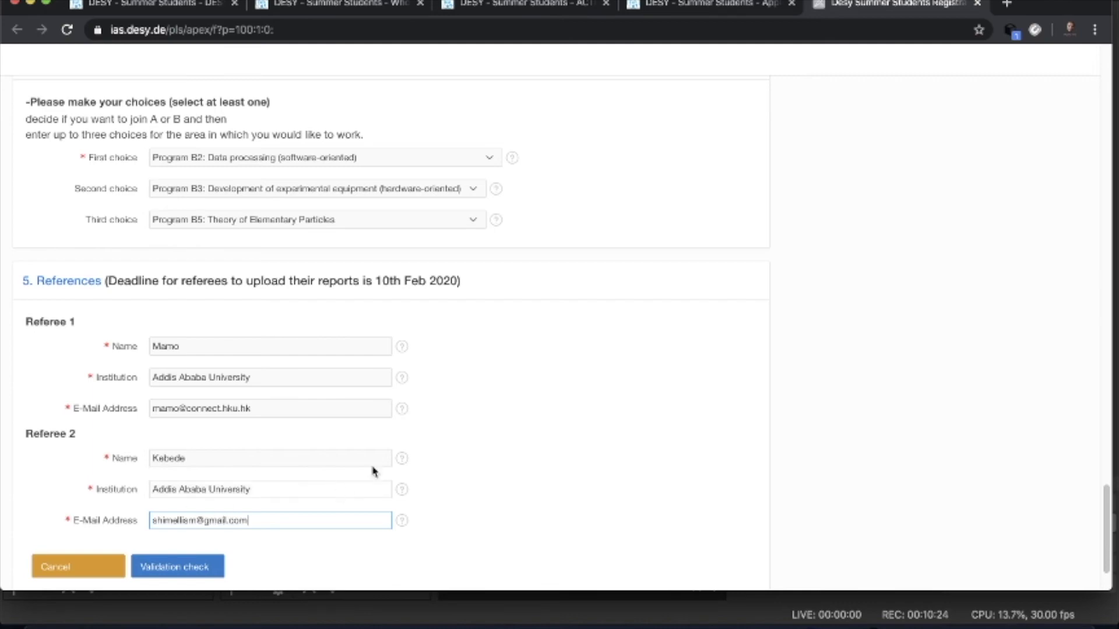
- Review the filled-in form, then run the Validation check to reach the document upload page
{"action": "scroll", "coordinate": [430, 437], "scroll_direction": "down", "scroll_amount": 3}
{"action": "scroll", "coordinate": [502, 364], "scroll_direction": "up", "scroll_amount": 20}
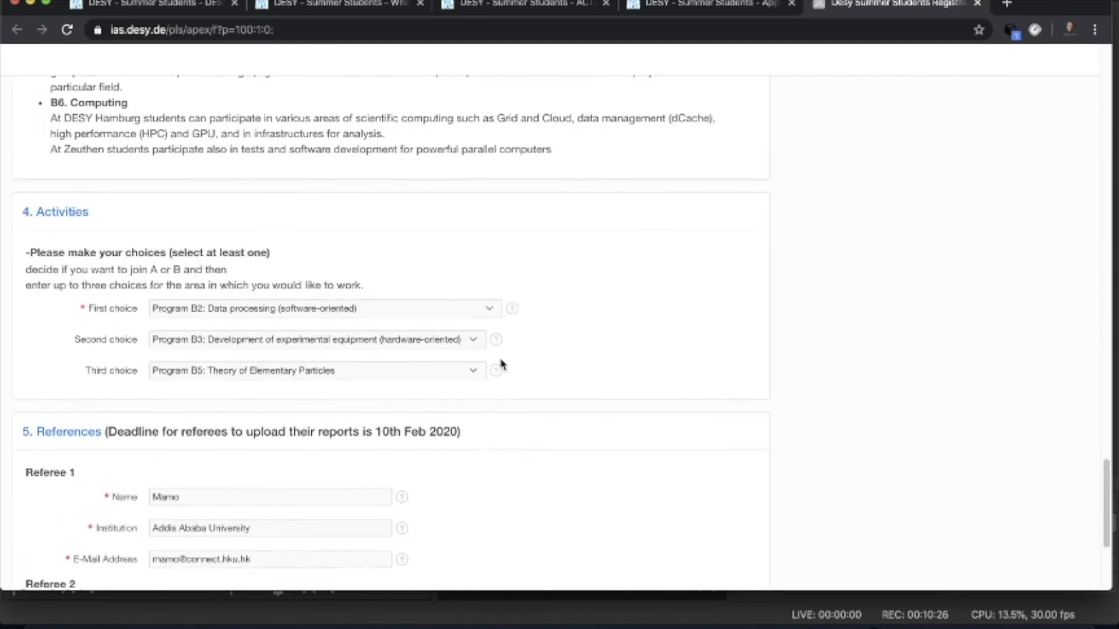
{"action": "scroll", "coordinate": [502, 365], "scroll_direction": "up", "scroll_amount": 15}
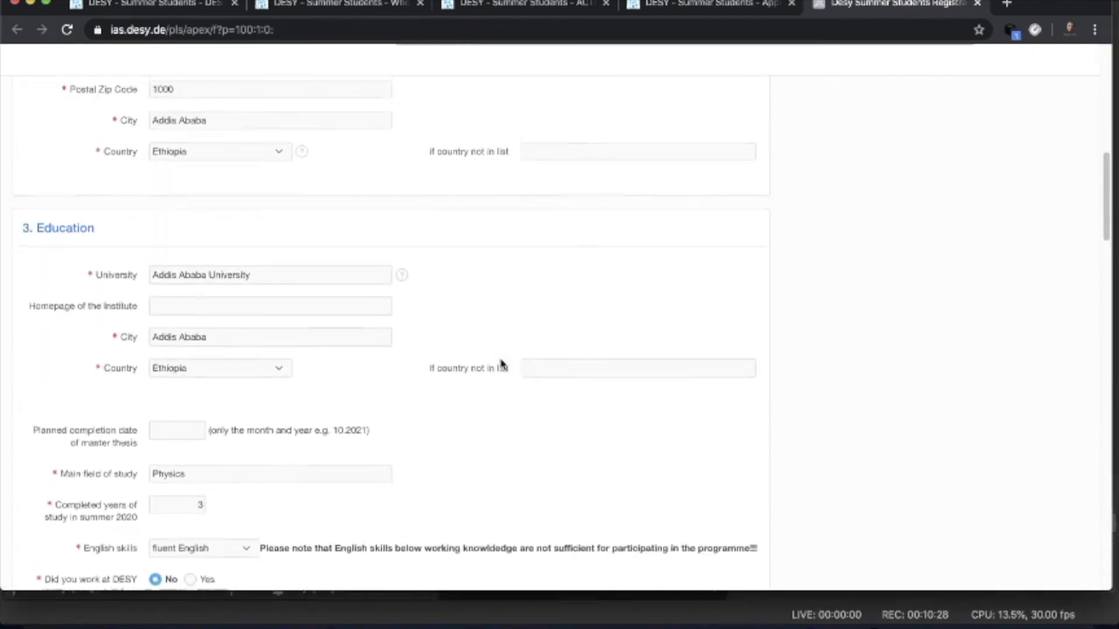
{"action": "scroll", "coordinate": [502, 364], "scroll_direction": "down", "scroll_amount": 15}
{"action": "scroll", "coordinate": [503, 364], "scroll_direction": "down", "scroll_amount": 20}
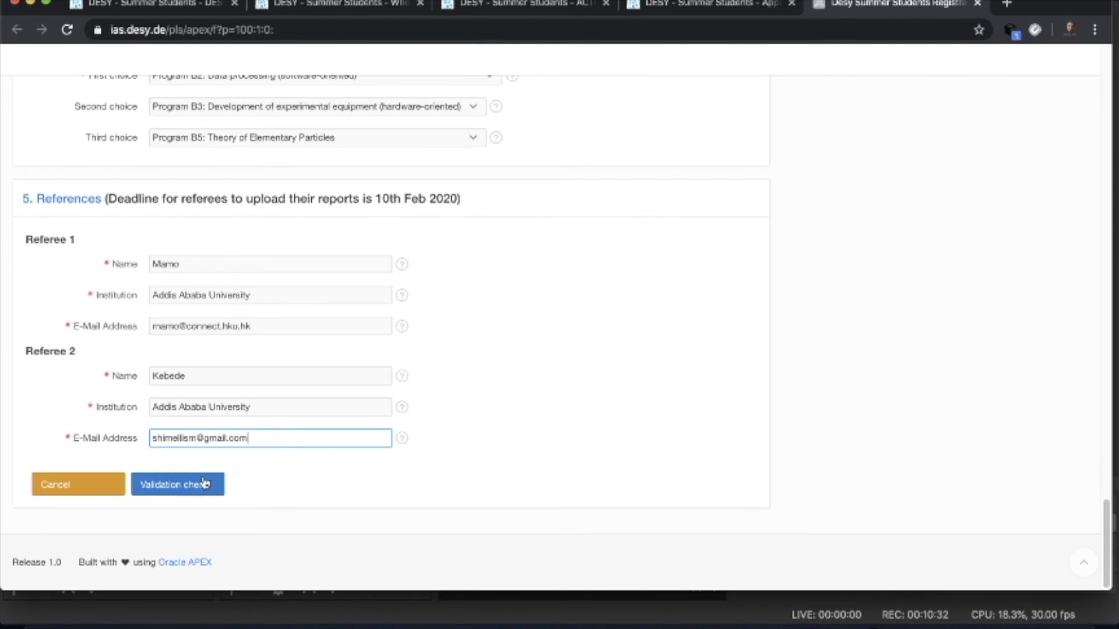
{"action": "left_click", "coordinate": [203, 487]}
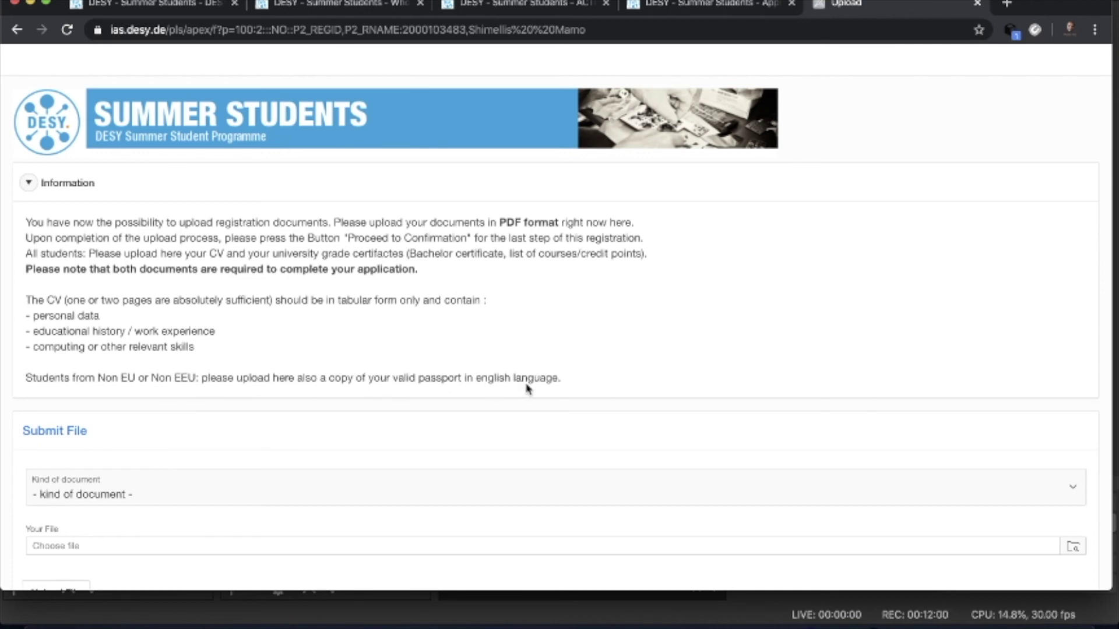
- Set the Kind of document to 'copy of valid passport' and bring up the file chooser
{"action": "scroll", "coordinate": [526, 389], "scroll_direction": "down", "scroll_amount": 2}
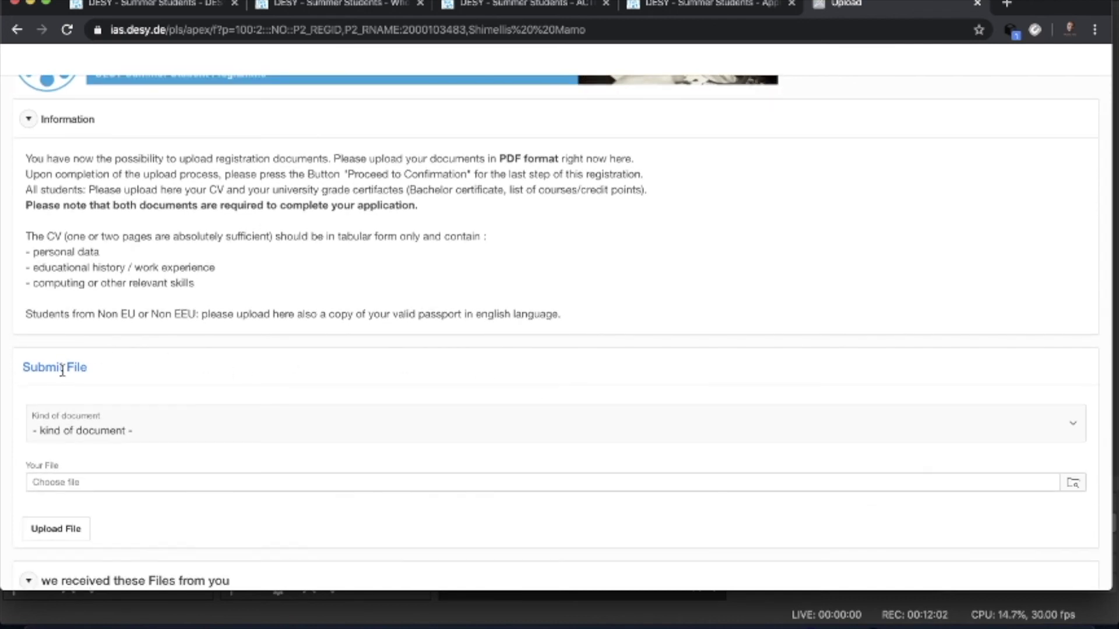
{"action": "scroll", "coordinate": [188, 416], "scroll_direction": "down", "scroll_amount": 3}
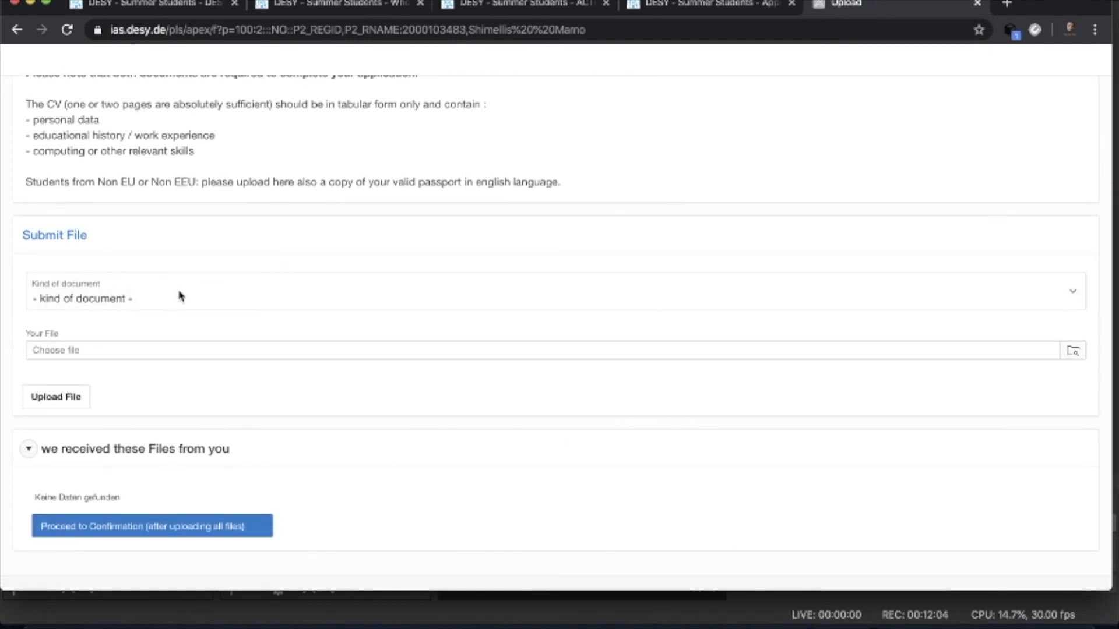
{"action": "left_click", "coordinate": [181, 297]}
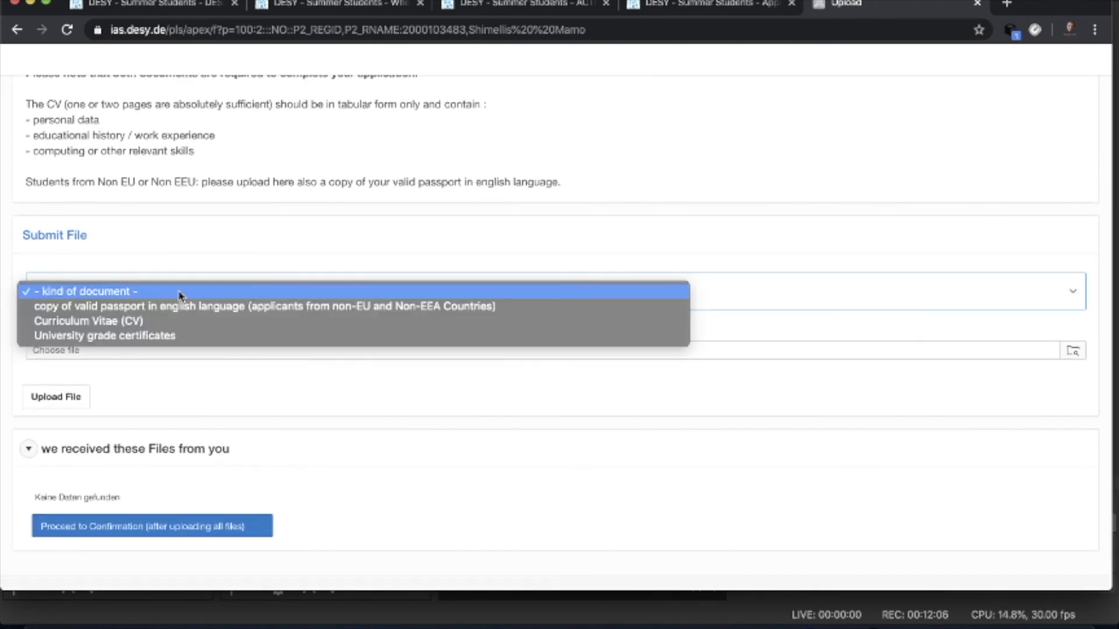
{"action": "left_click", "coordinate": [272, 239]}
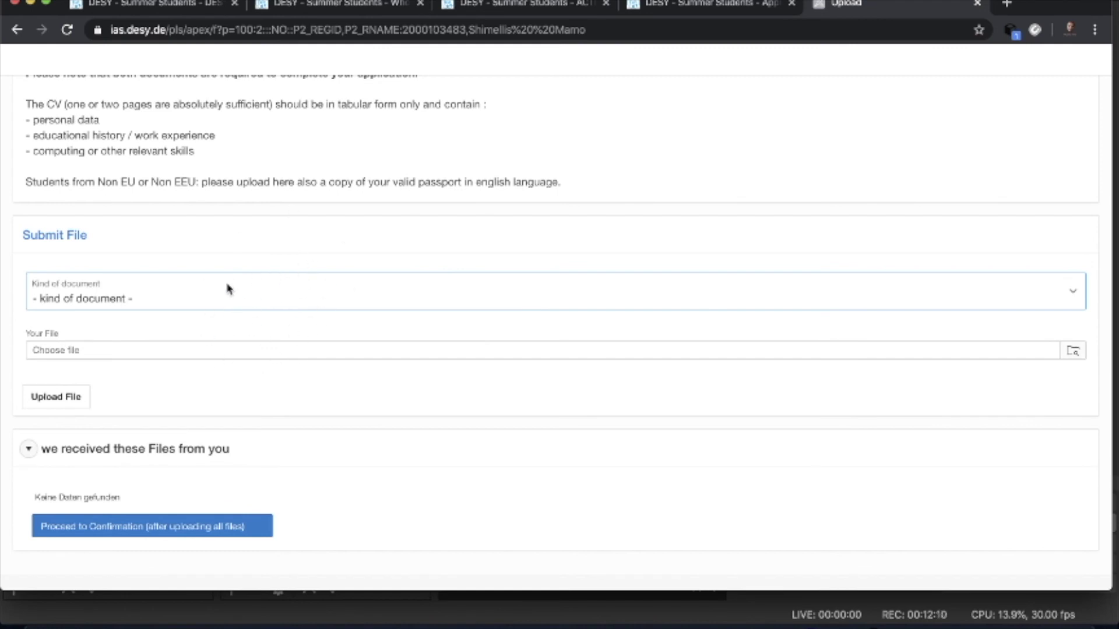
{"action": "left_click", "coordinate": [159, 301]}
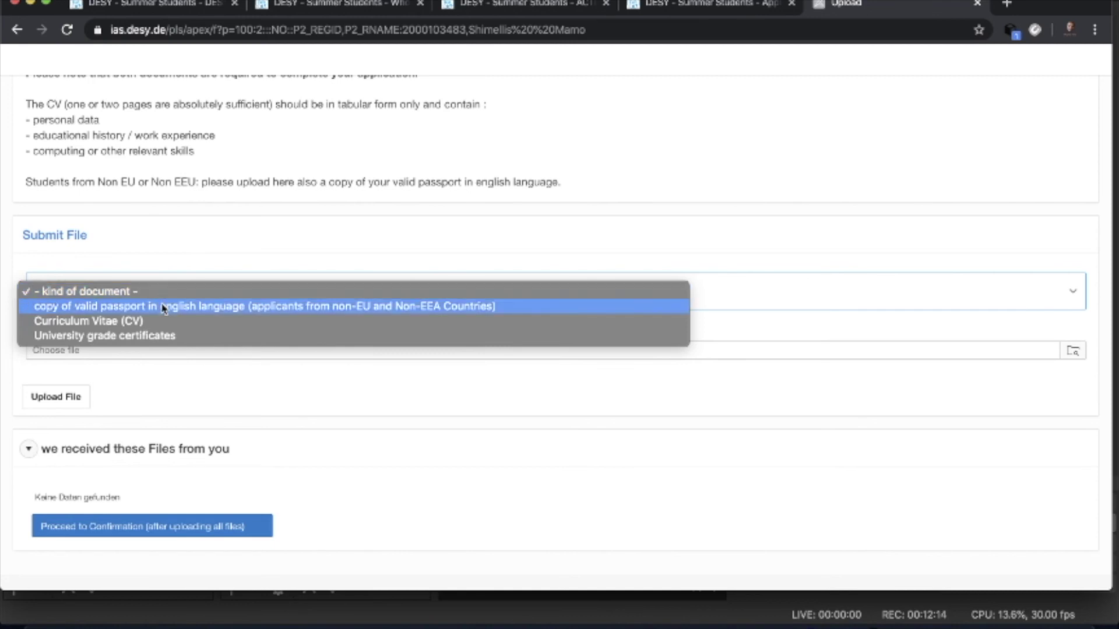
{"action": "left_click", "coordinate": [164, 309]}
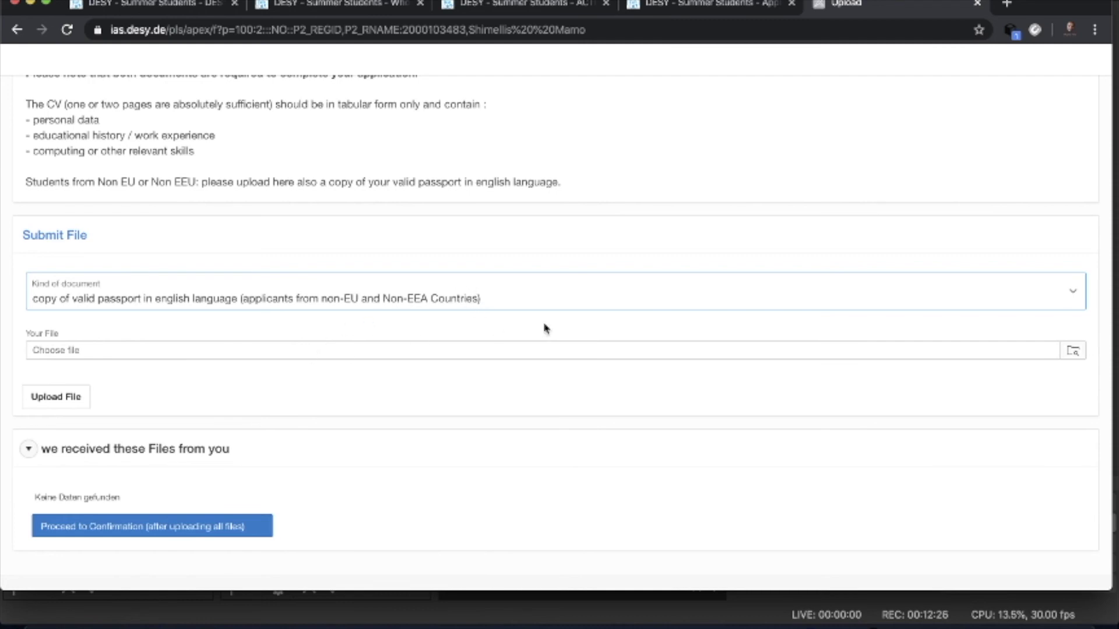
{"action": "left_click", "coordinate": [420, 357]}
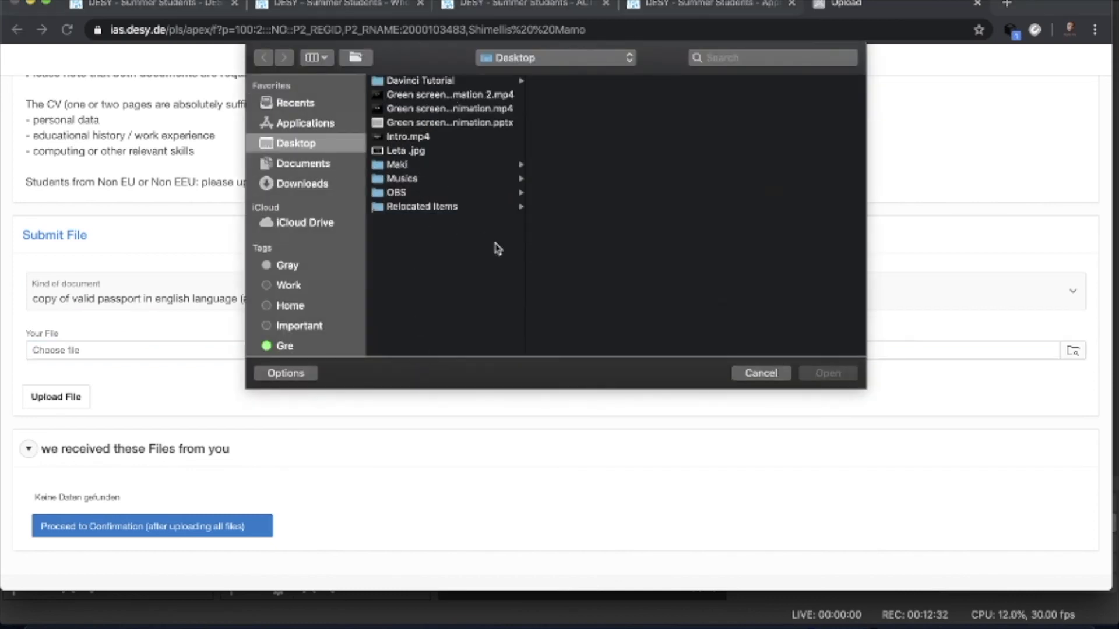
- Attach DaVinci-Resolve-16-Beginners-Guide.pdf from Desktop > Davinci Tutorial as the passport file
{"action": "left_click", "coordinate": [759, 374]}
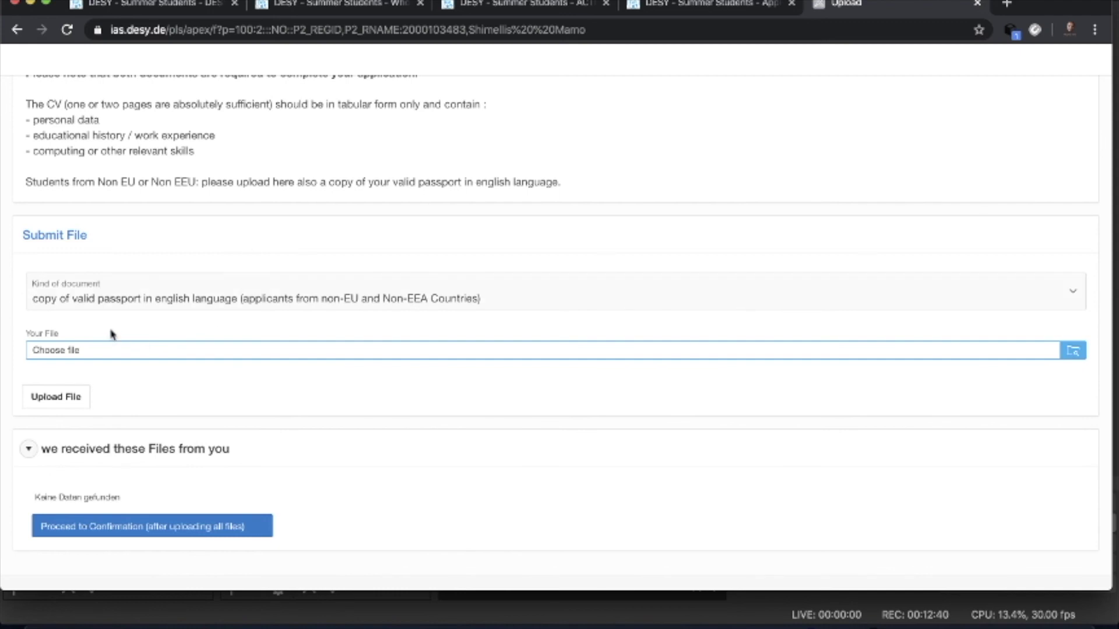
{"action": "scroll", "coordinate": [262, 367], "scroll_direction": "down", "scroll_amount": 3}
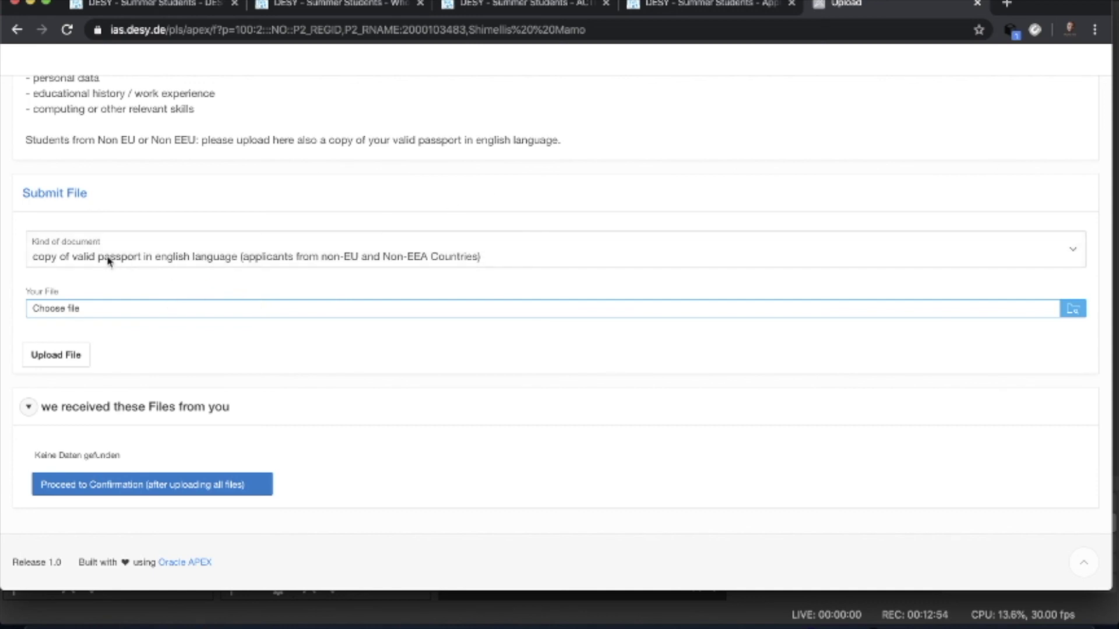
{"action": "left_click", "coordinate": [131, 312]}
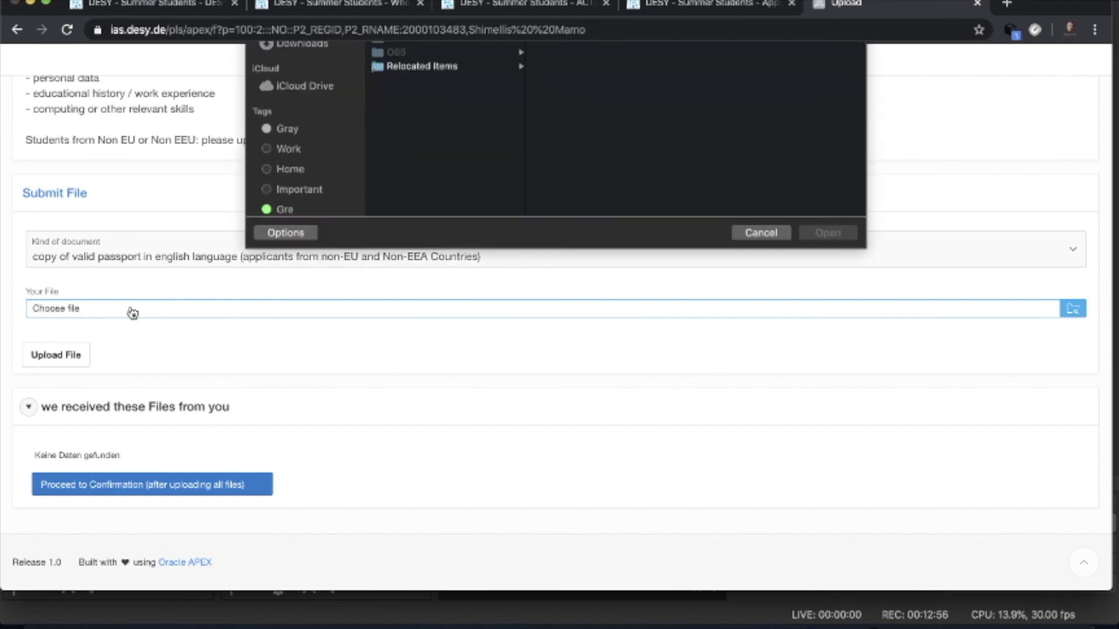
{"action": "left_click", "coordinate": [304, 168]}
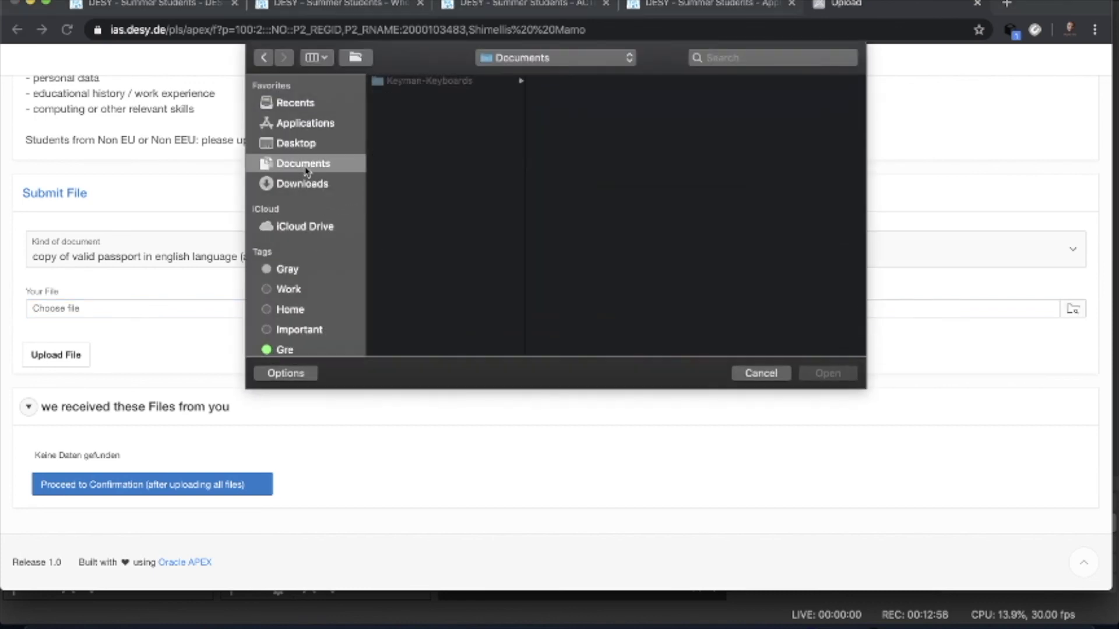
{"action": "left_click", "coordinate": [318, 186]}
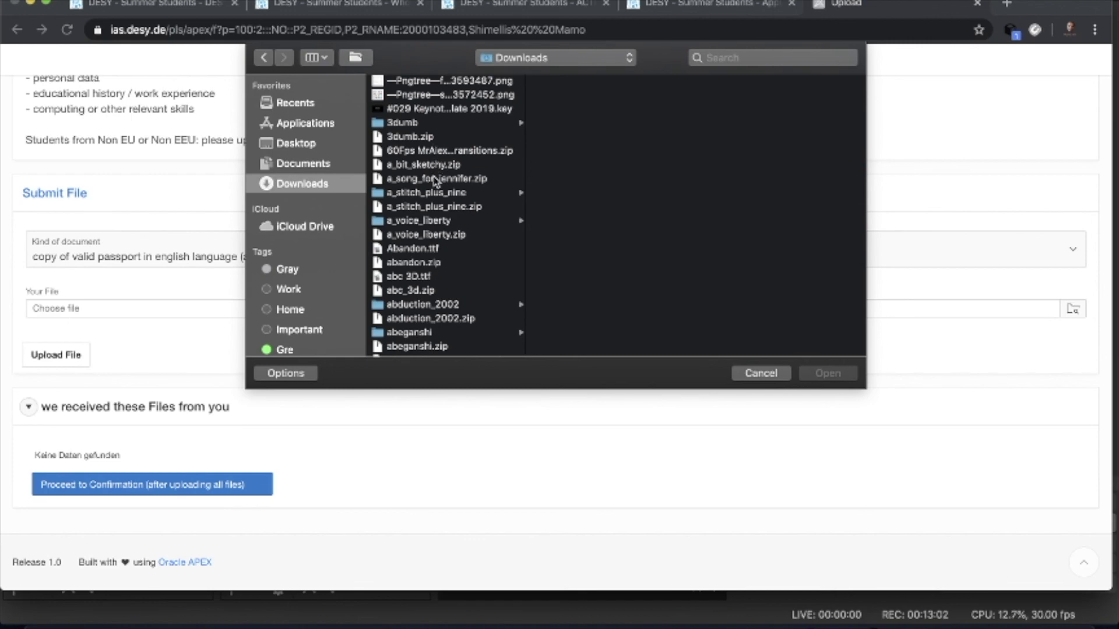
{"action": "left_click", "coordinate": [296, 143]}
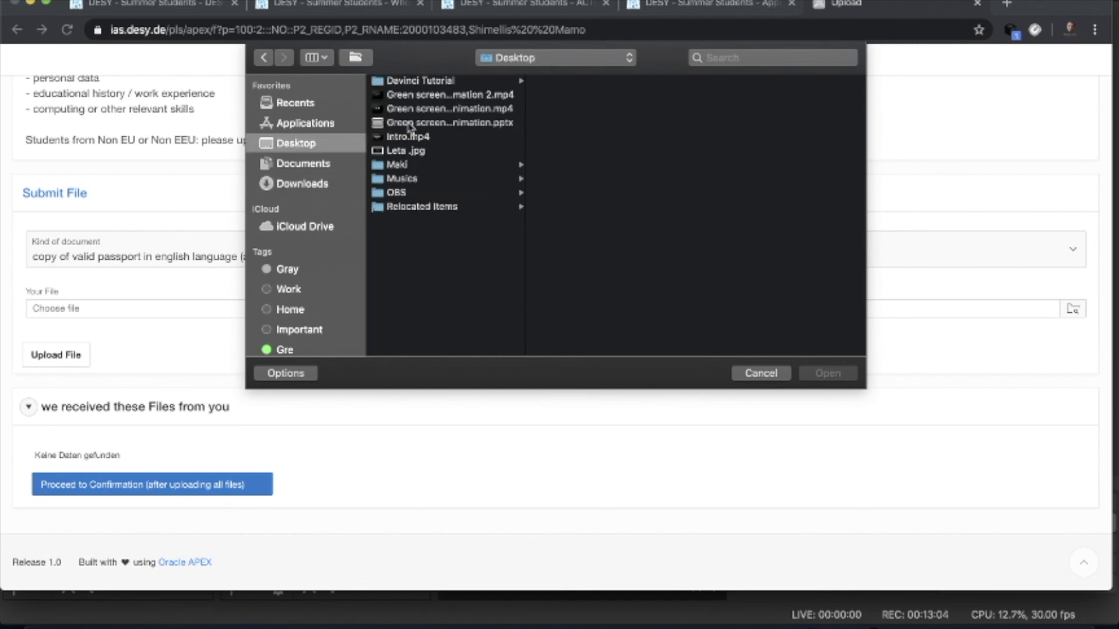
{"action": "left_click", "coordinate": [415, 82]}
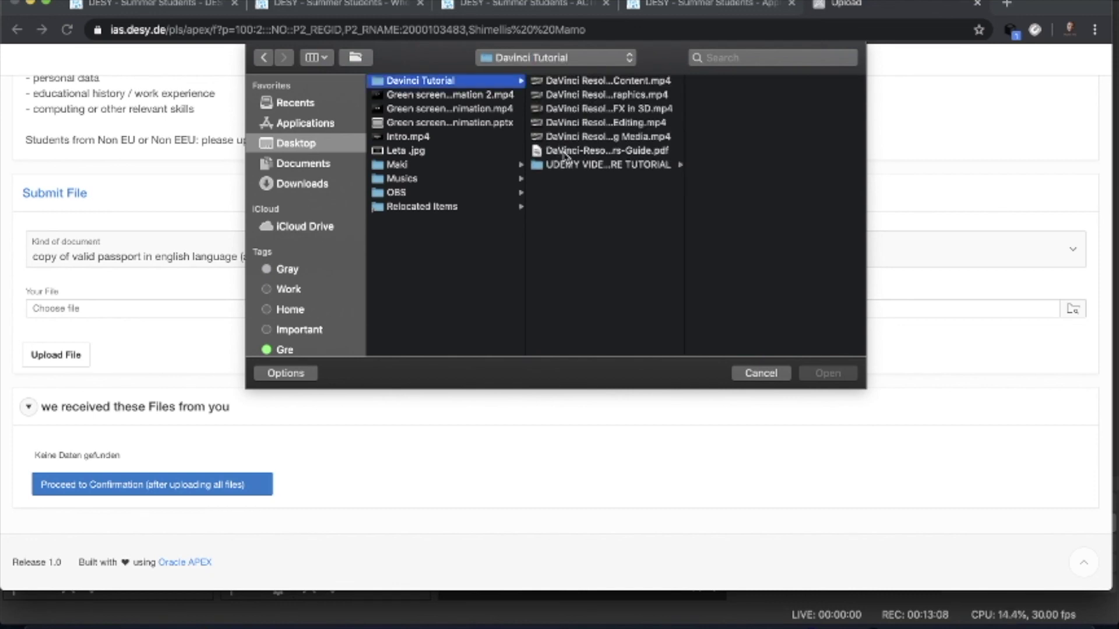
{"action": "left_click", "coordinate": [583, 151]}
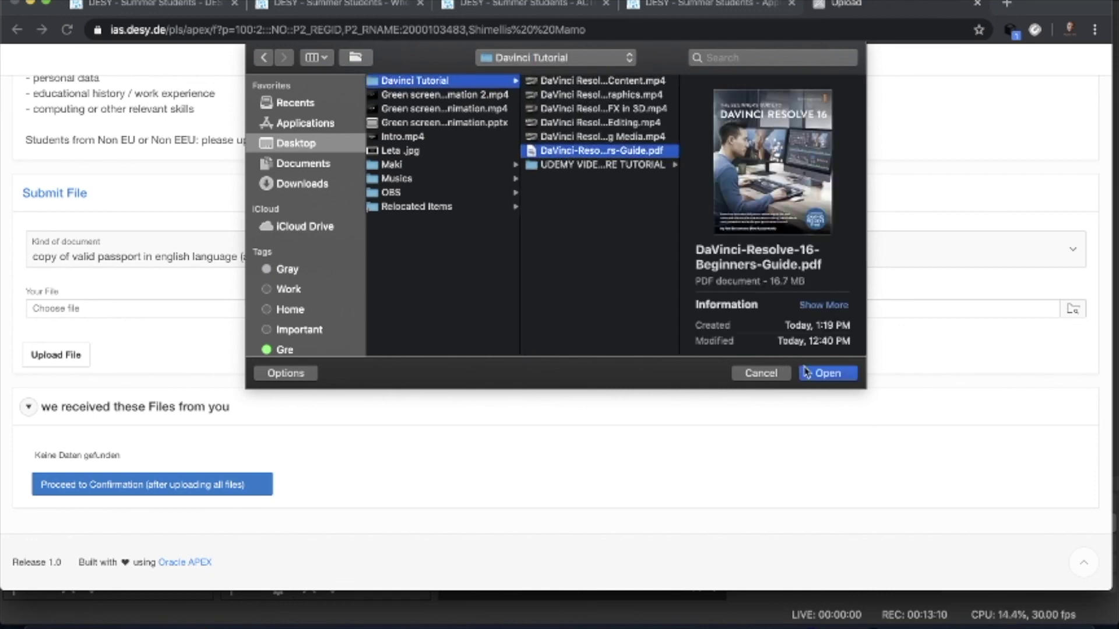
{"action": "left_click", "coordinate": [822, 376]}
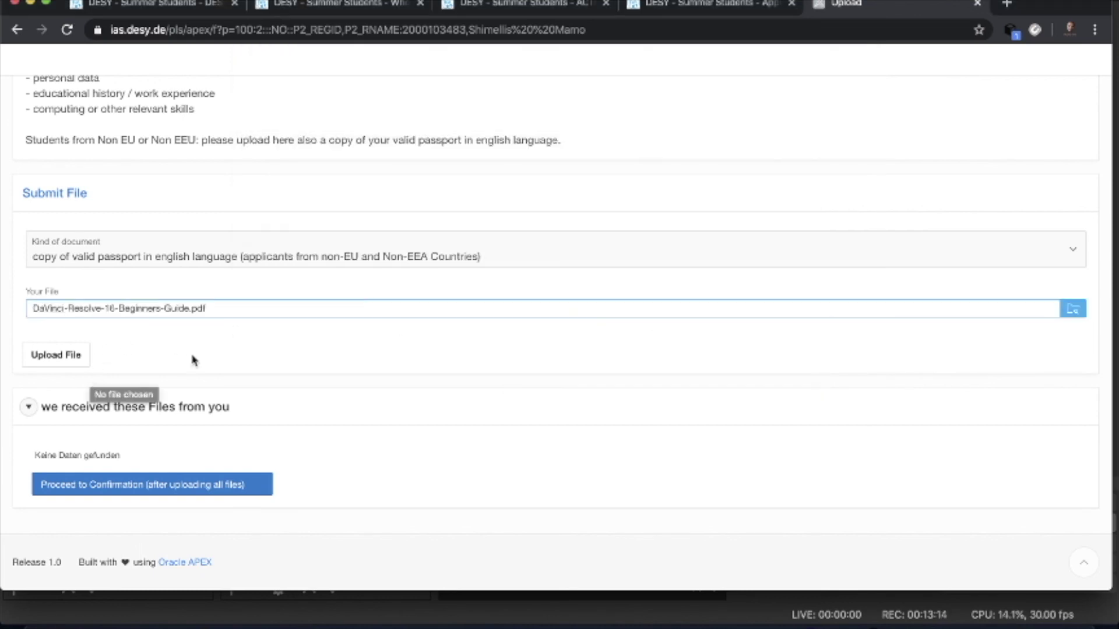
- Upload the attached passport-copy PDF until the portal confirms 'Row created.'
{"action": "left_click", "coordinate": [57, 356]}
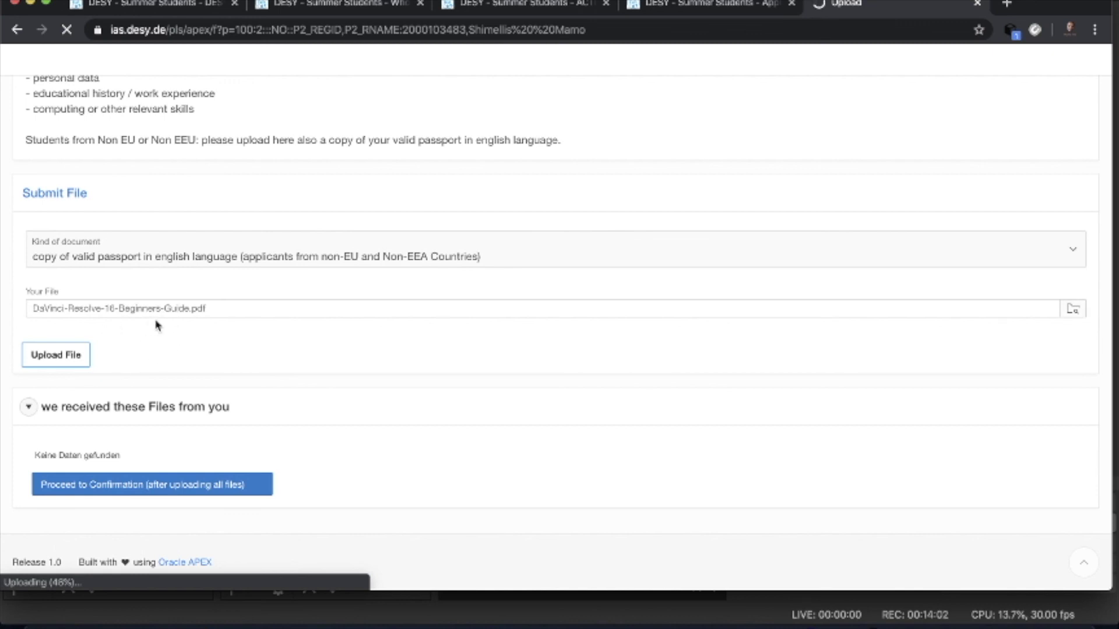
{"action": "left_click", "coordinate": [149, 250]}
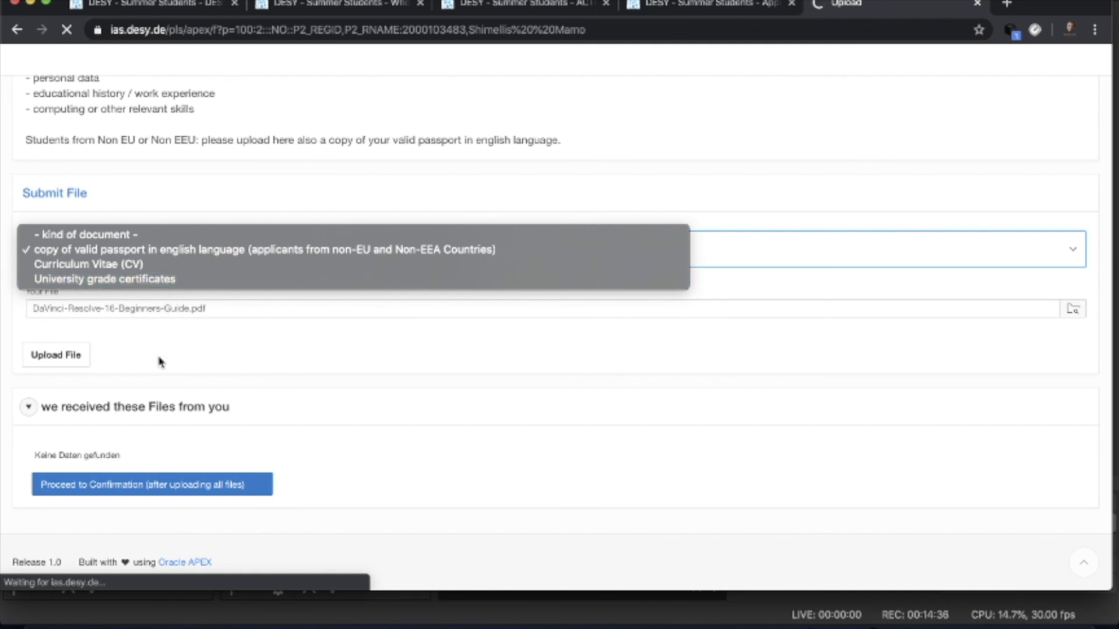
{"action": "left_click", "coordinate": [40, 411]}
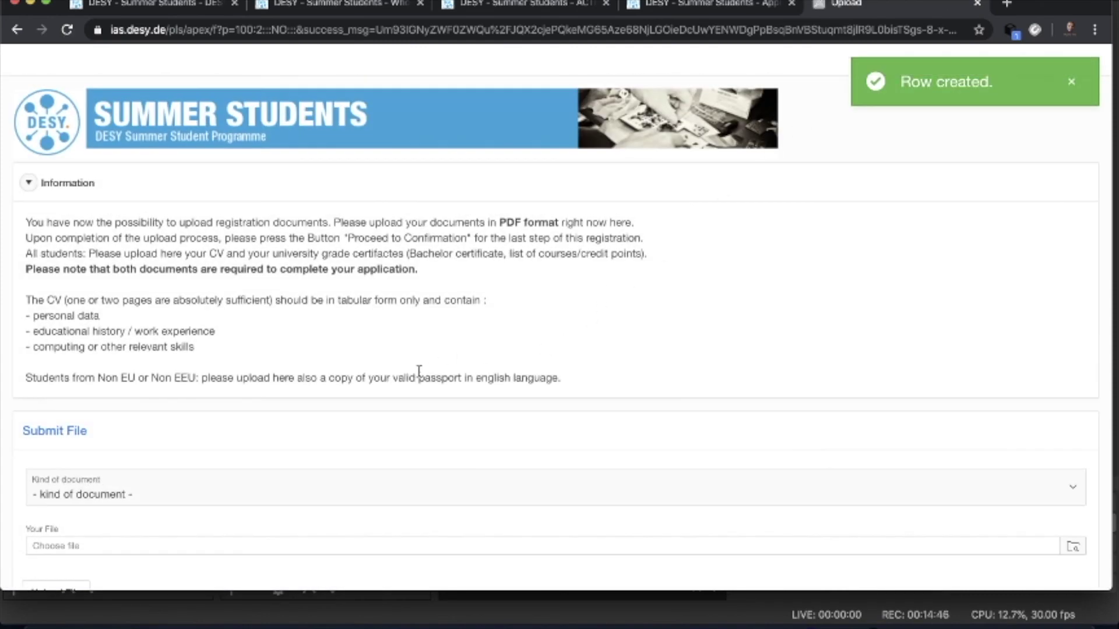
- Check the received files table, then choose 'Proceed to Confirmation (after uploading all files)'
{"action": "scroll", "coordinate": [419, 371], "scroll_direction": "down", "scroll_amount": 2}
{"action": "scroll", "coordinate": [281, 394], "scroll_direction": "down", "scroll_amount": 2}
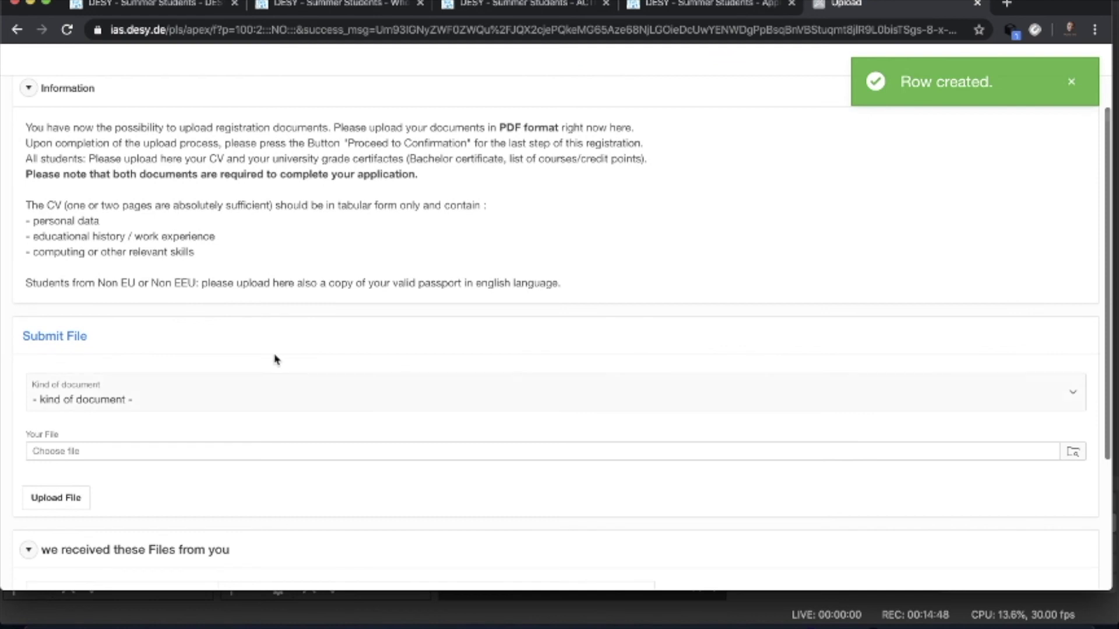
{"action": "scroll", "coordinate": [274, 360], "scroll_direction": "down", "scroll_amount": 5}
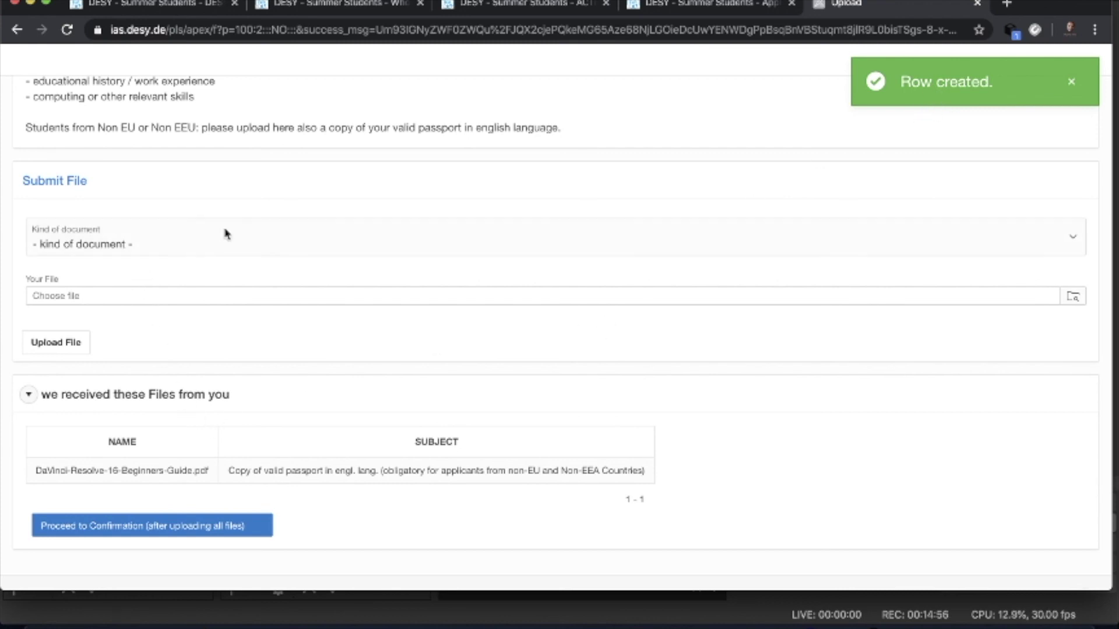
{"action": "left_click", "coordinate": [155, 247]}
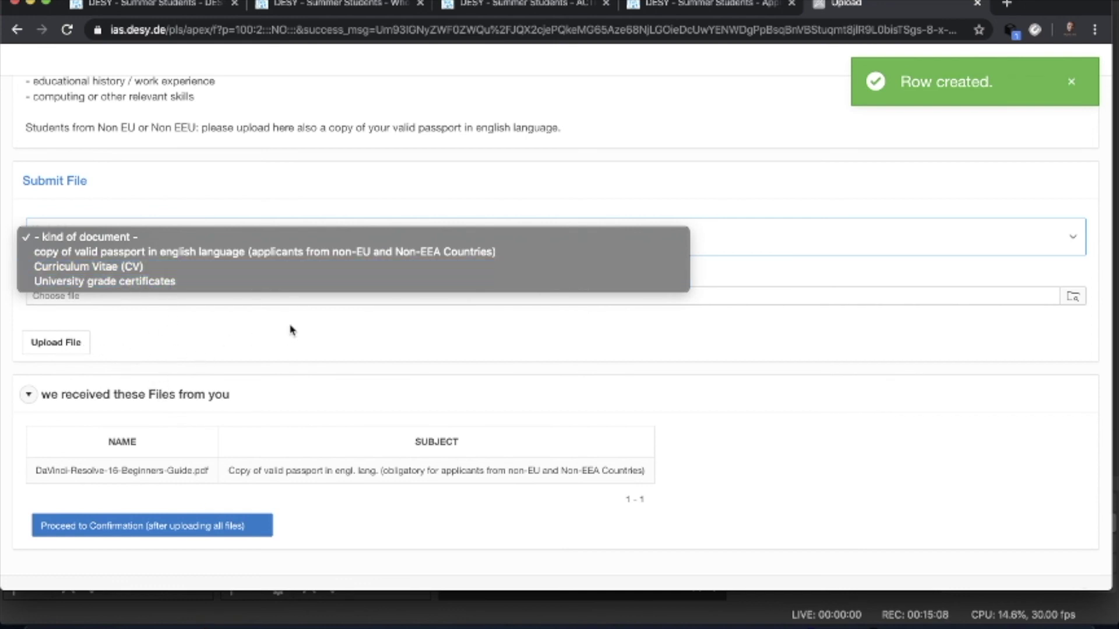
{"action": "left_click", "coordinate": [175, 531]}
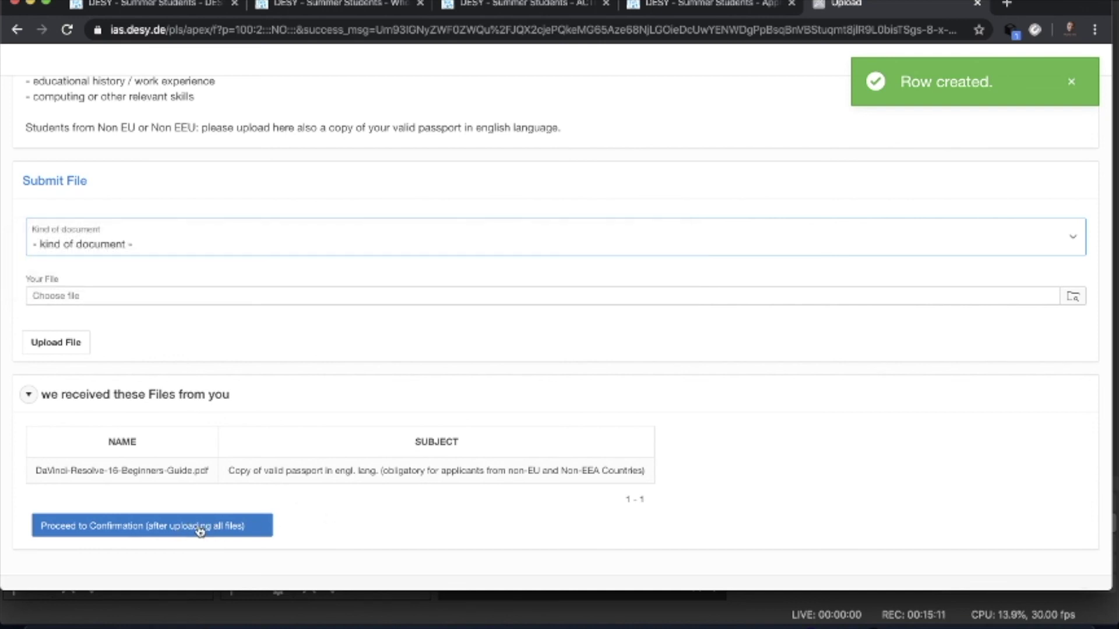
{"action": "left_click", "coordinate": [169, 530]}
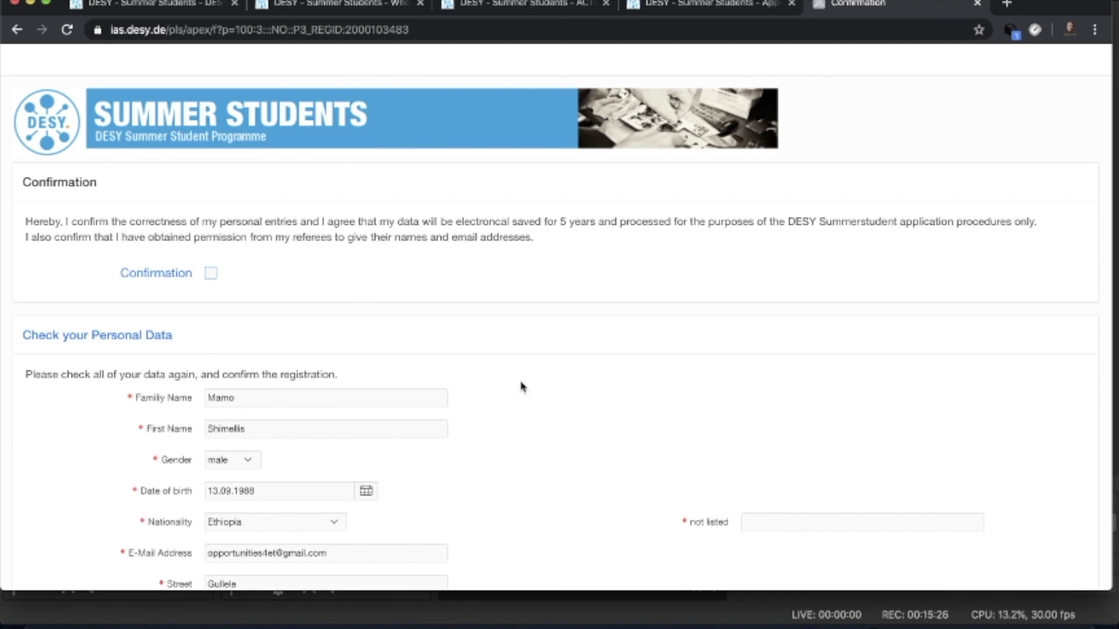
- Scroll down through the personal data on the Confirmation page and back to the top
{"action": "scroll", "coordinate": [522, 387], "scroll_direction": "down", "scroll_amount": 15}
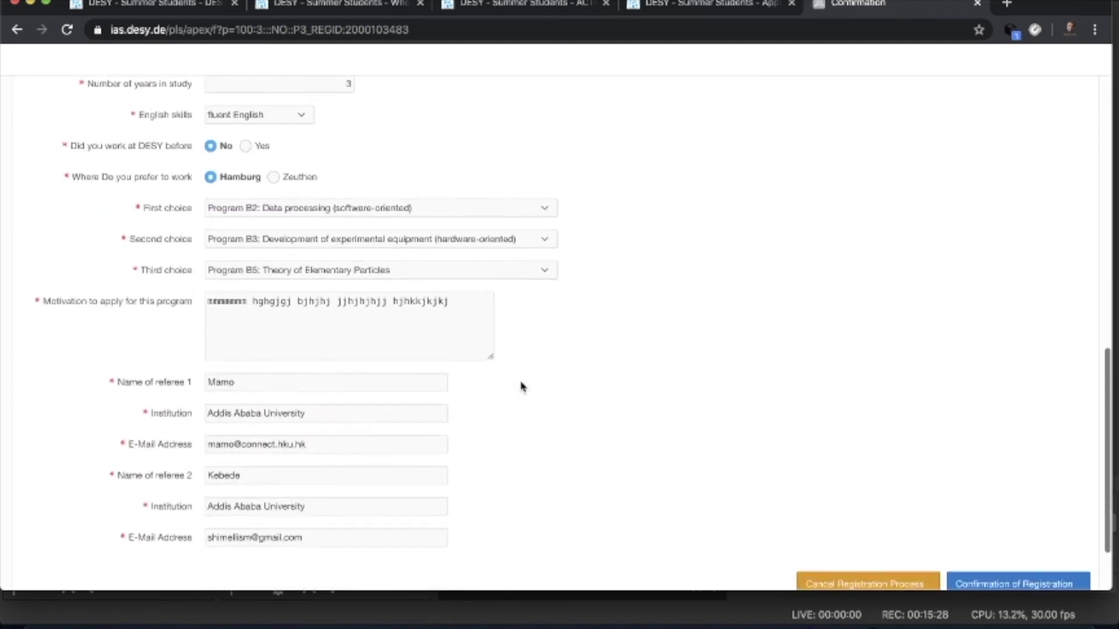
{"action": "scroll", "coordinate": [522, 387], "scroll_direction": "down", "scroll_amount": 2}
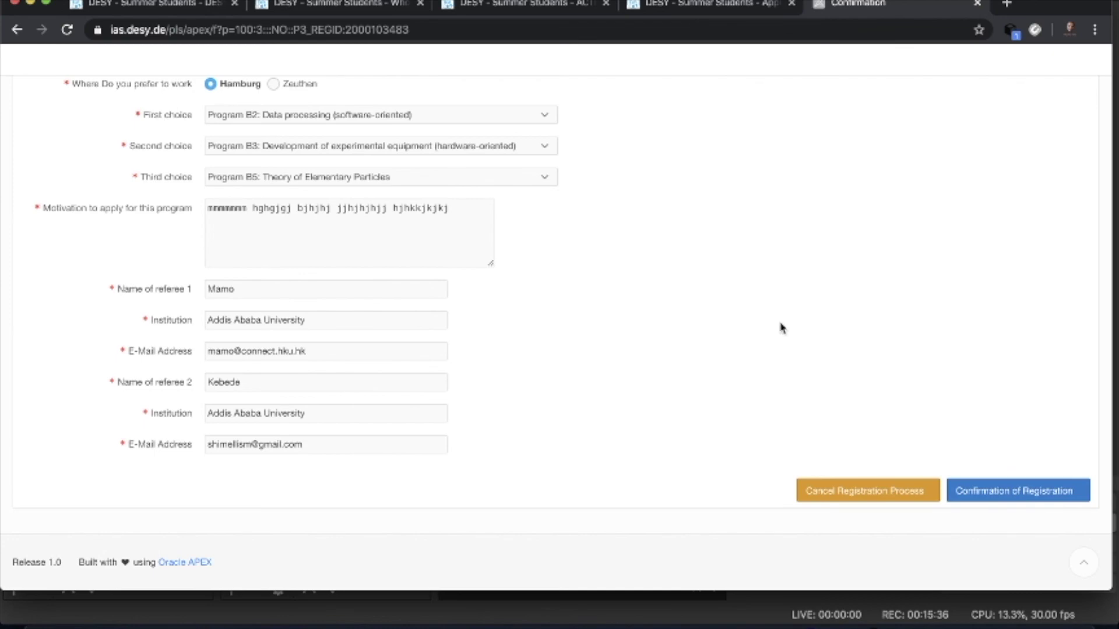
{"action": "scroll", "coordinate": [715, 307], "scroll_direction": "up", "scroll_amount": 8}
{"action": "scroll", "coordinate": [715, 307], "scroll_direction": "up", "scroll_amount": 10}
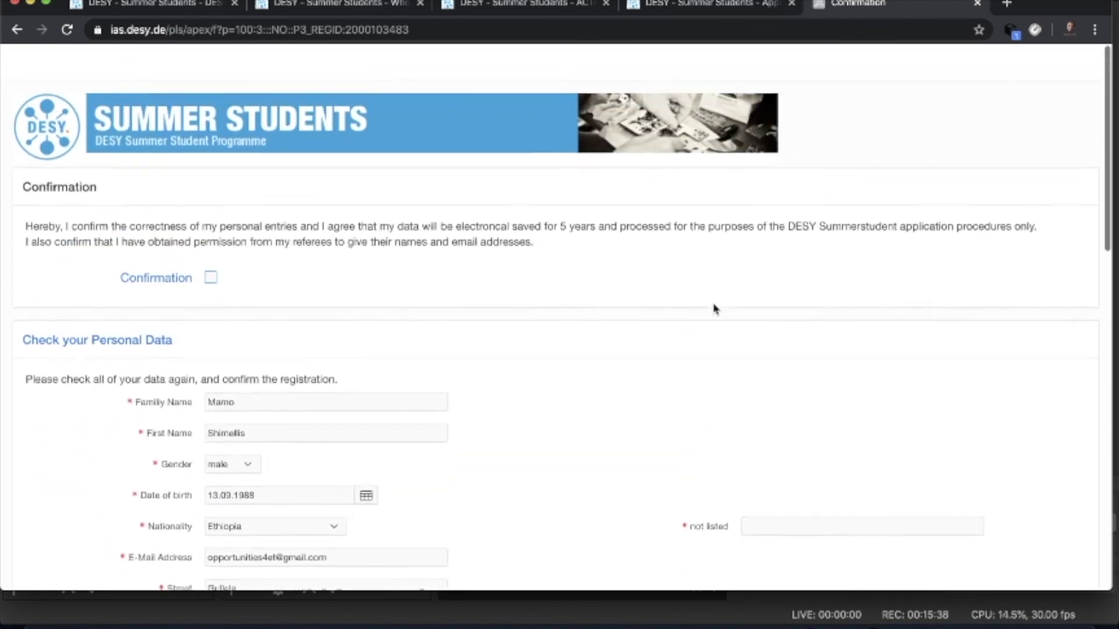
- Tick the consent box confirming the personal data is correct and may be stored
{"action": "left_click", "coordinate": [211, 274]}
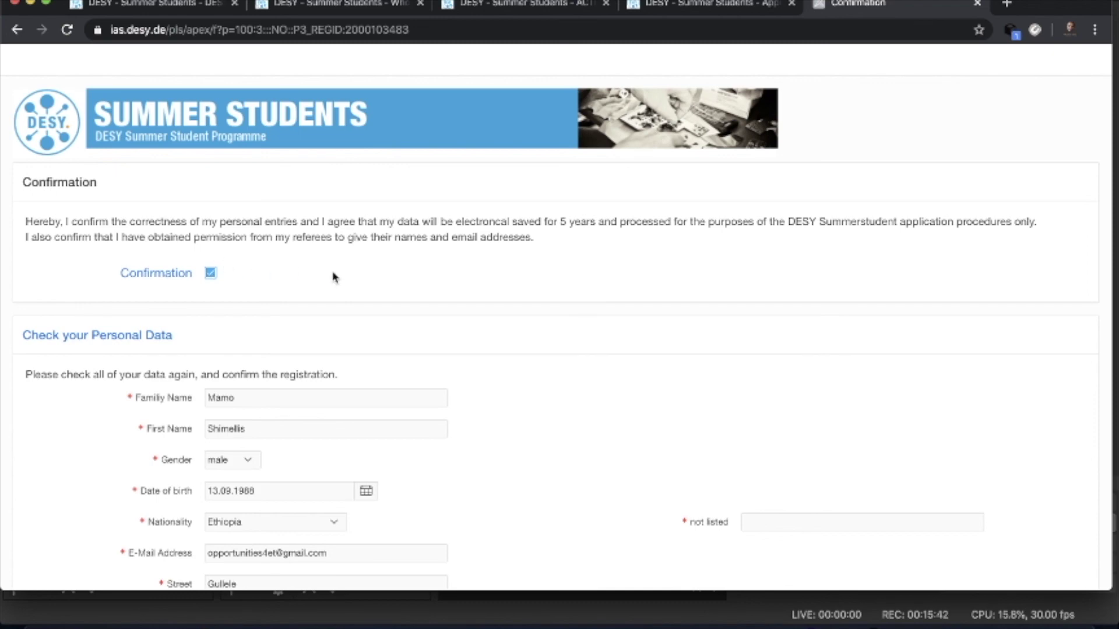
{"action": "scroll", "coordinate": [403, 277], "scroll_direction": "down", "scroll_amount": 12}
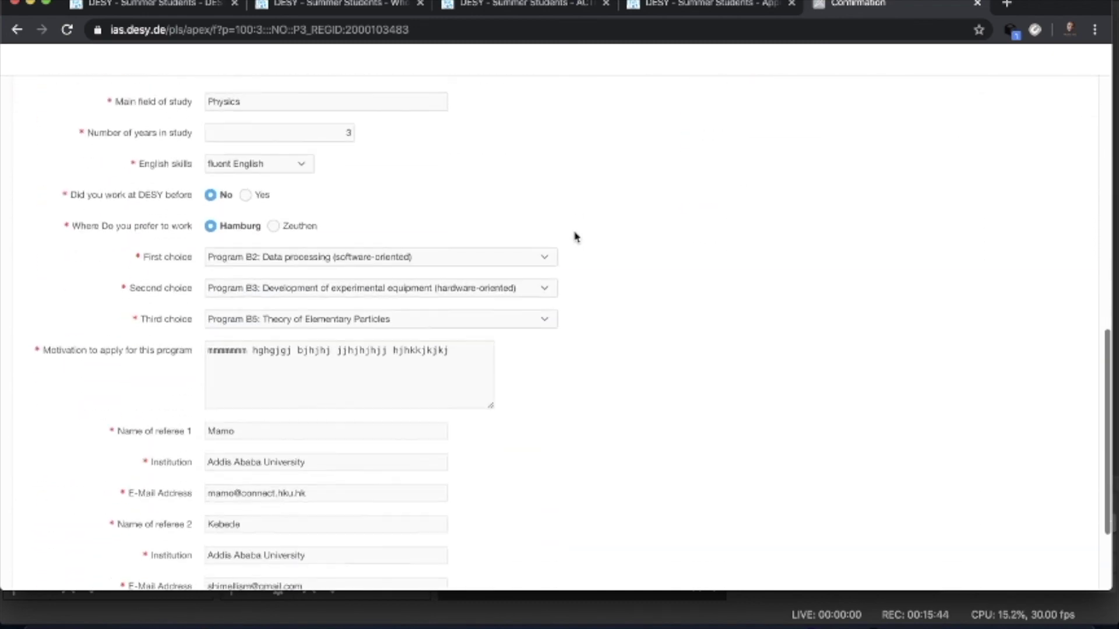
{"action": "scroll", "coordinate": [576, 237], "scroll_direction": "down", "scroll_amount": 3}
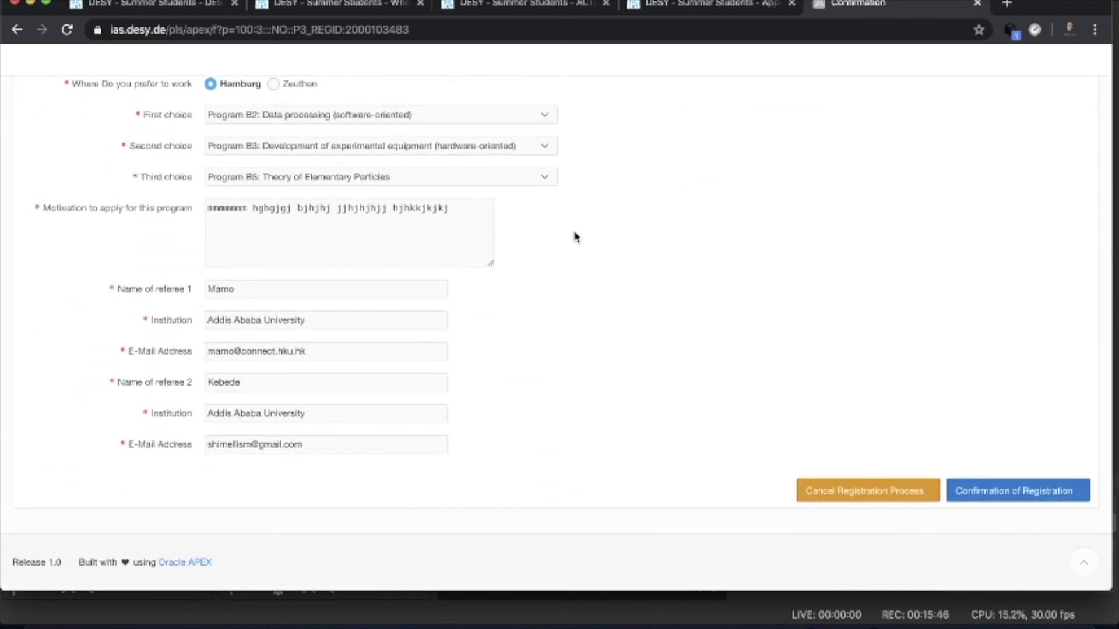